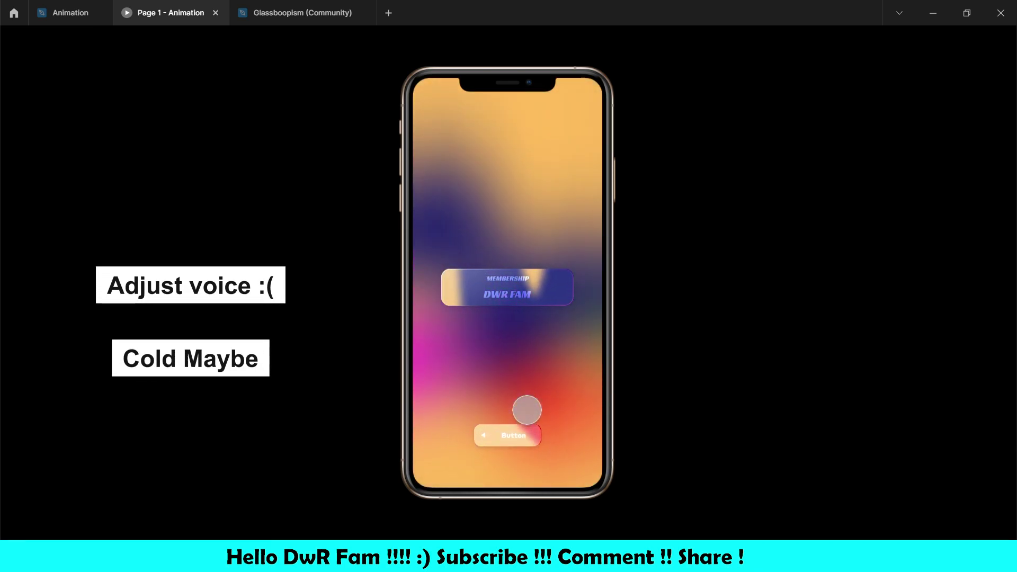
Step: Add a blank 375×812 iPhone 13 mini frame beneath the first gradient phone screen
left_click(77, 8)
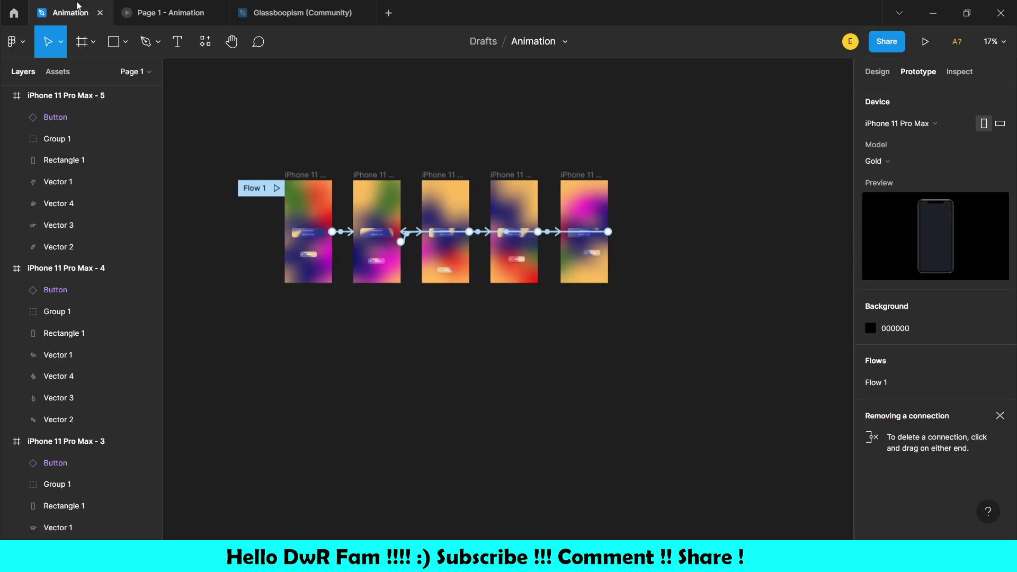
scroll(451, 413, "down", 2)
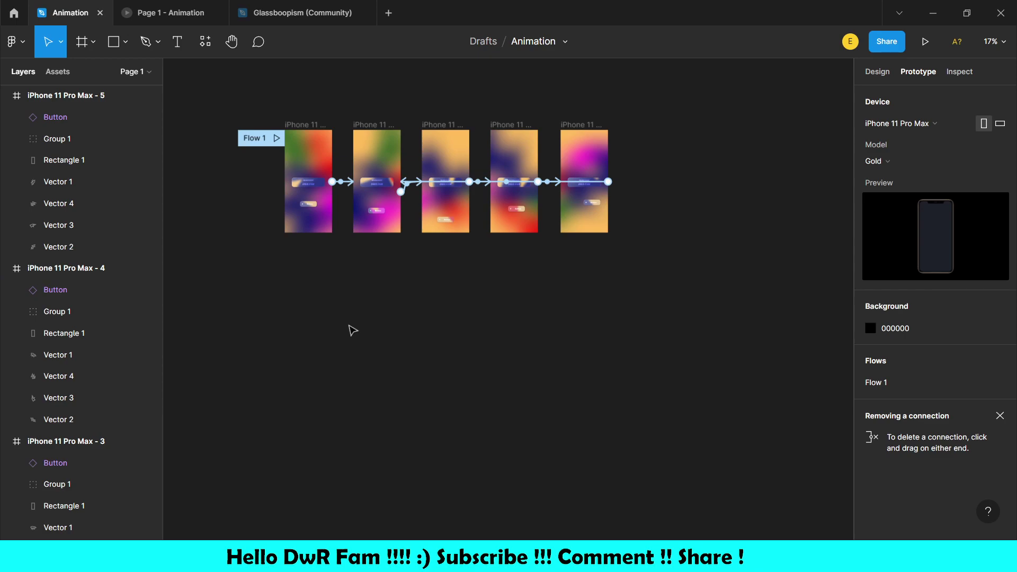
key("f")
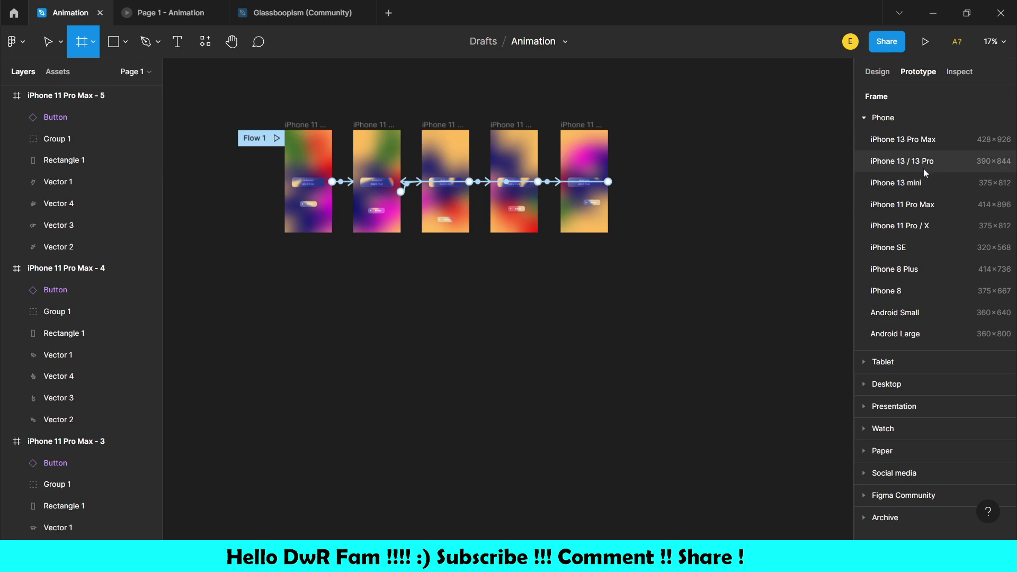
left_click(920, 183)
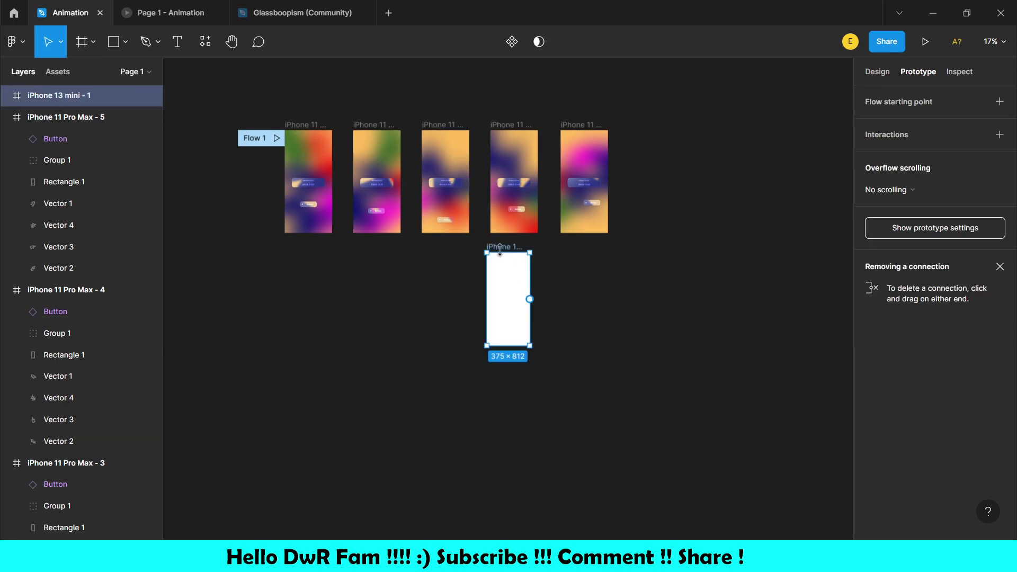
left_click_drag(501, 248, 313, 285)
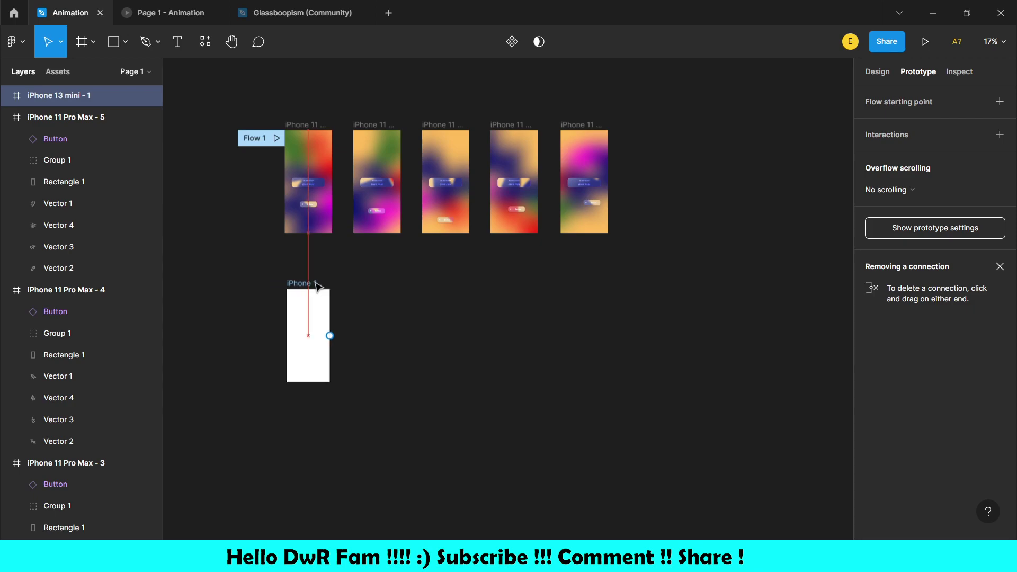
scroll(312, 285, "up", 3, "ctrl")
scroll(313, 286, "left", 3)
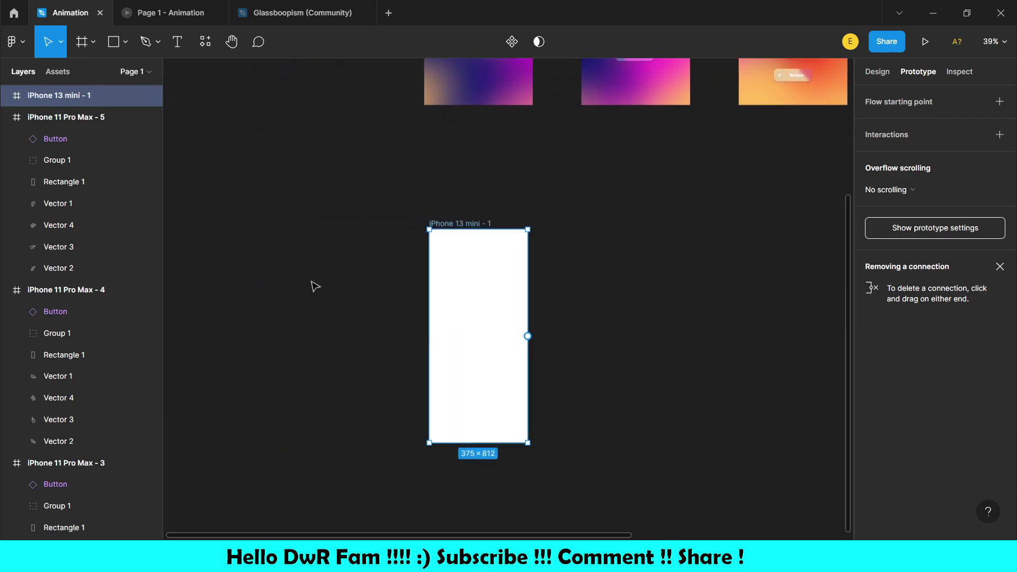
scroll(313, 286, "left", 5)
scroll(315, 286, "left", 1)
Step: Draw a jagged closed freeform path with curved and corner points using the Pen tool
key("p")
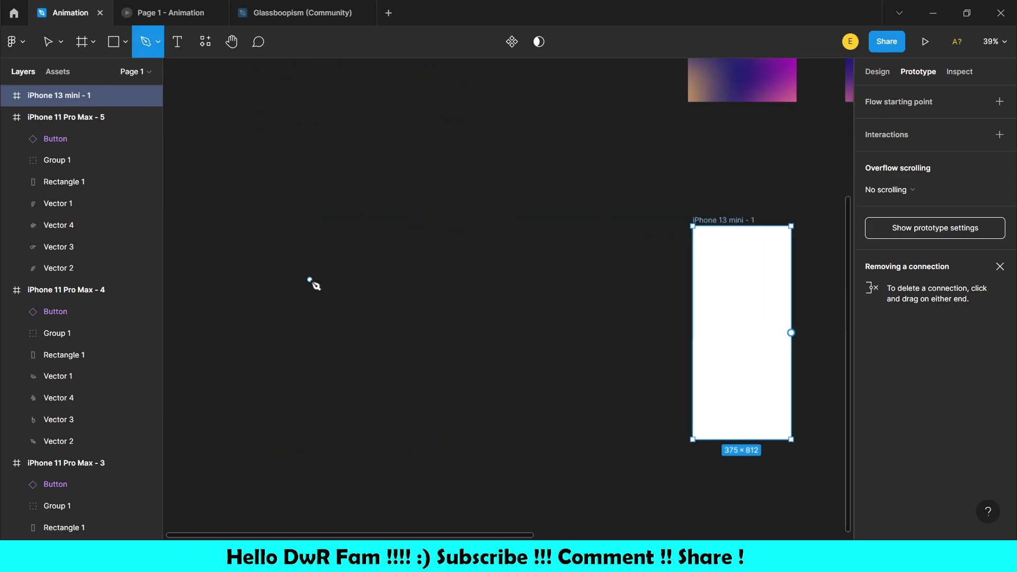
left_click(253, 252)
mouse_move(239, 316)
left_mouse_down()
mouse_move(347, 270)
mouse_move(326, 279)
left_mouse_up()
left_click_drag(326, 371, 333, 377)
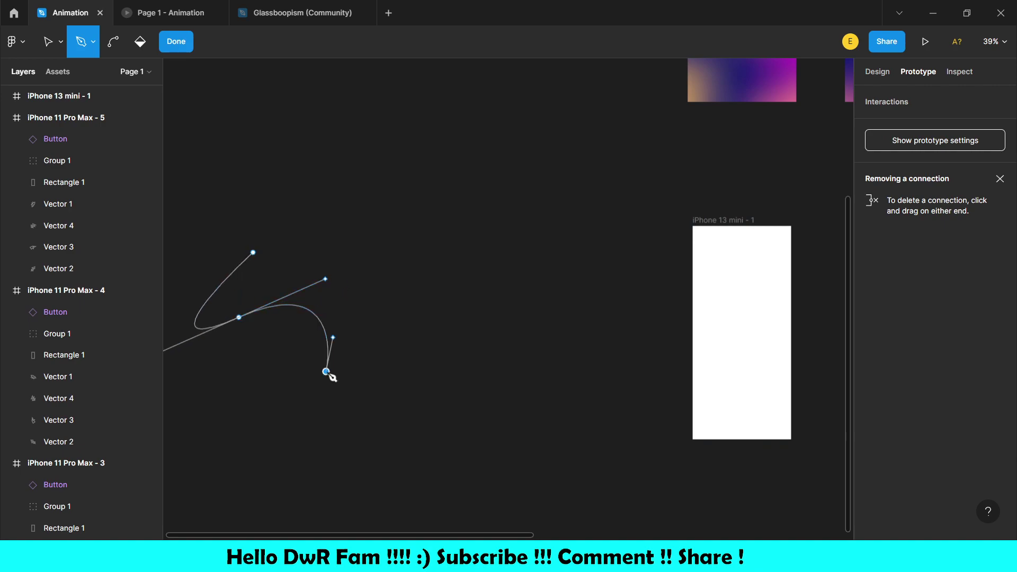
left_click(348, 464)
left_click(446, 402)
left_click(407, 360)
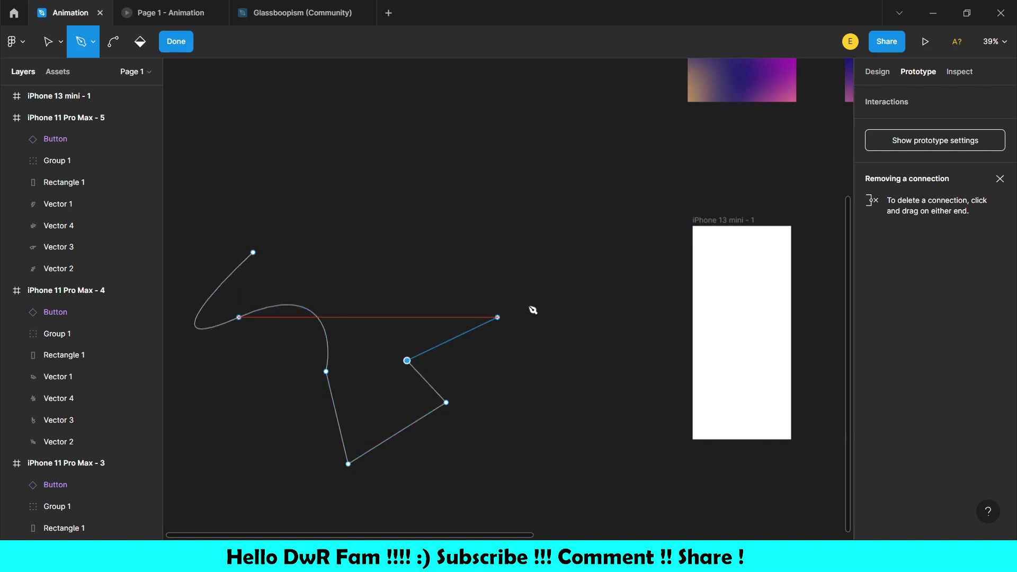
left_click(537, 299)
left_click(446, 282)
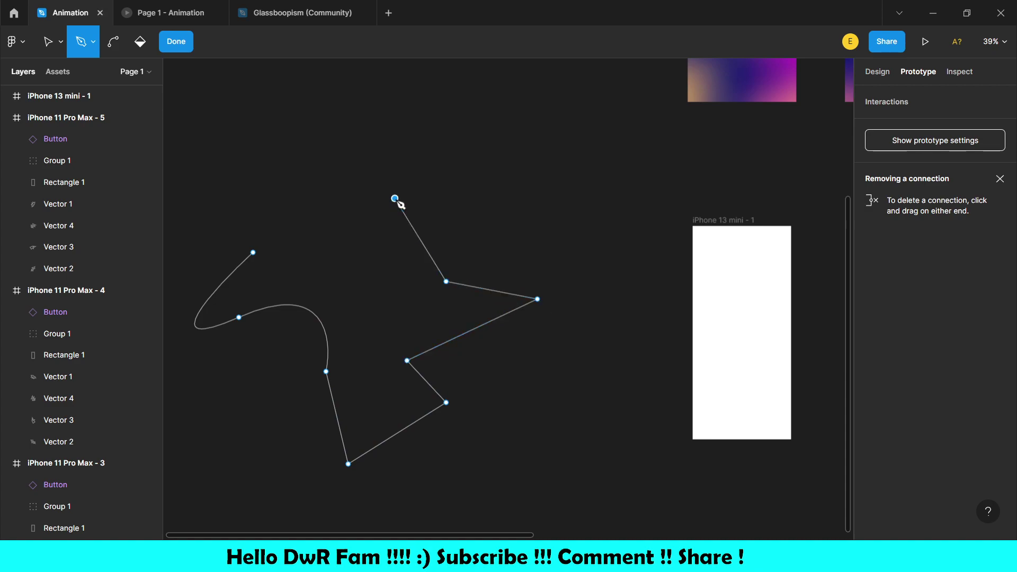
left_click(394, 198)
left_click(365, 282)
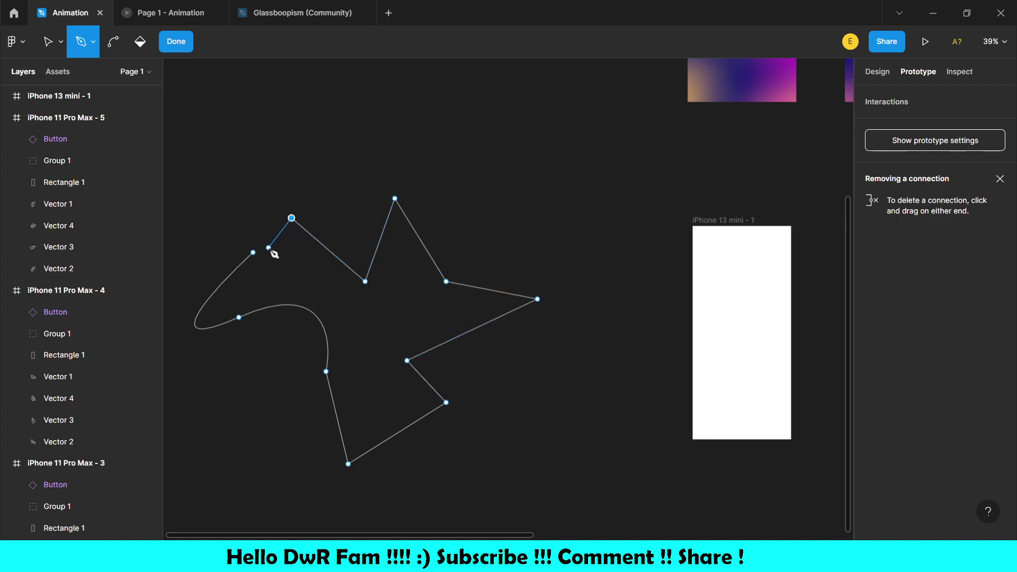
left_click(253, 252)
key("Escape")
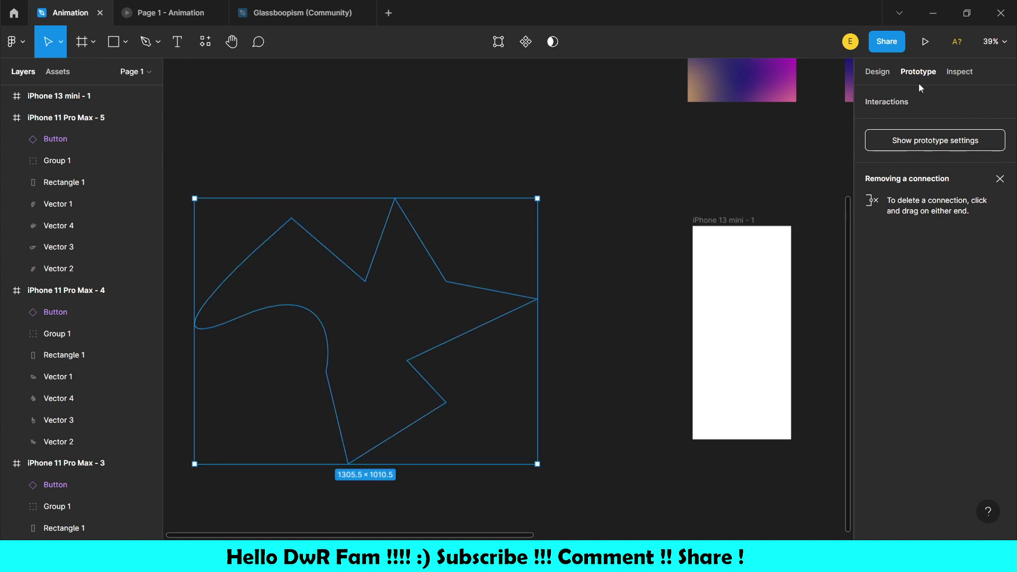
Step: Fill the shape light grey, remove its outline, move it, and scale it to 557×431
left_click(887, 73)
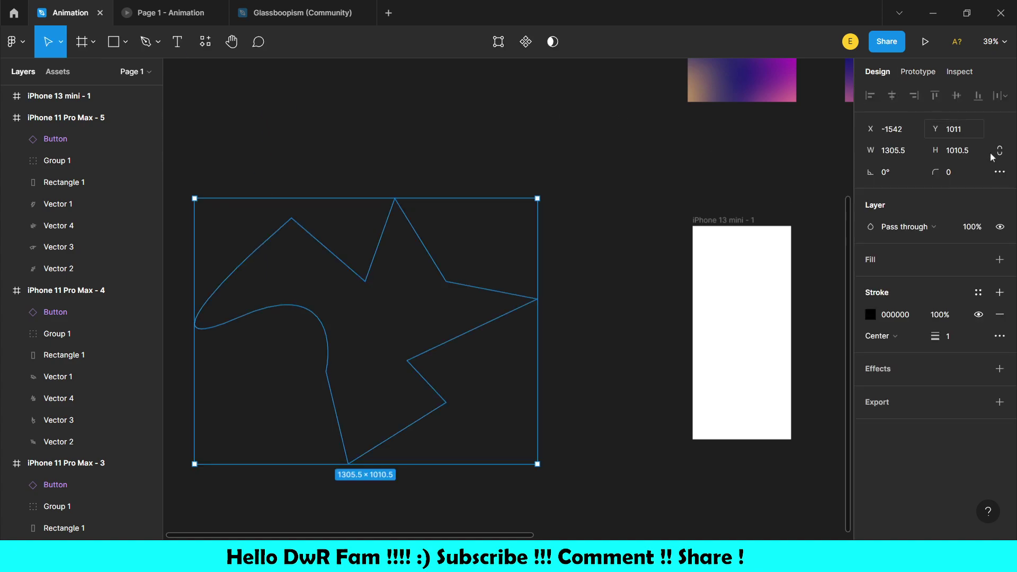
left_click(1000, 261)
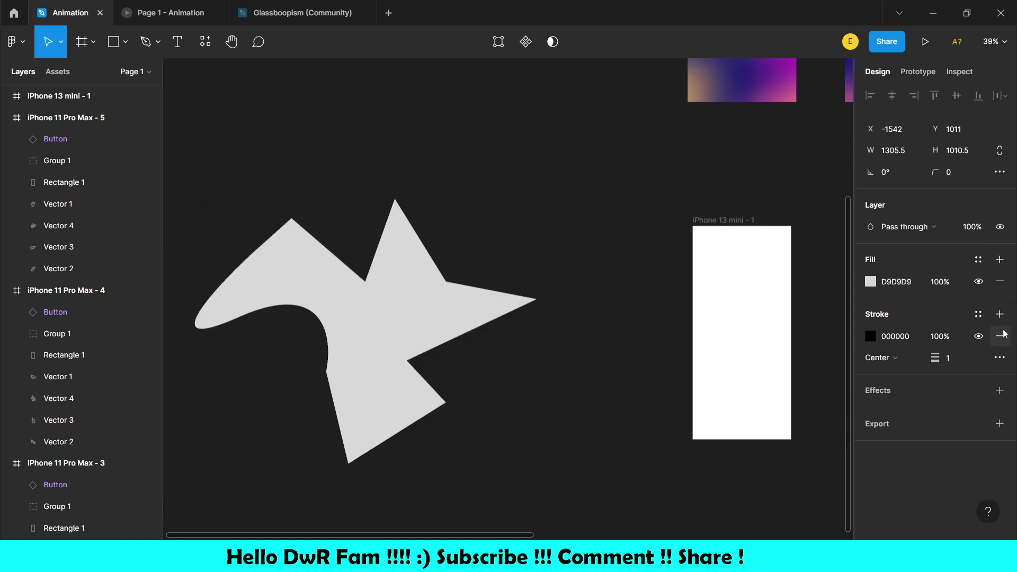
left_click(1001, 335)
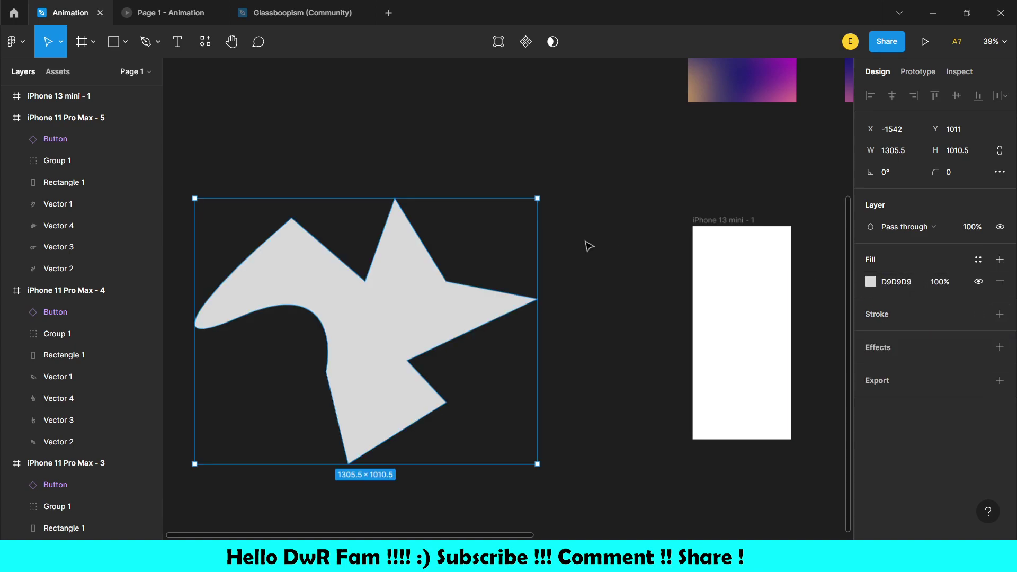
left_click_drag(411, 306, 421, 327)
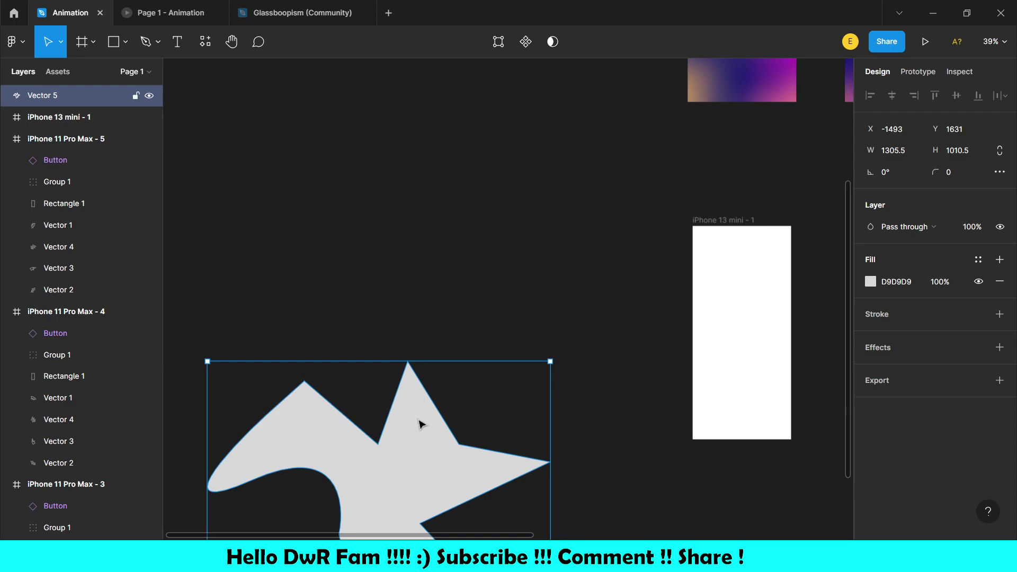
left_click_drag(416, 281, 416, 281)
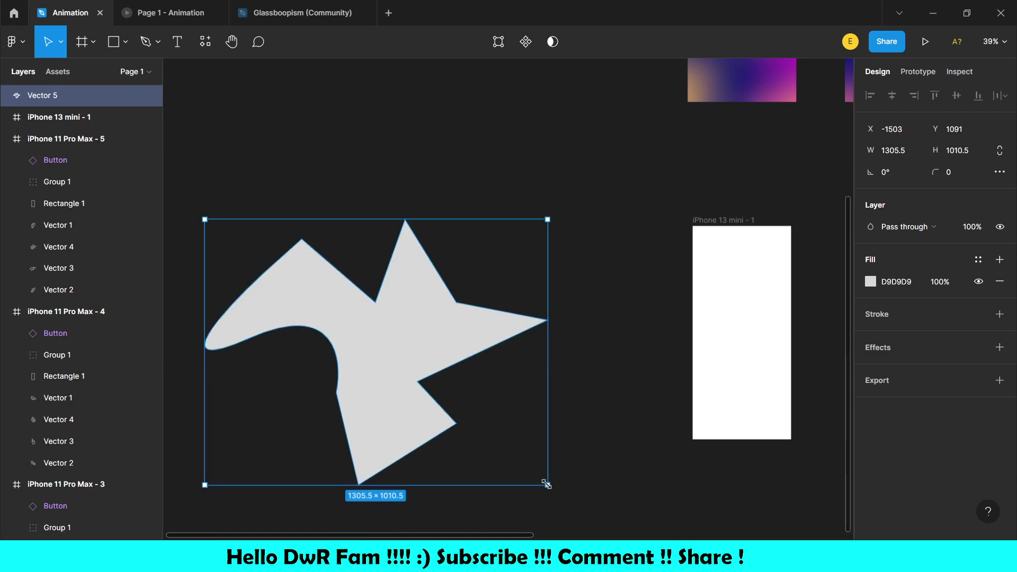
left_click_drag(546, 483, 307, 333)
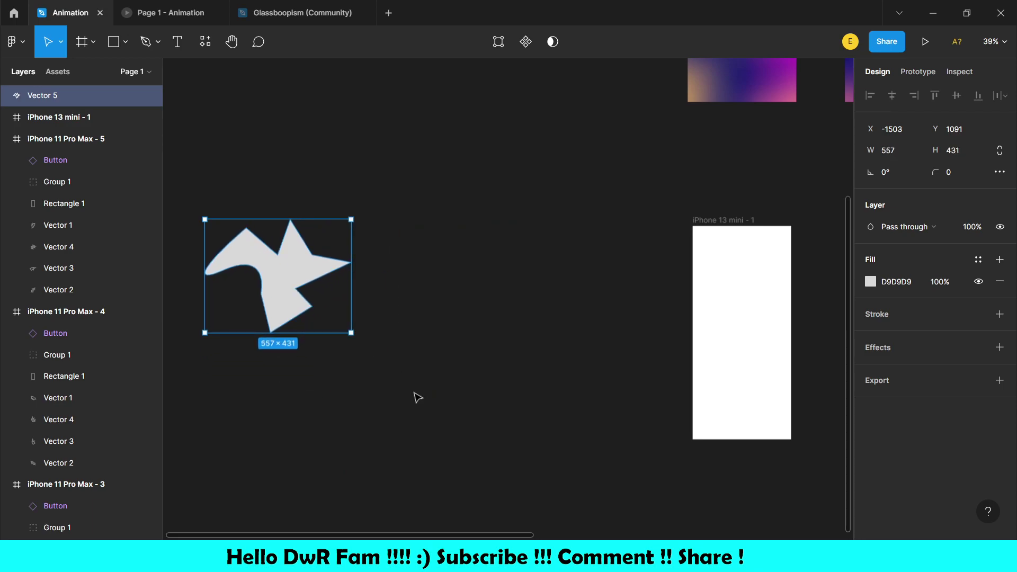
Step: Draw a second angular closed shape, filled light grey with no outline
key("p")
left_click(372, 435)
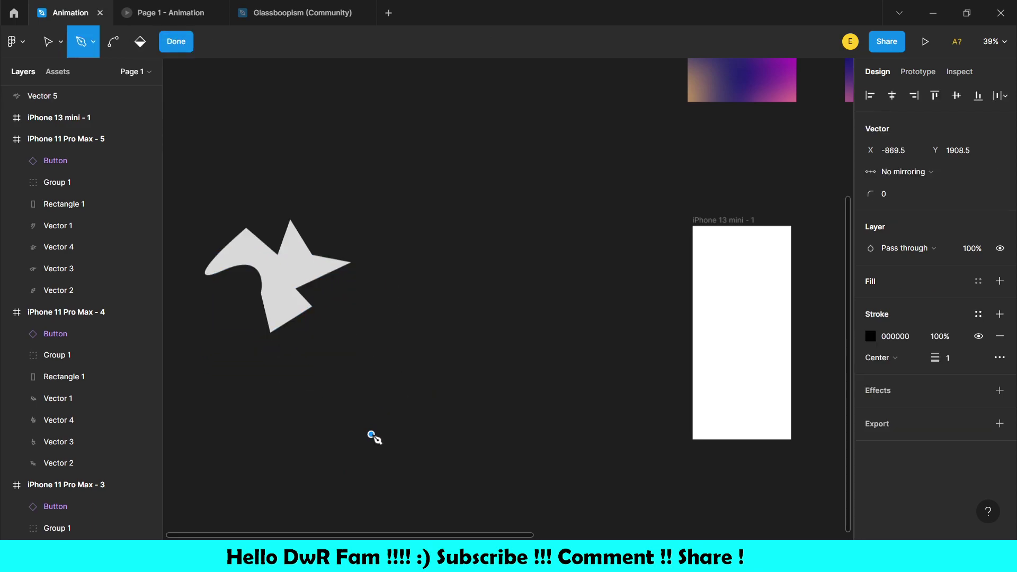
left_click(388, 388)
left_click(406, 434)
left_click(428, 361)
left_click(371, 325)
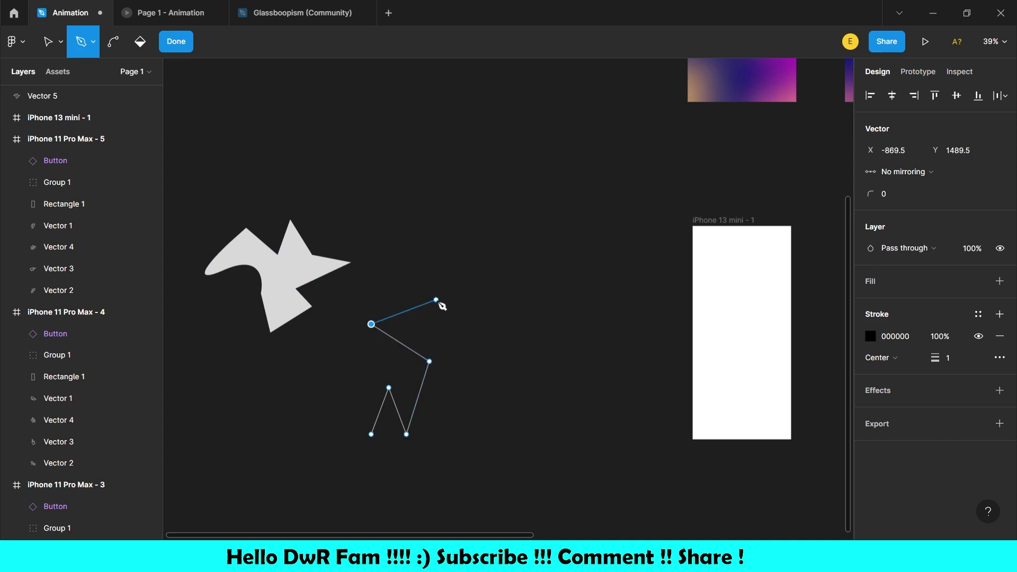
left_click(436, 300)
left_click(330, 294)
left_click_drag(349, 361, 388, 357)
left_click(338, 409)
left_click(371, 434)
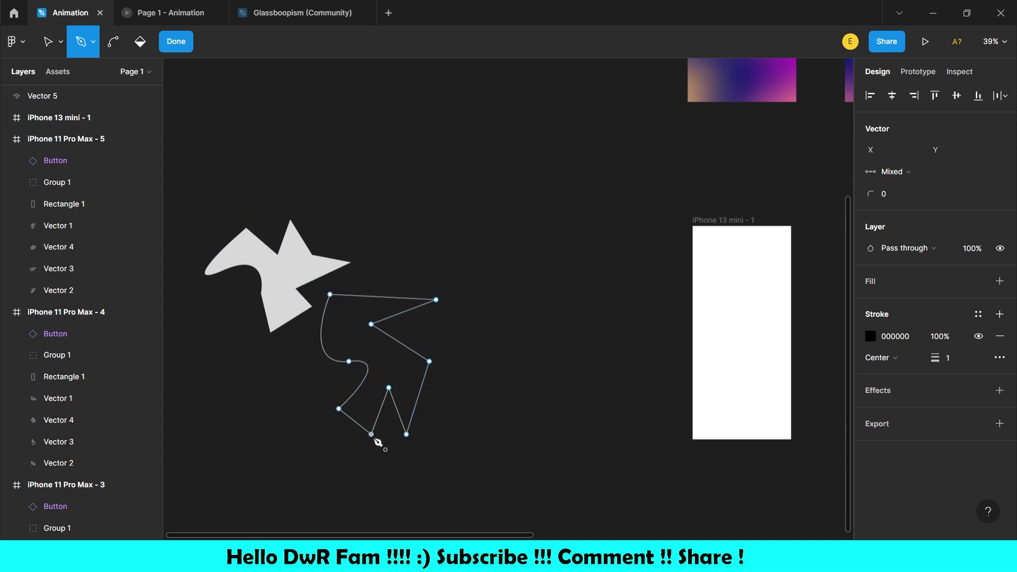
key("Escape")
left_click(999, 257)
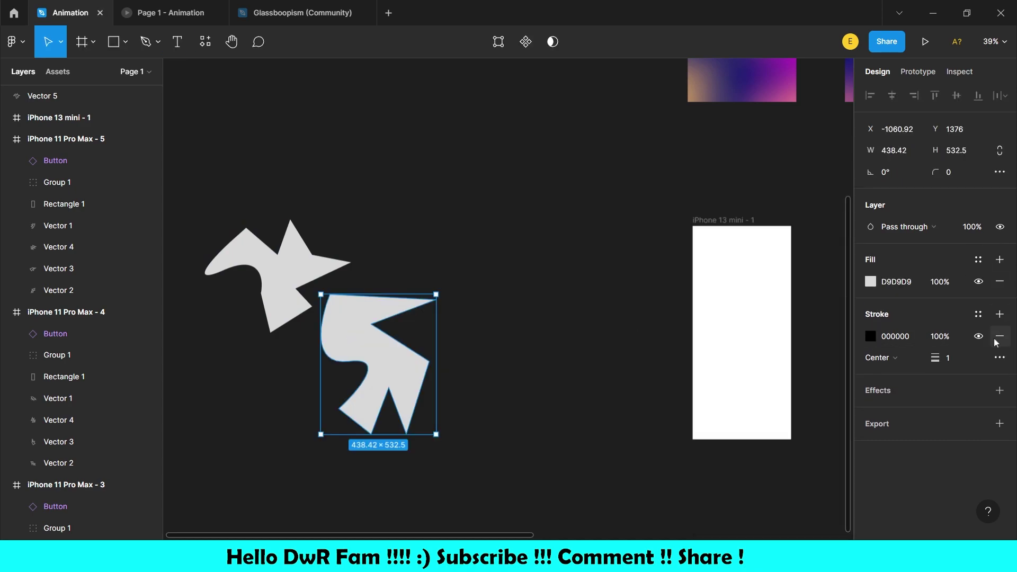
left_click(999, 336)
Step: Draw a third zigzag shape to the right, fill it grey without outline, and reposition it
key("p")
left_click(519, 261)
left_click(492, 336)
left_click(552, 296)
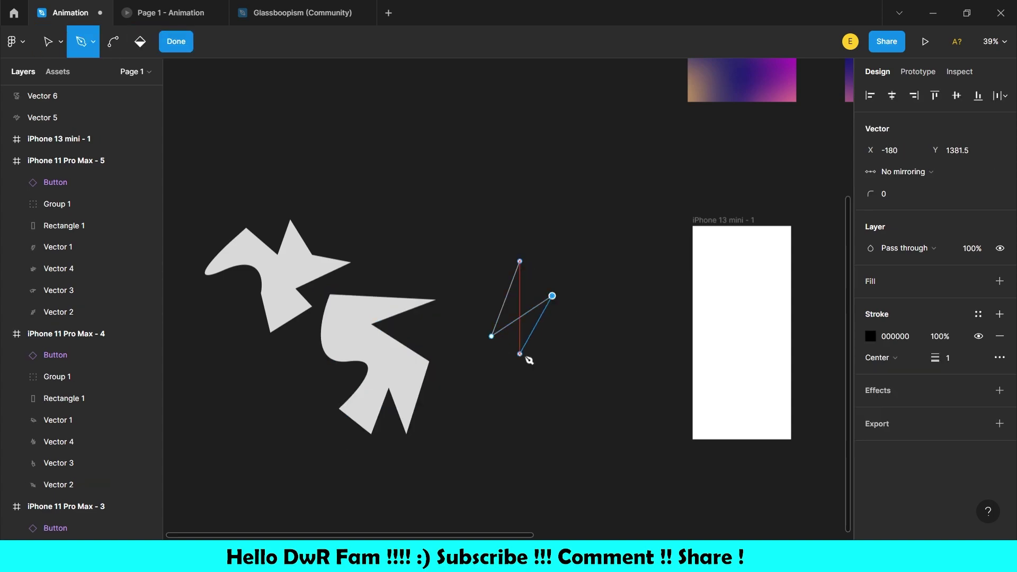
left_click(519, 353)
left_click(569, 331)
left_click(540, 405)
left_click(597, 375)
left_click(618, 309)
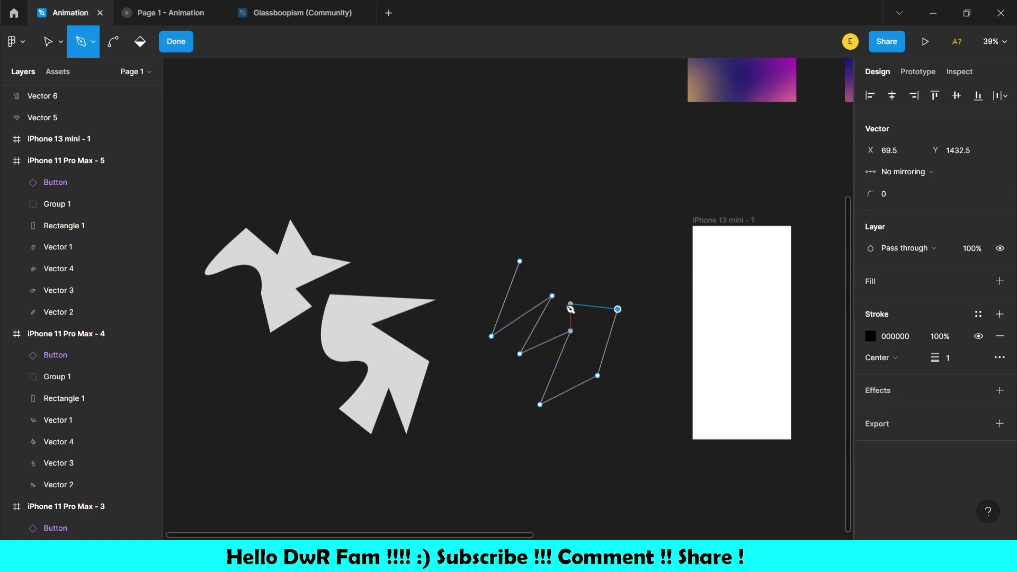
left_click(519, 261)
key("Escape")
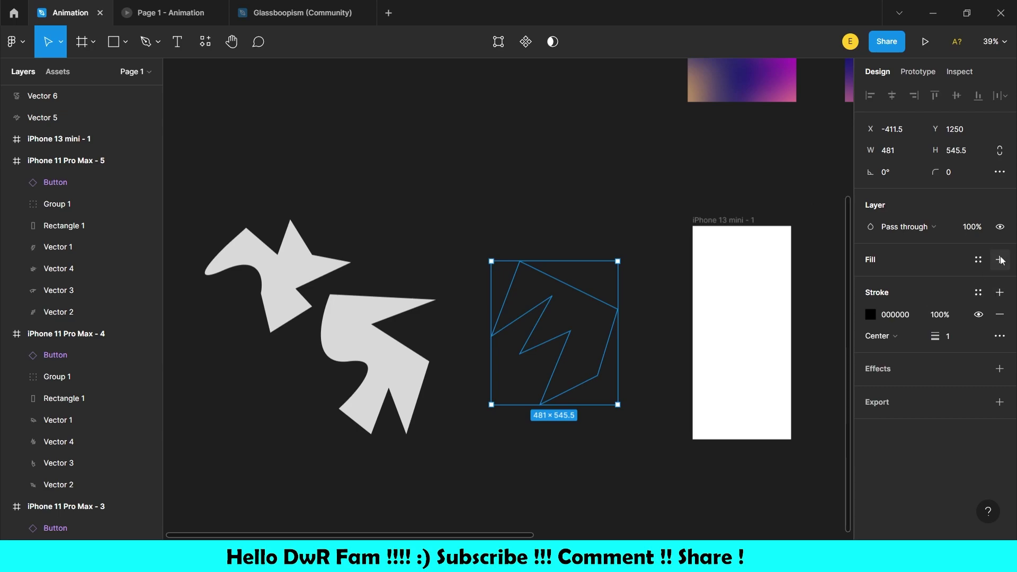
left_click(999, 259)
left_click(1000, 335)
left_click_drag(581, 359, 515, 471)
left_click(518, 254)
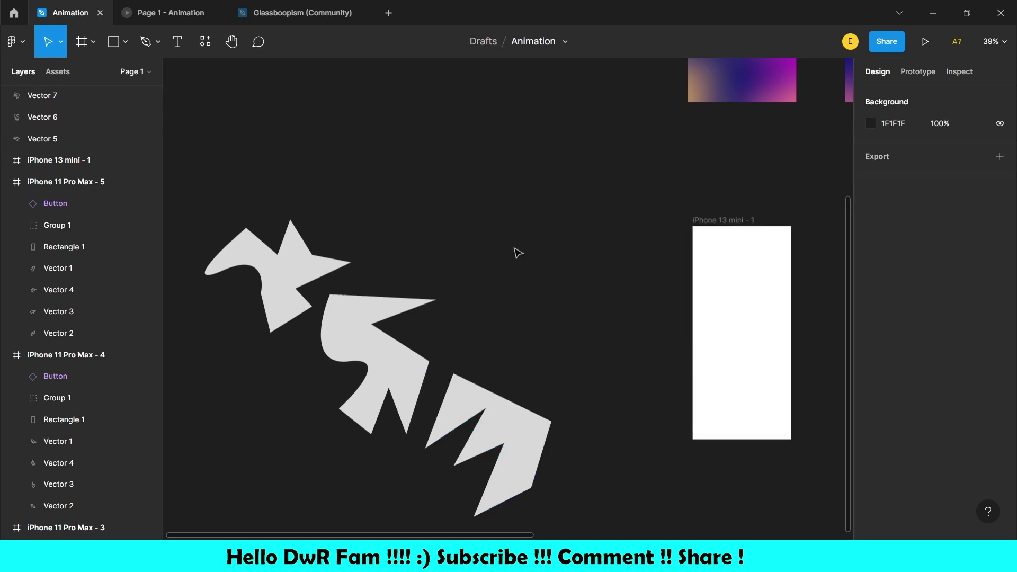
Step: Draw a fourth curved blob (about 526×351) above the others, grey-filled with no outline
key("p")
left_click_drag(433, 235, 459, 201)
left_click_drag(488, 232, 440, 277)
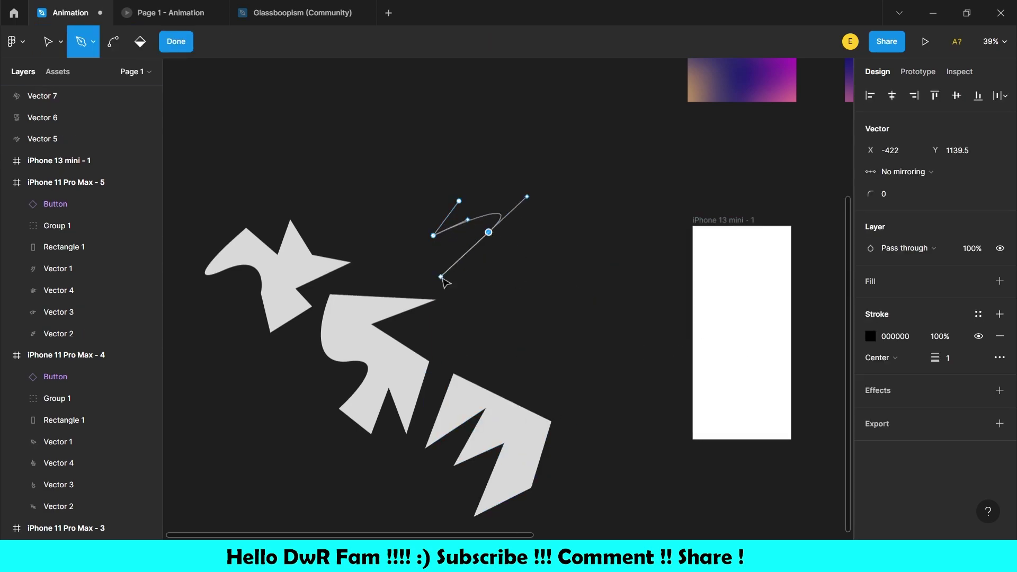
left_click(416, 183)
left_click(363, 222)
left_click(406, 210)
left_click(389, 167)
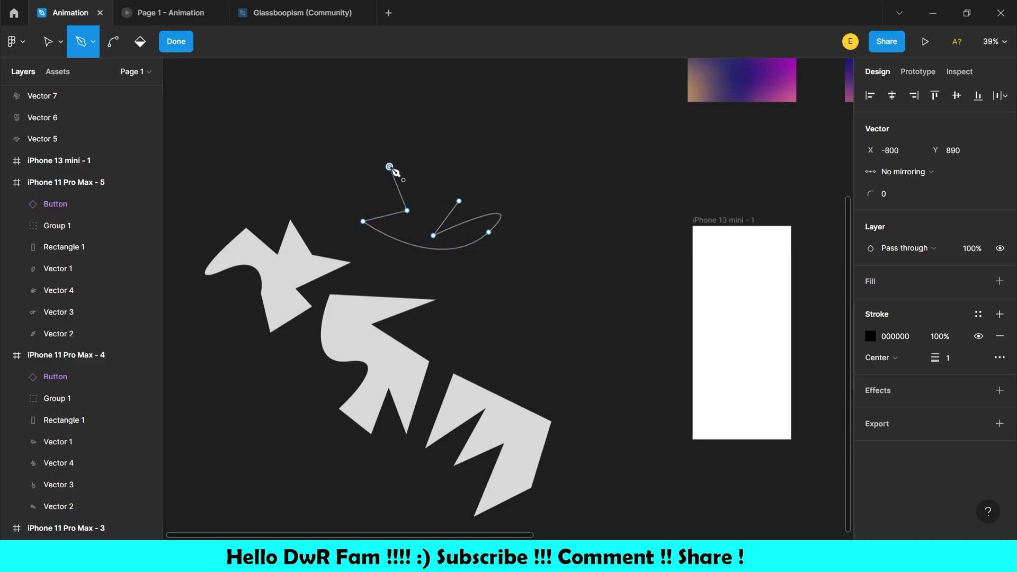
left_click_drag(451, 181, 412, 230)
left_click(459, 201)
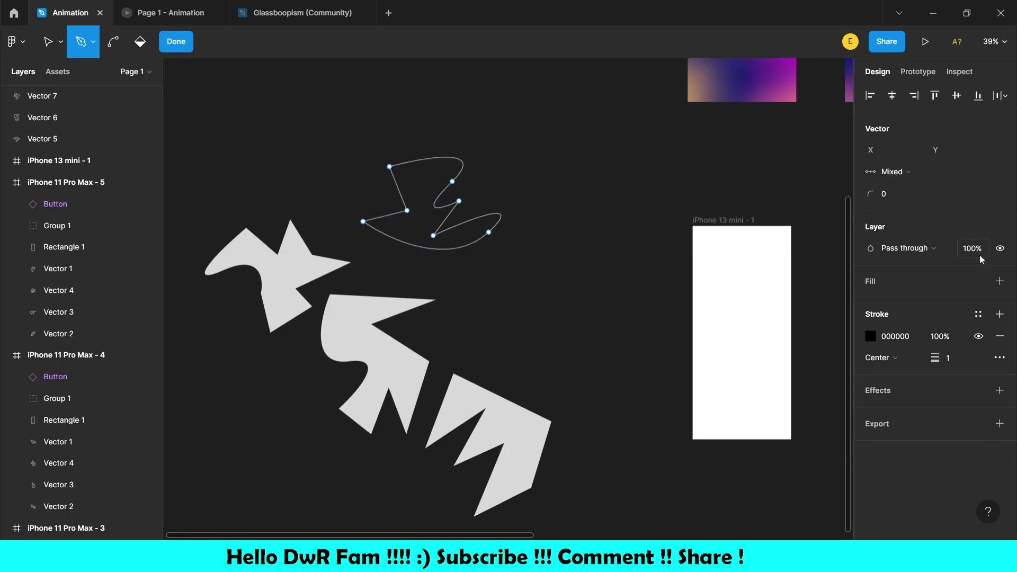
left_click(1000, 281)
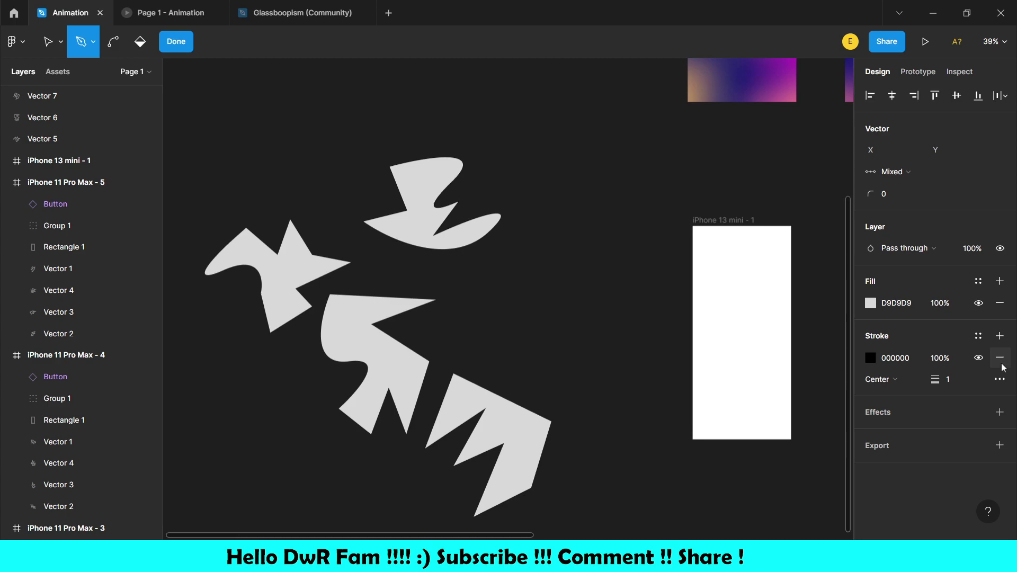
left_click(1000, 358)
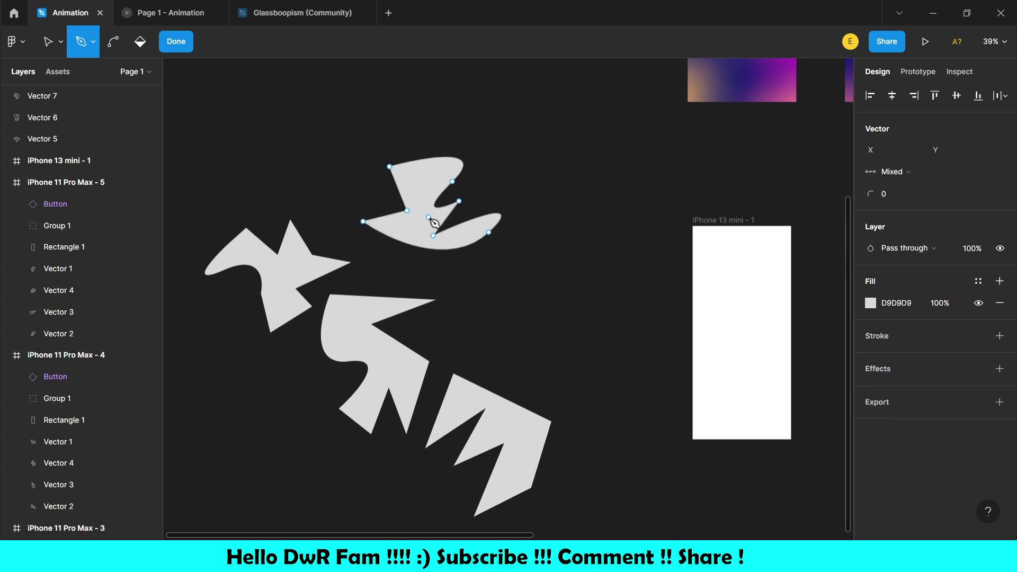
left_click(429, 218)
key("Escape")
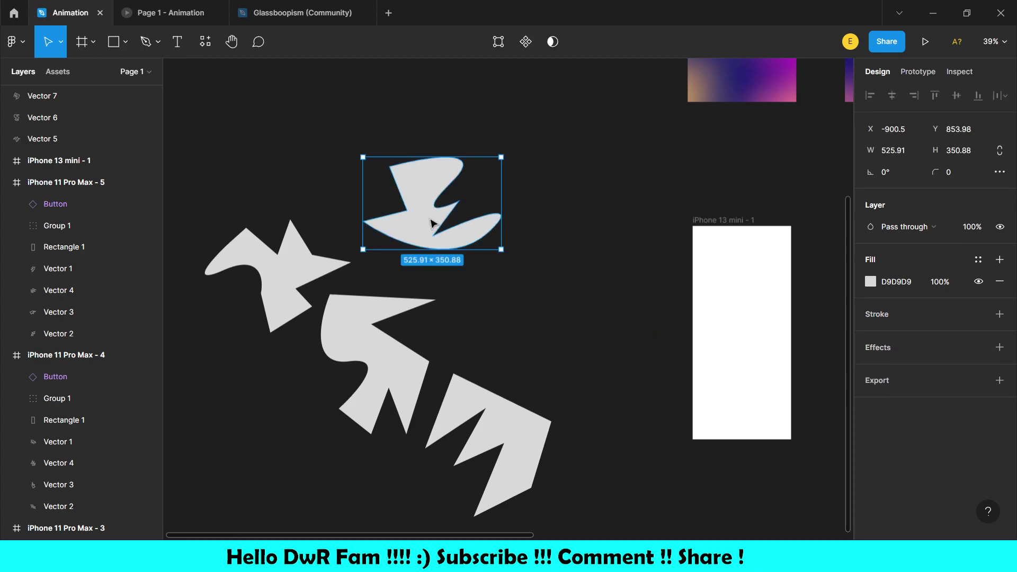
Step: Change the top shape's fill to a saturated orange
left_click(871, 282)
left_click(745, 380)
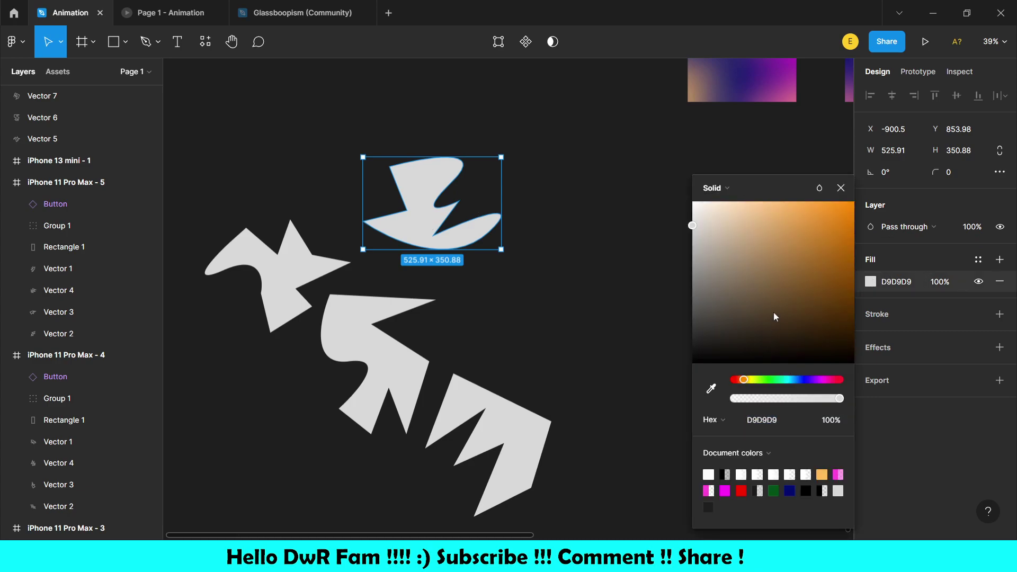
left_click_drag(774, 317, 799, 209)
left_click(559, 276)
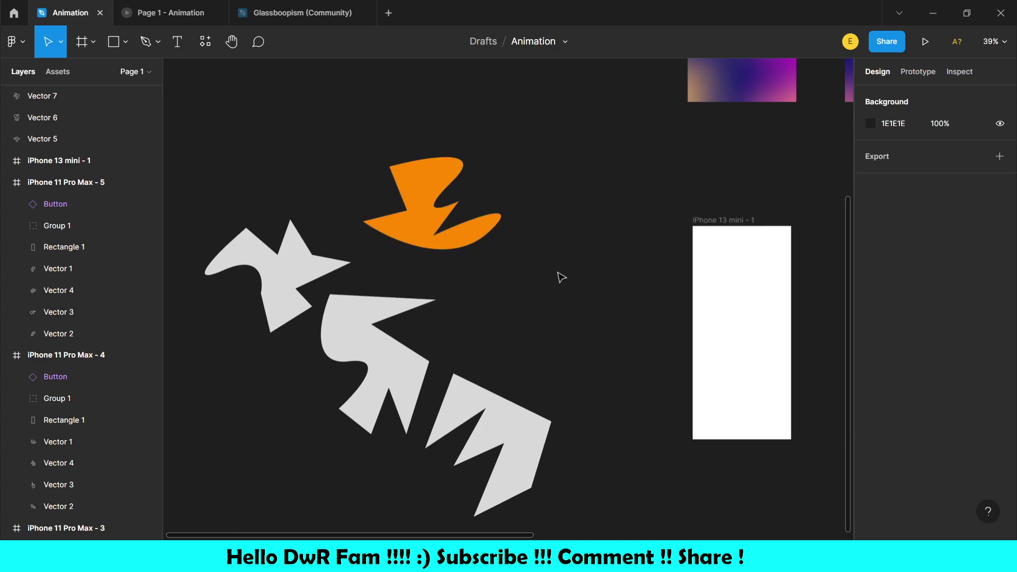
Step: Change the middle shape's fill to a bright green
left_click(367, 358)
left_click(870, 281)
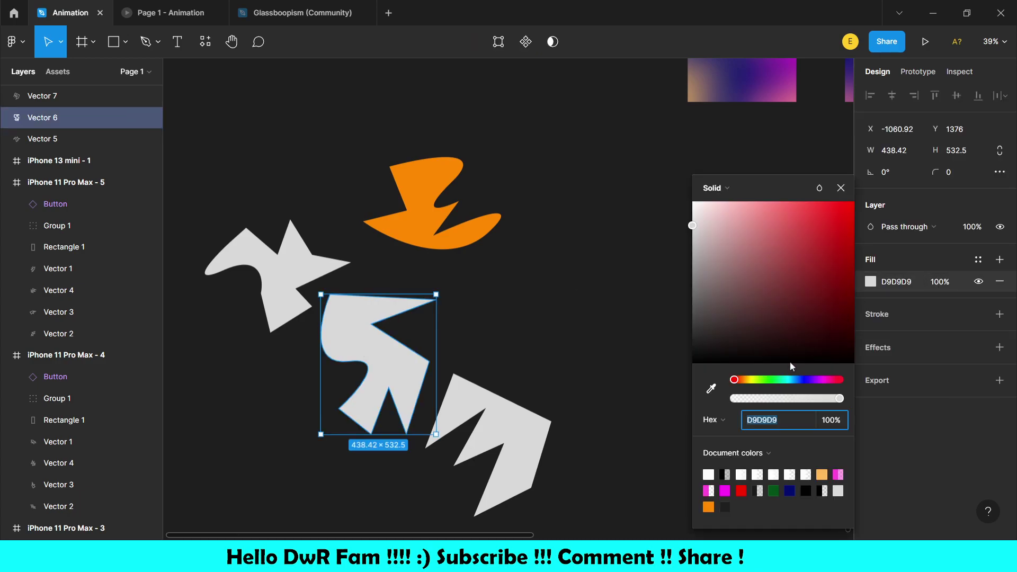
left_click(779, 380)
left_click_drag(790, 290, 849, 206)
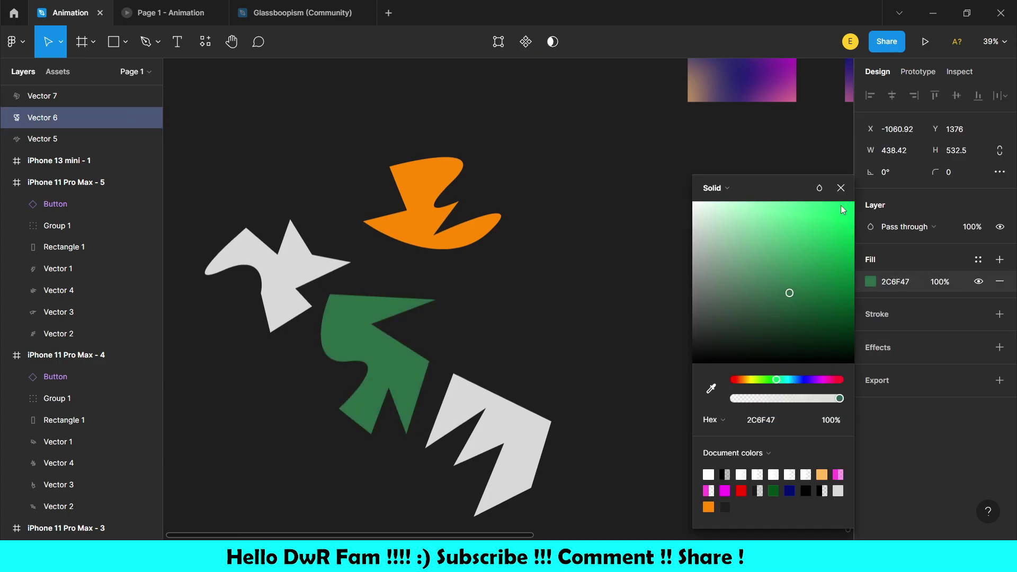
left_click(506, 312)
Step: Change the lower right shape's fill to red
left_click(518, 427)
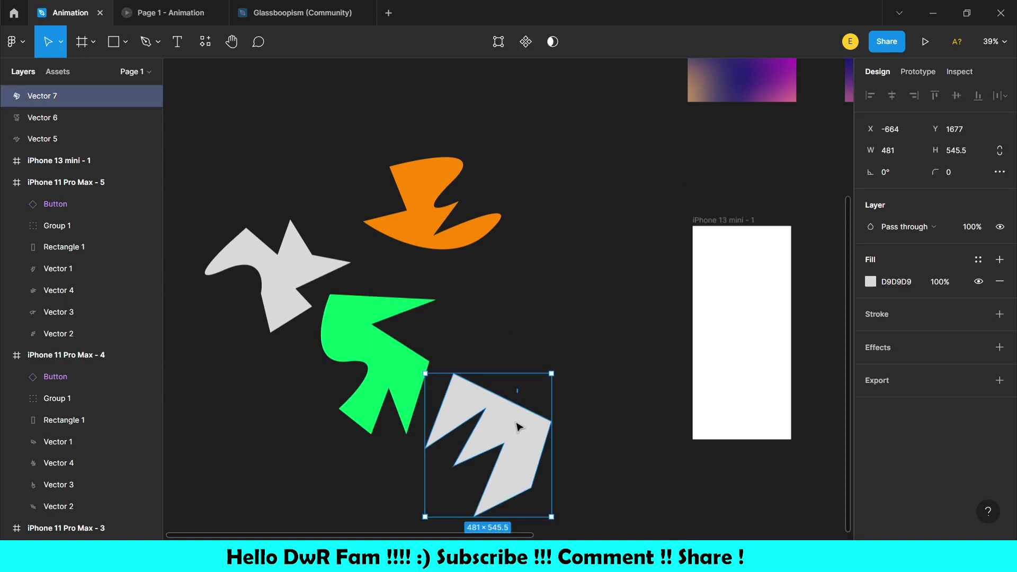
left_click(870, 282)
mouse_move(777, 295)
left_mouse_down()
mouse_move(875, 236)
mouse_move(902, 157)
left_mouse_up()
left_click(447, 276)
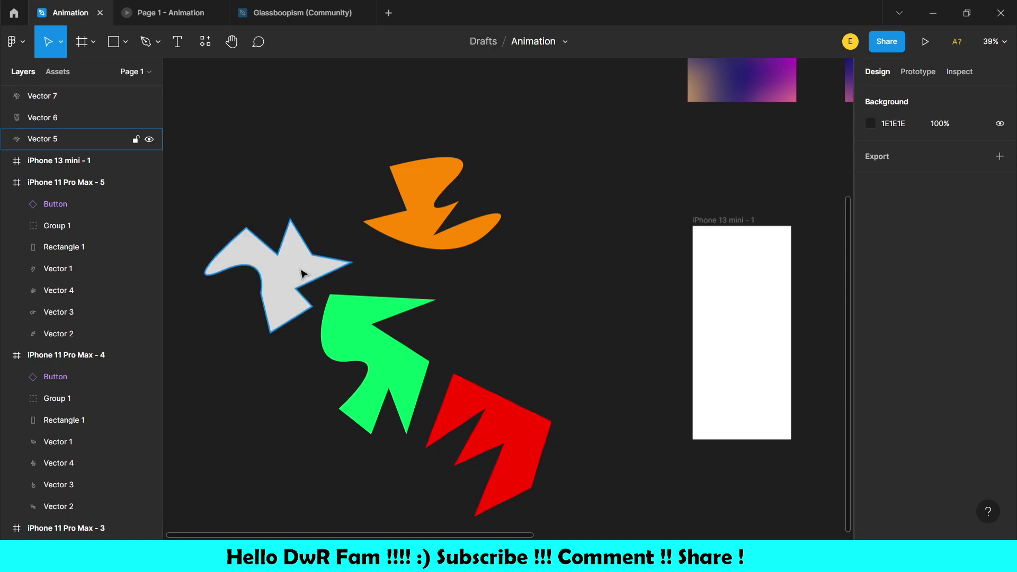
Step: Change the left shape's fill to a vivid blue
left_click(301, 273)
left_click(871, 283)
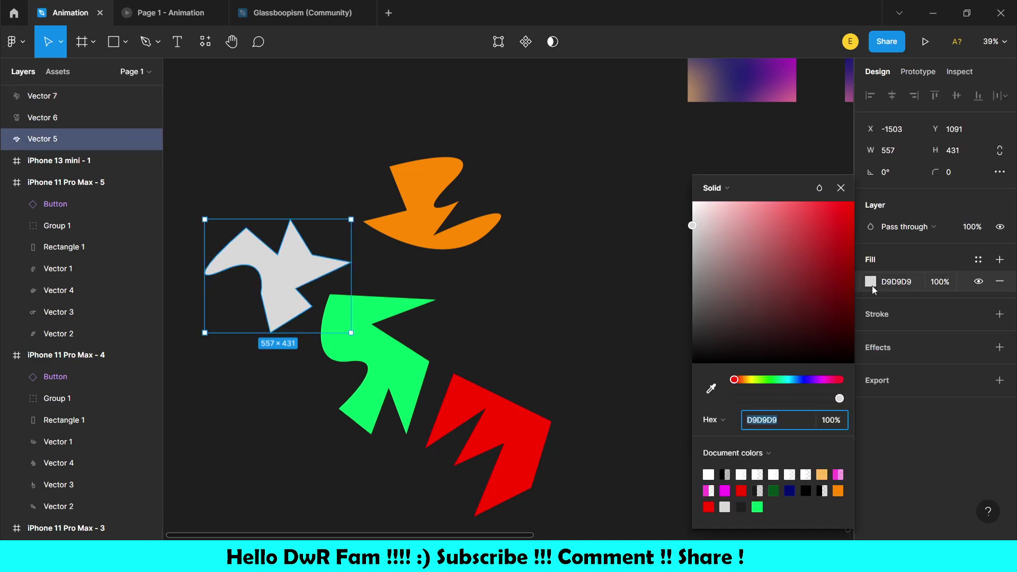
left_click(796, 379)
left_click_drag(770, 314, 855, 201)
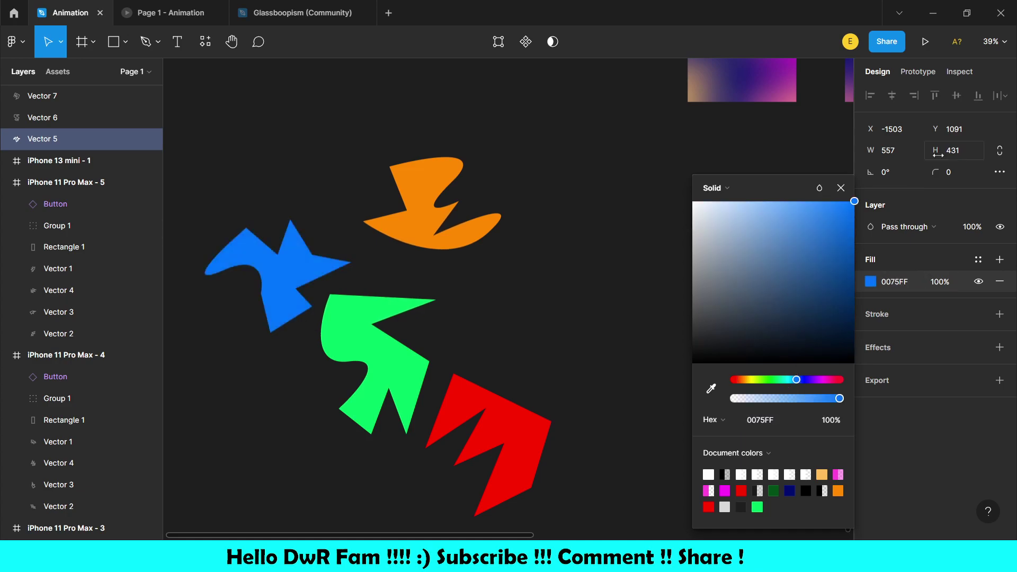
left_click(598, 288)
Step: Set the iPhone 13 mini frame's fill to magenta
scroll(599, 288, "down", 3)
scroll(635, 264, "down", 1)
left_click(689, 244)
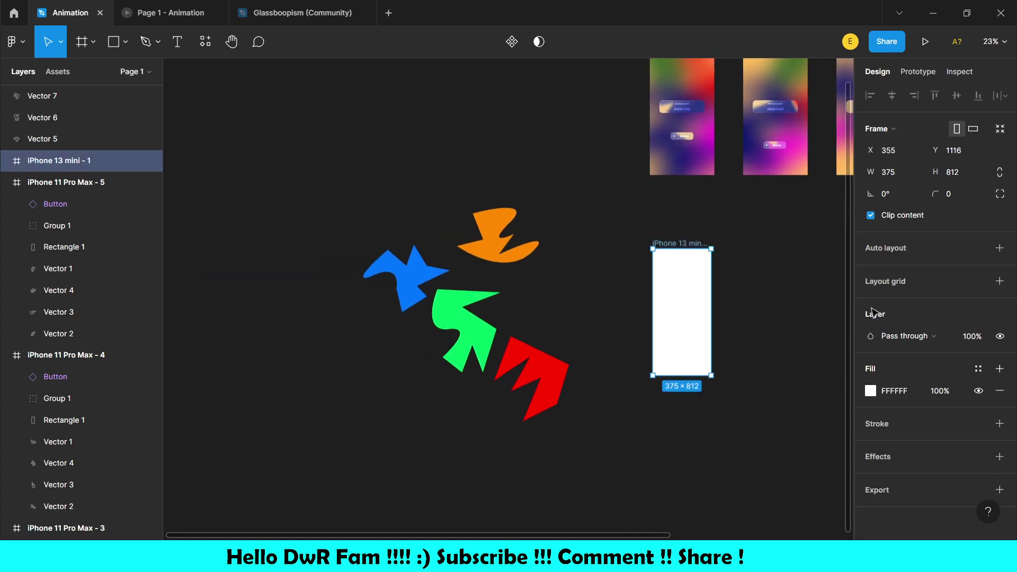
left_click(870, 391)
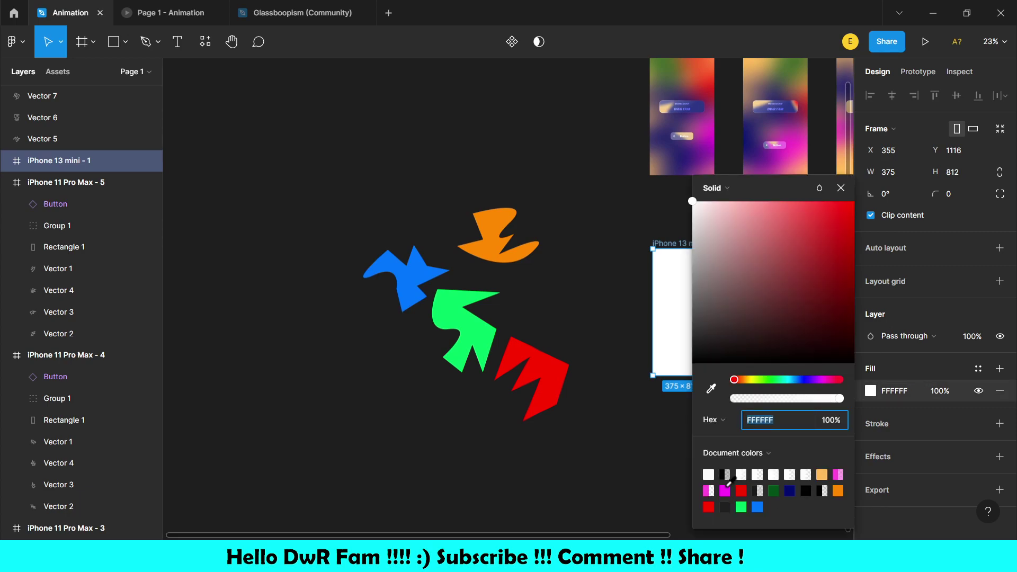
left_click(724, 490)
left_click(583, 495)
scroll(580, 497, "right", 5)
scroll(580, 497, "left", 2)
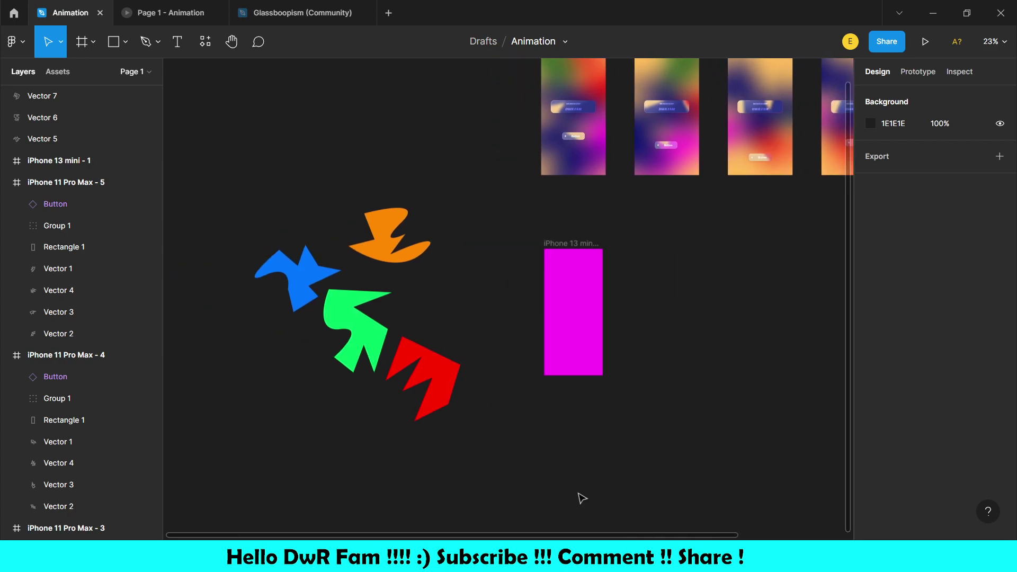
Step: Move the orange, blue, green and red shapes into the frame, rotating green about 100° and placing red on top
left_click_drag(391, 251, 558, 291)
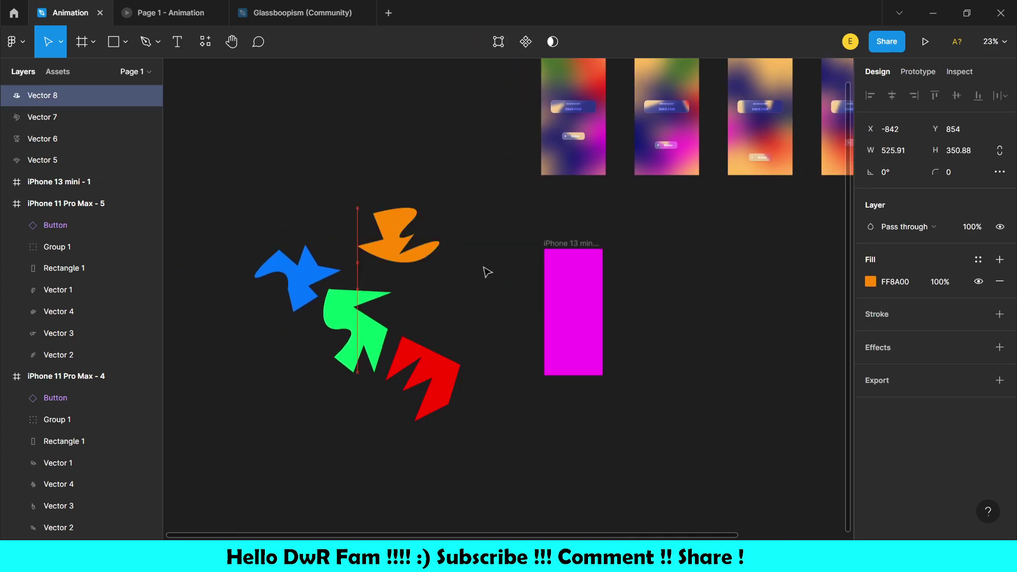
left_click_drag(317, 272, 599, 337)
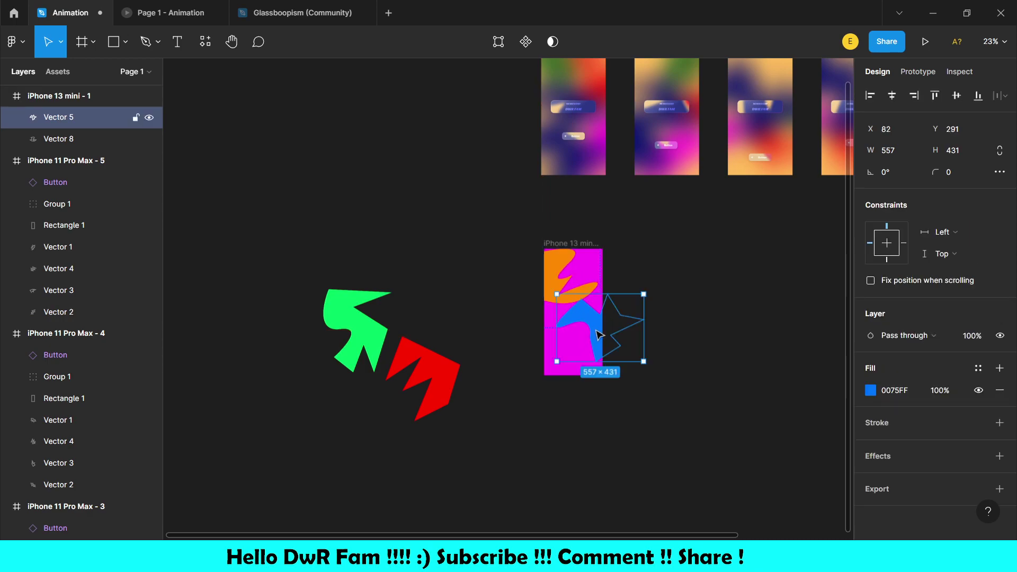
mouse_move(374, 339)
left_mouse_down()
mouse_move(543, 329)
mouse_move(550, 355)
mouse_move(563, 344)
left_mouse_up()
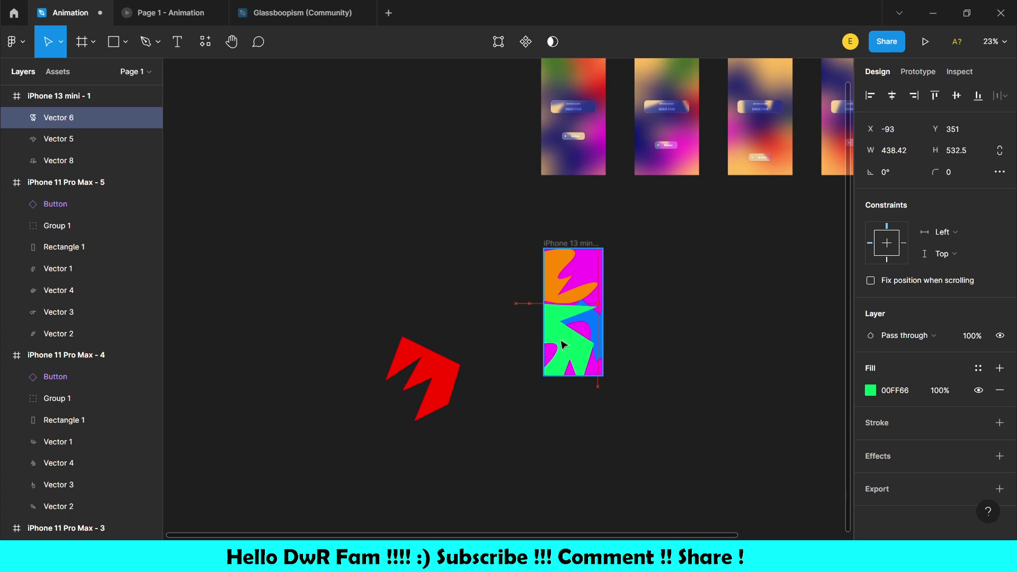
left_click_drag(608, 303, 469, 278)
left_click_drag(571, 343, 562, 348)
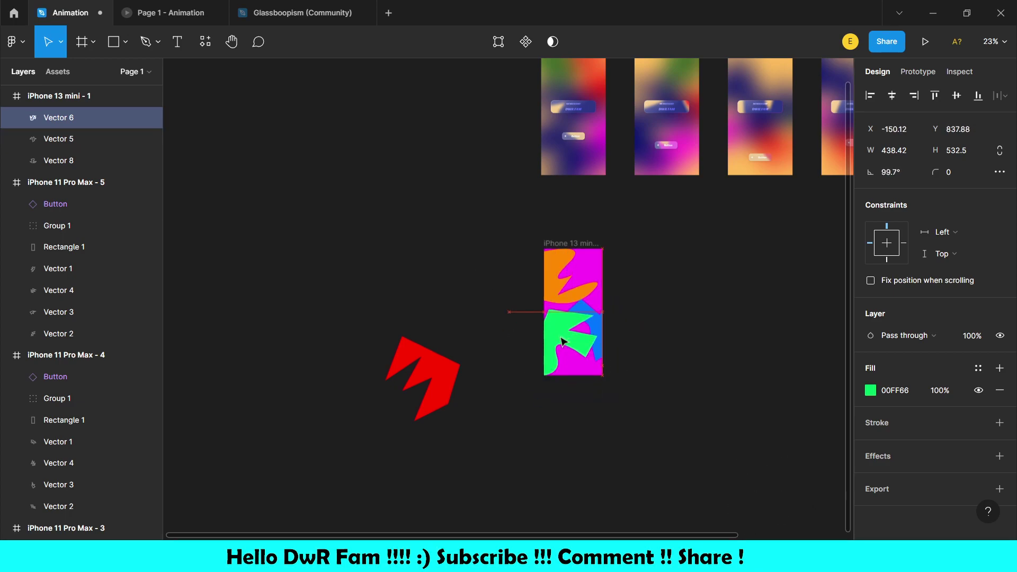
left_click_drag(415, 356, 604, 271)
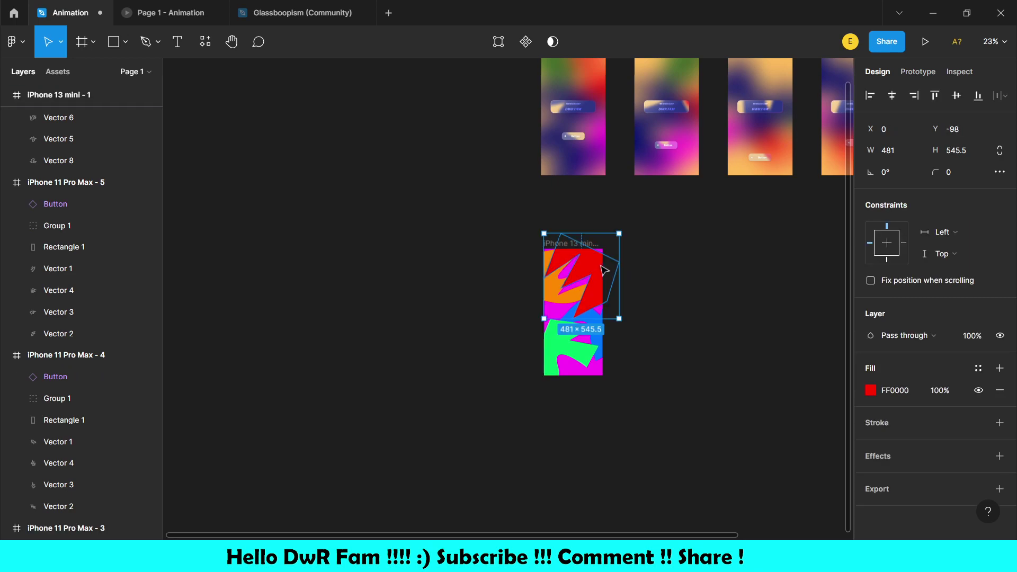
left_click(651, 285)
scroll(648, 285, "up", 3)
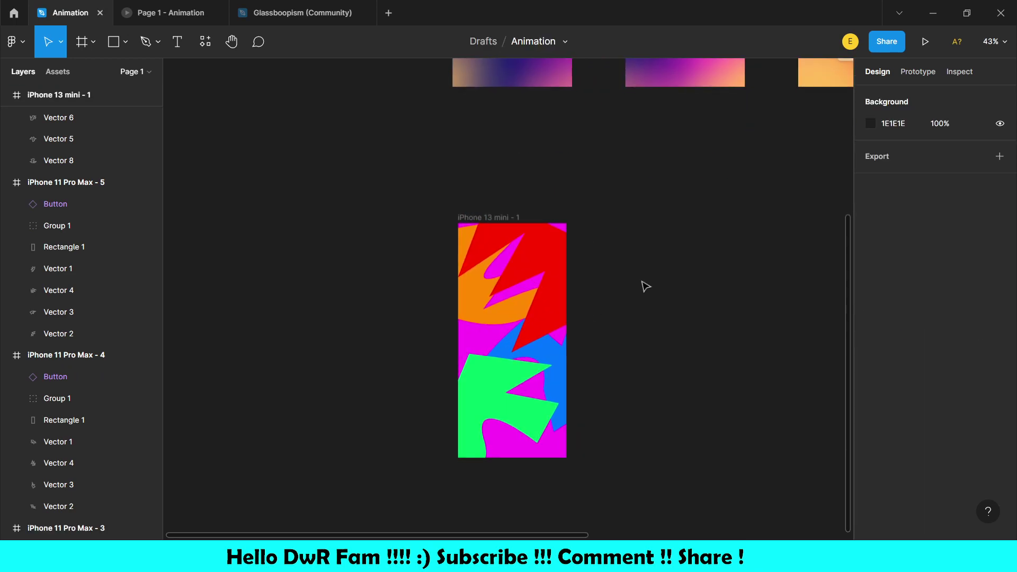
Step: Draw a rectangle right of the frame and size it to 375×812
key("r")
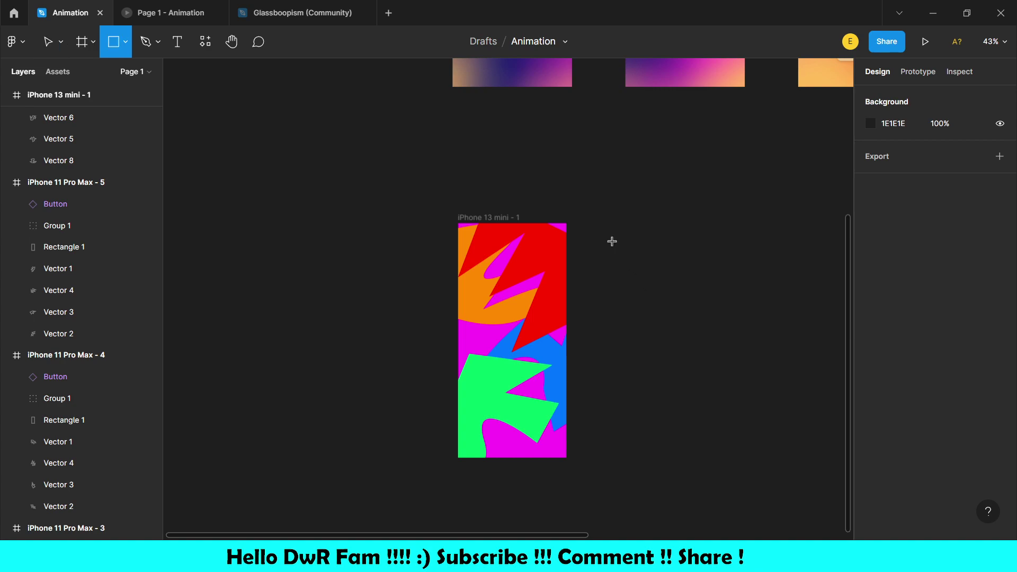
left_click_drag(586, 219, 701, 388)
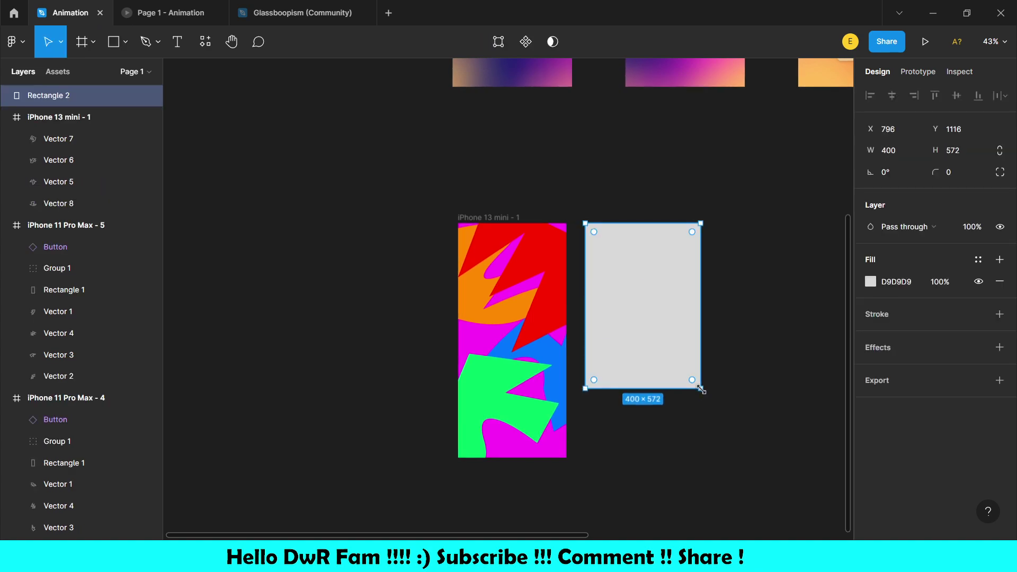
left_click(488, 222)
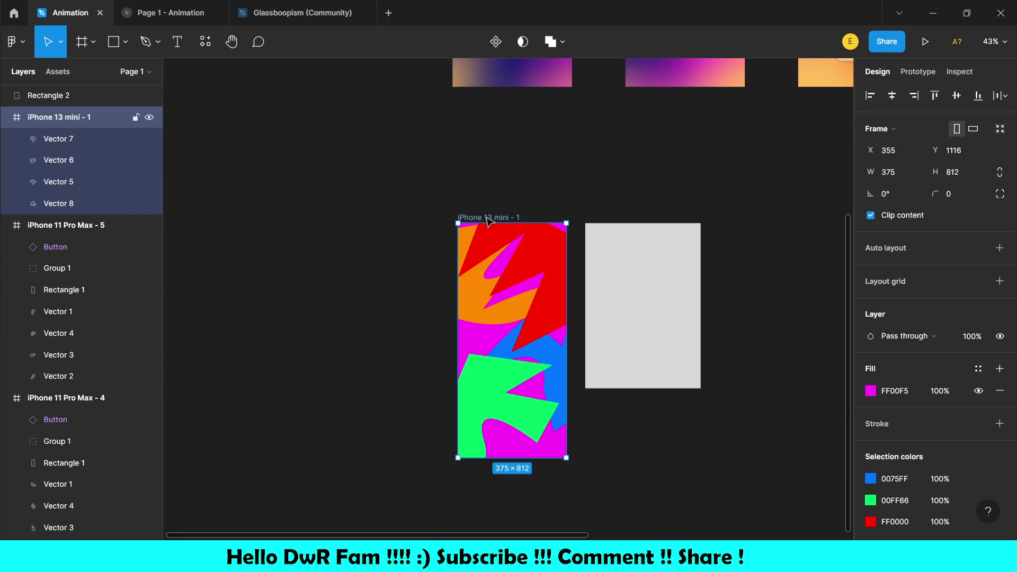
left_click(634, 256)
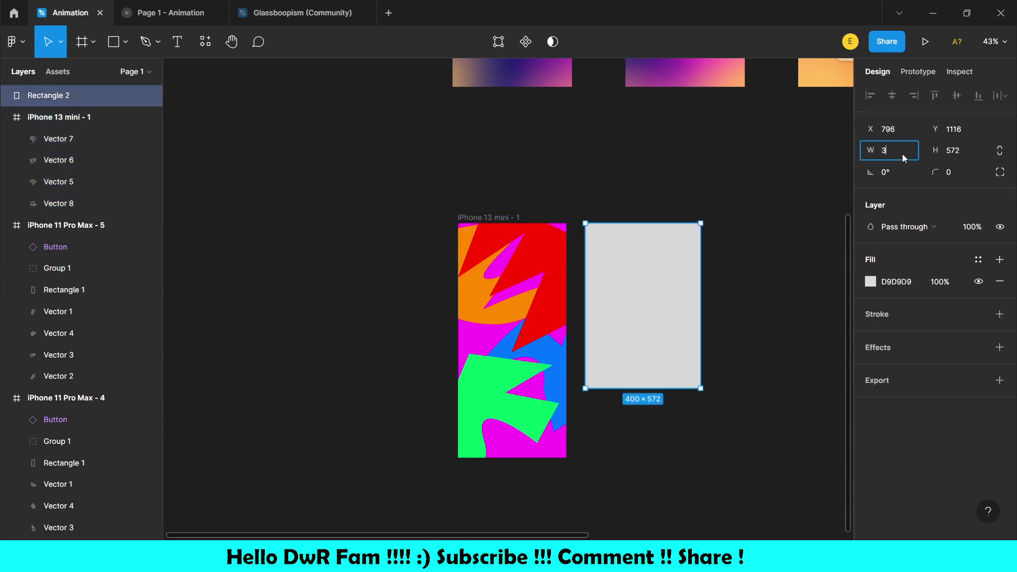
left_click(958, 150)
type("812")
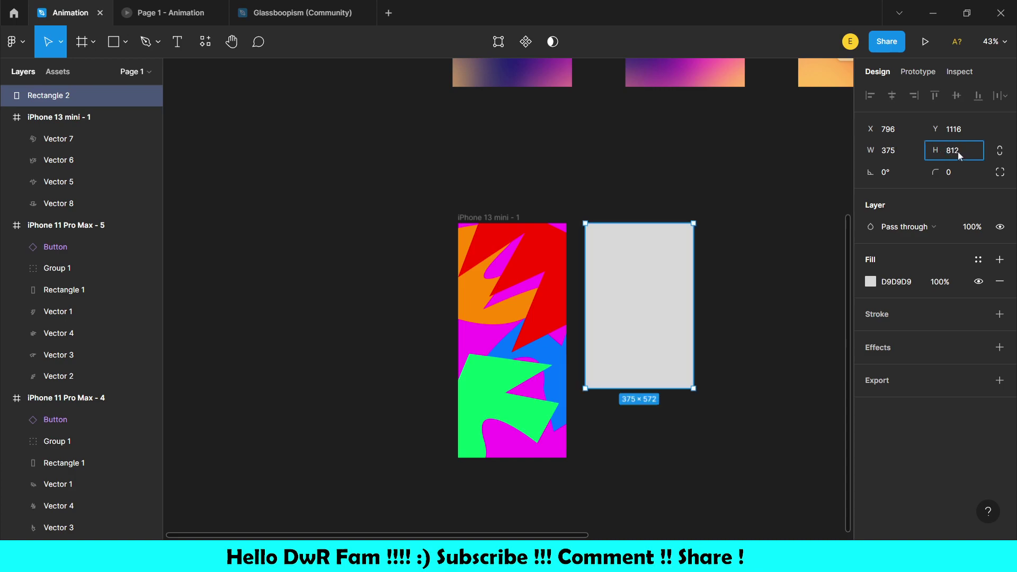
key("Return")
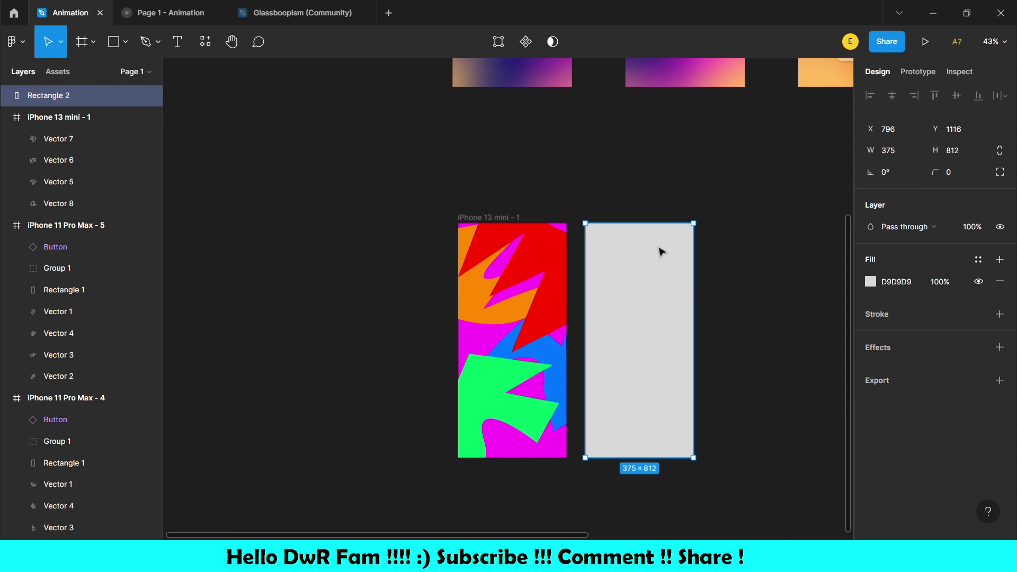
Step: Fill the rectangle white at 2% opacity
left_click(870, 281)
left_click_drag(790, 246, 517, 102)
left_click(517, 102)
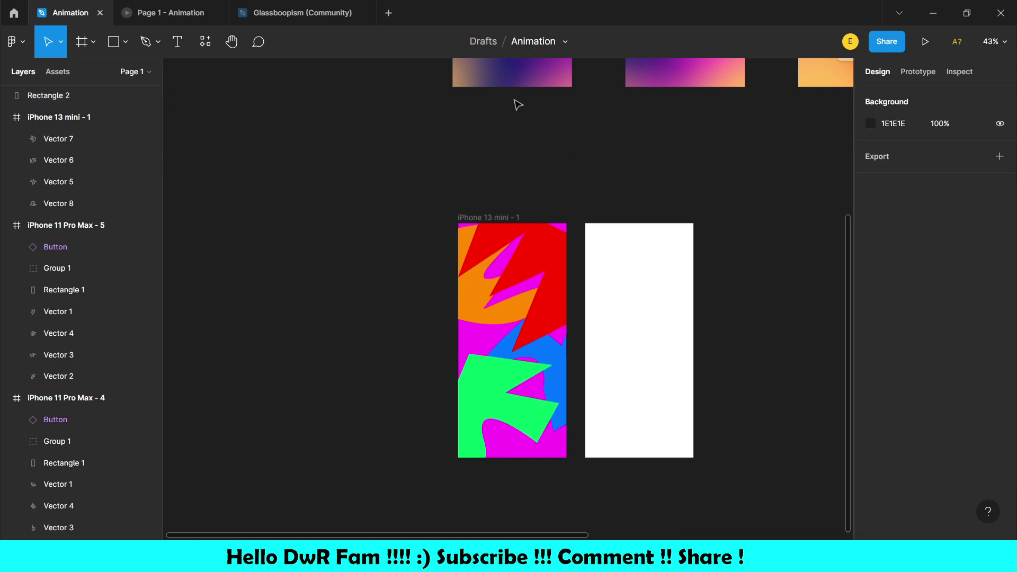
left_click(696, 266)
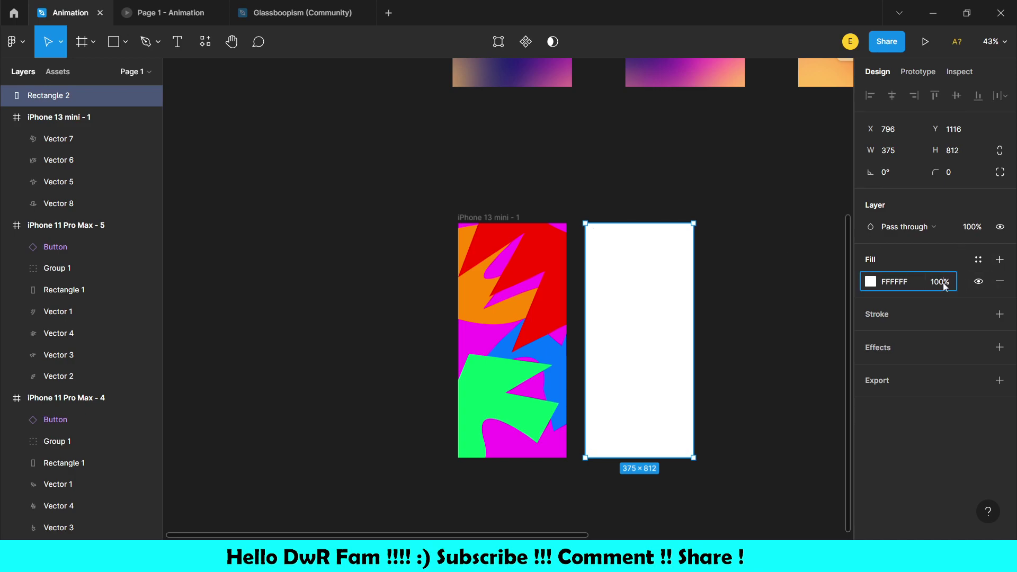
type("2")
key("Return")
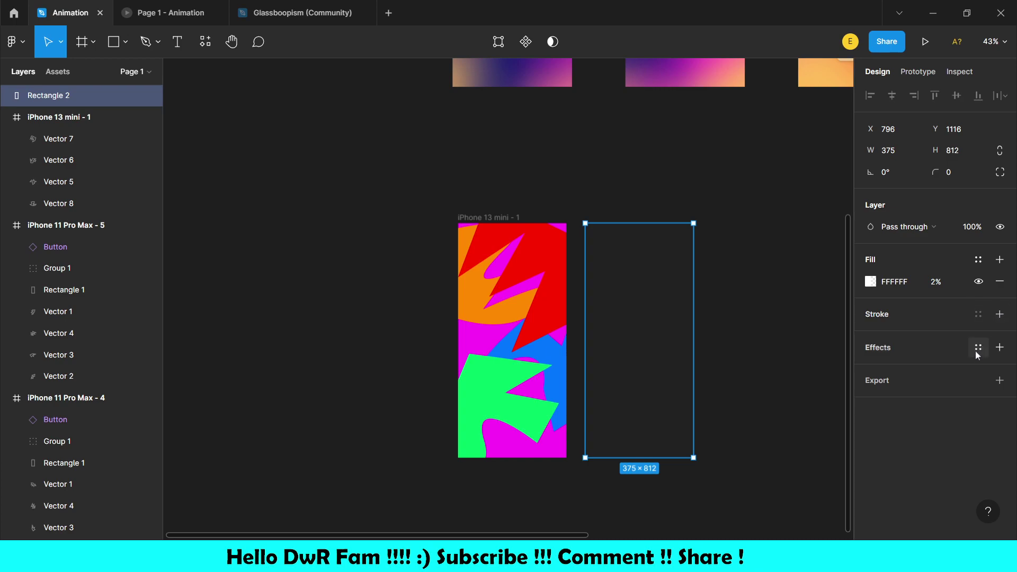
Step: Add a Background blur effect of 160 to the rectangle
left_click(999, 347)
left_click(916, 373)
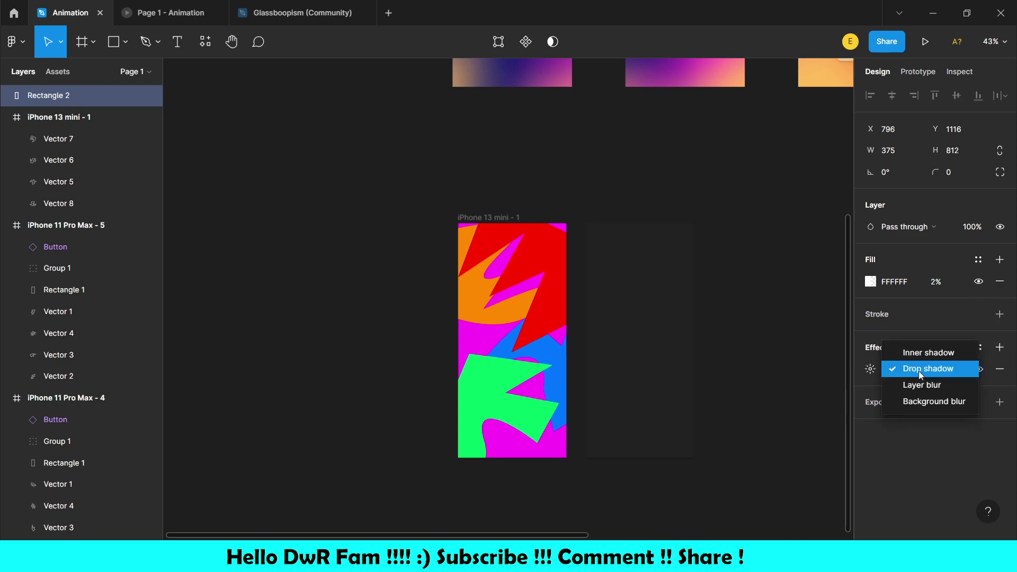
left_click(922, 404)
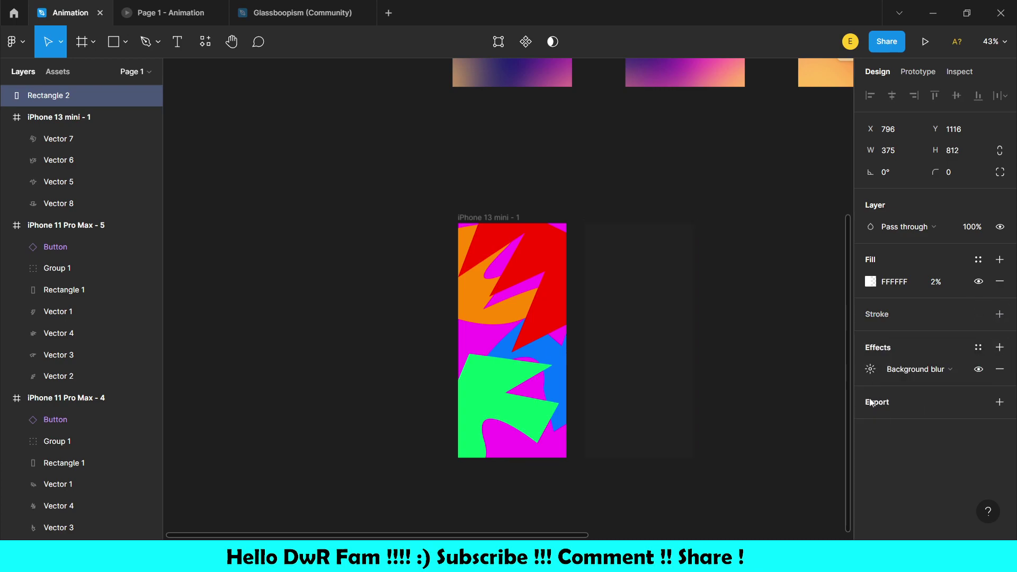
left_click(872, 370)
type("16")
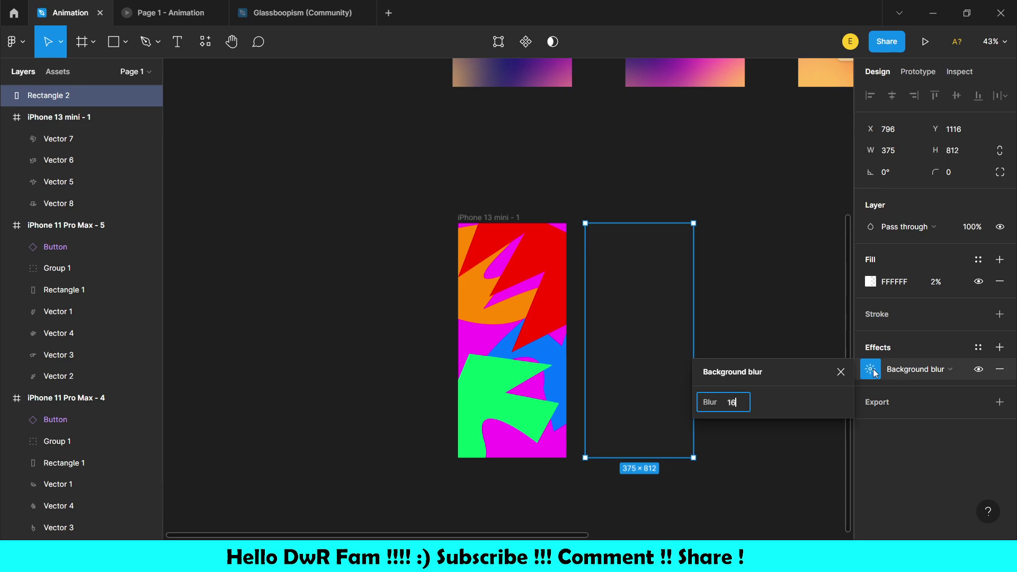
type("0")
key("Return")
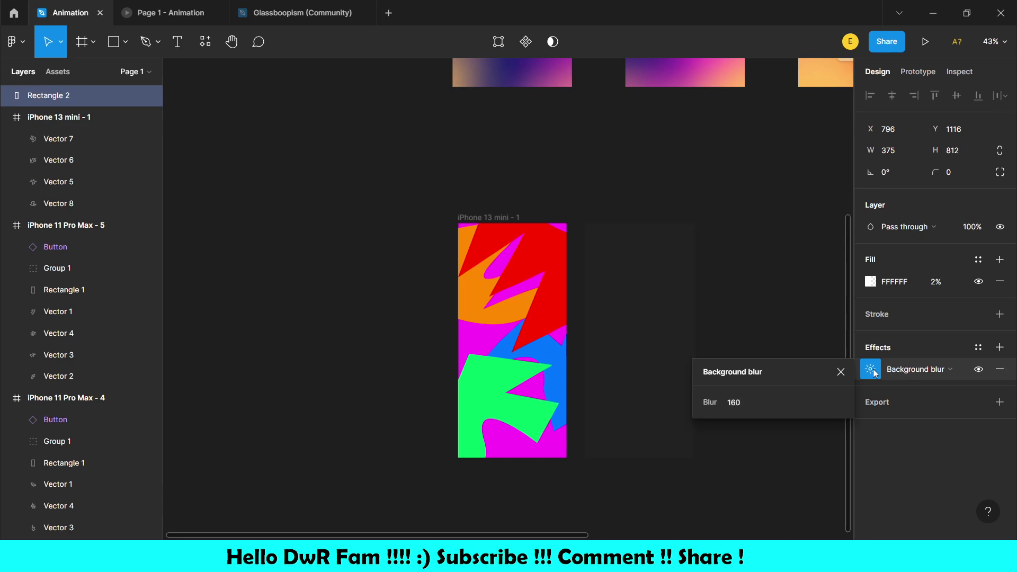
Step: Lay the blurred rectangle over the iPhone 13 mini - 1 frame, aligned left and top
mouse_move(659, 295)
left_mouse_down()
mouse_move(535, 280)
mouse_move(532, 298)
left_mouse_up()
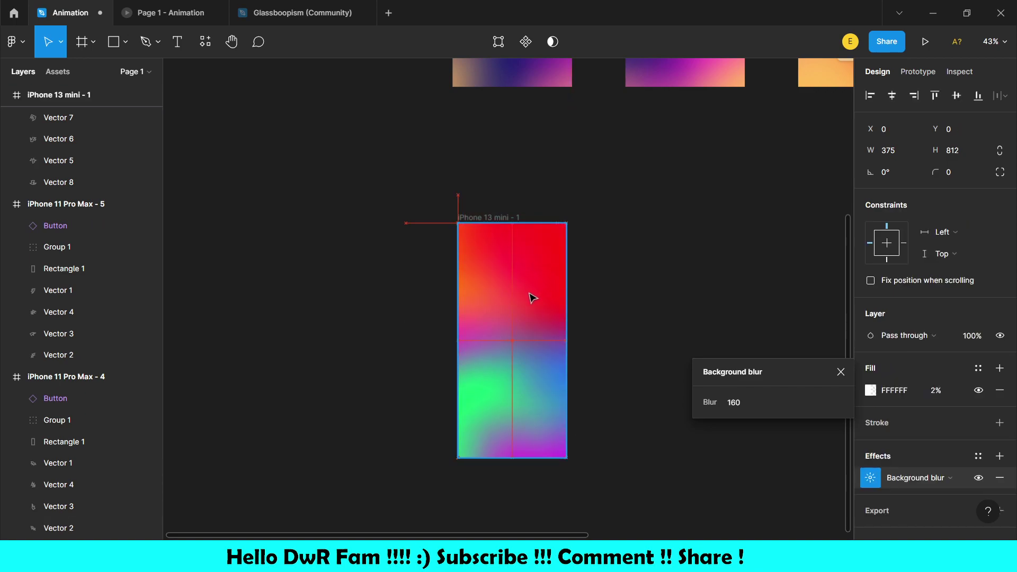
left_click_drag(532, 297, 534, 301)
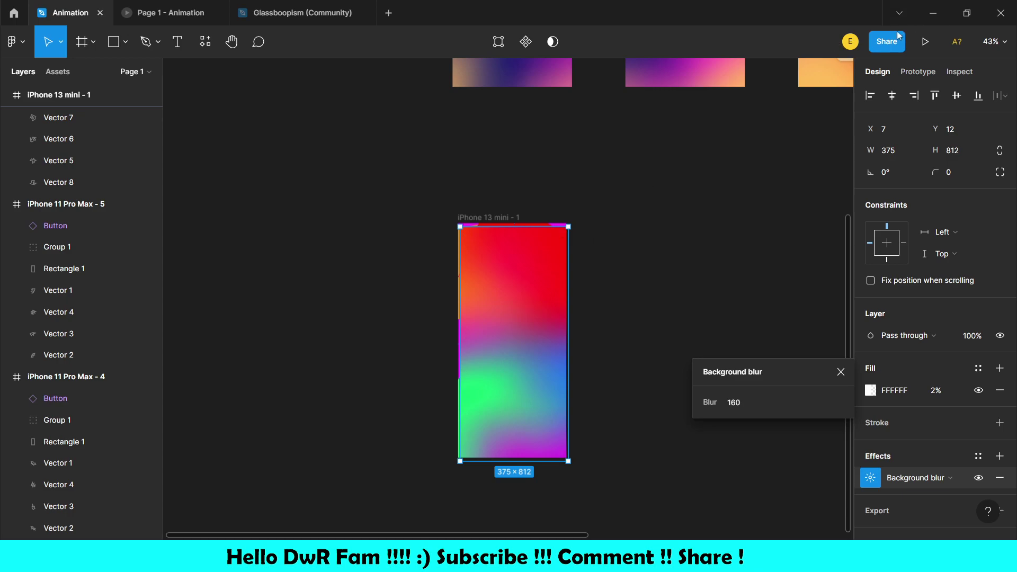
left_click(891, 97)
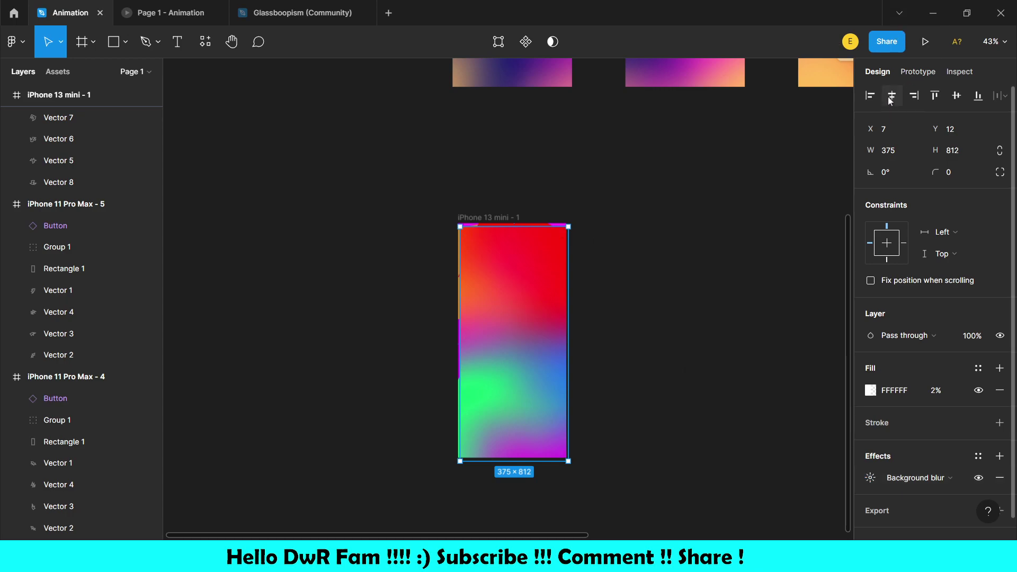
left_click(940, 100)
left_click(670, 294)
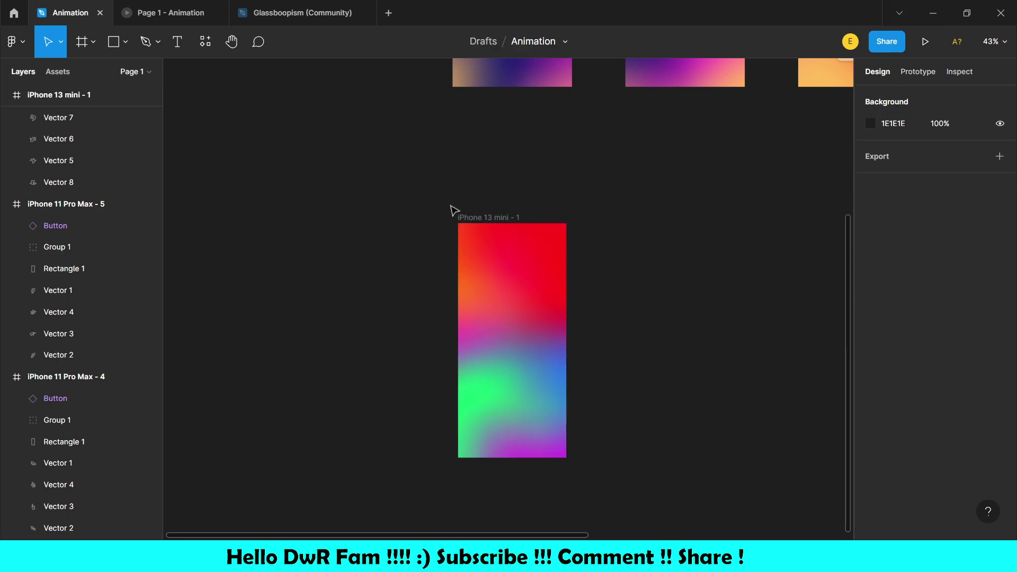
Step: Select the iPhone 13 mini - 1 frame and nudge it slightly
left_click(475, 218)
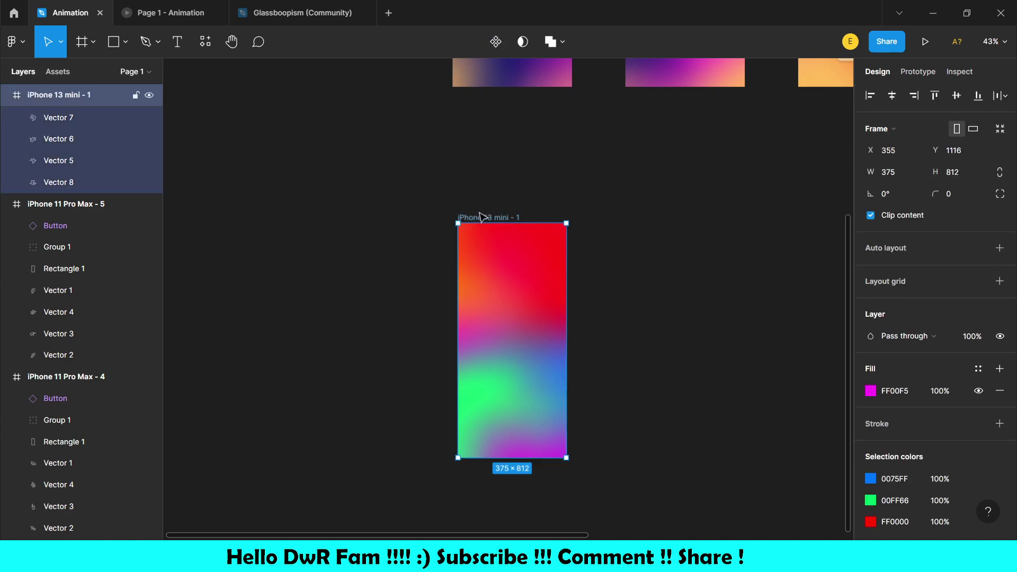
left_click_drag(465, 214, 461, 216)
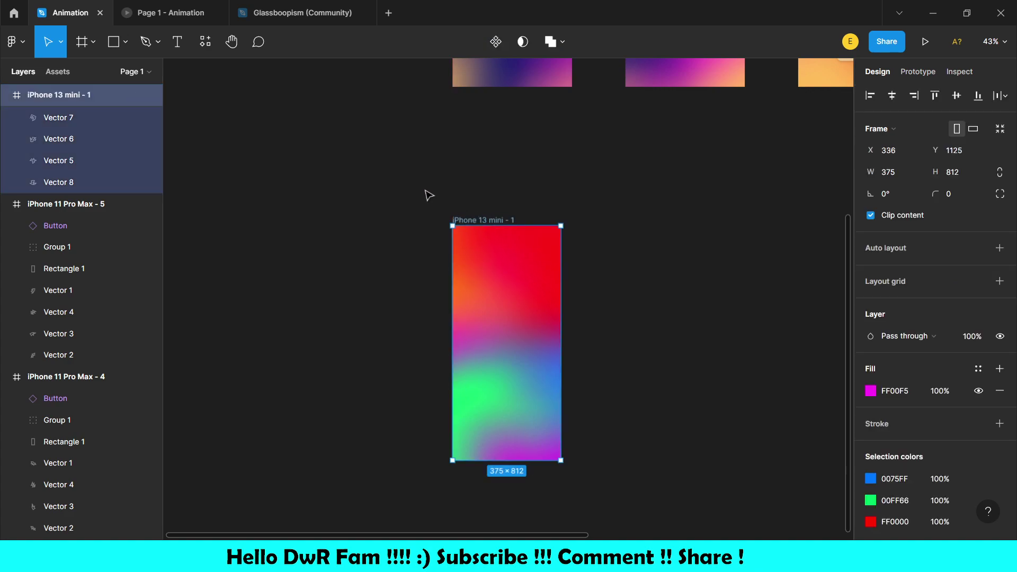
scroll(422, 208, "down", 5, "ctrl")
scroll(422, 209, "down", 3, "ctrl")
scroll(422, 208, "up", 2, "ctrl")
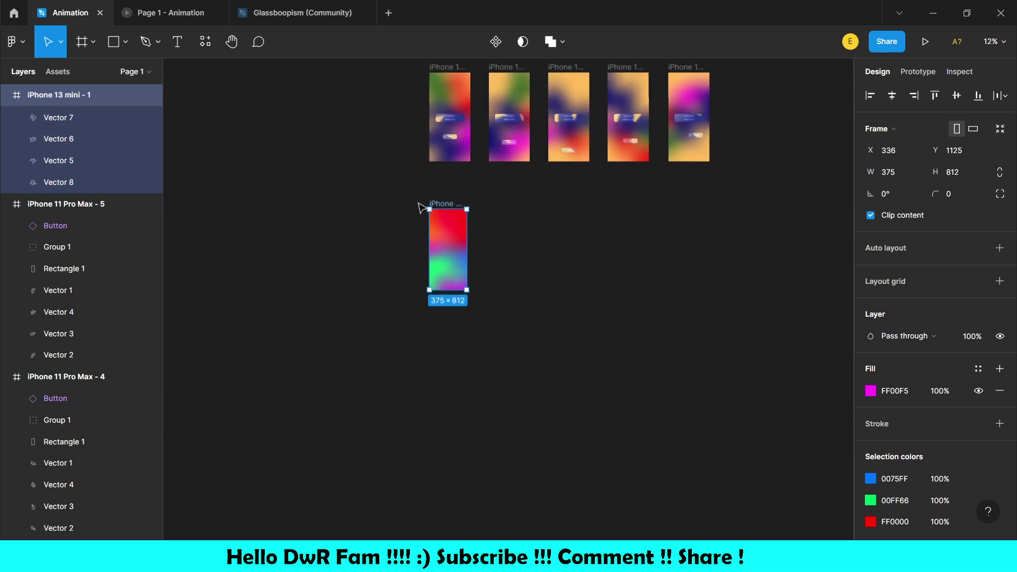
scroll(422, 208, "up", 3)
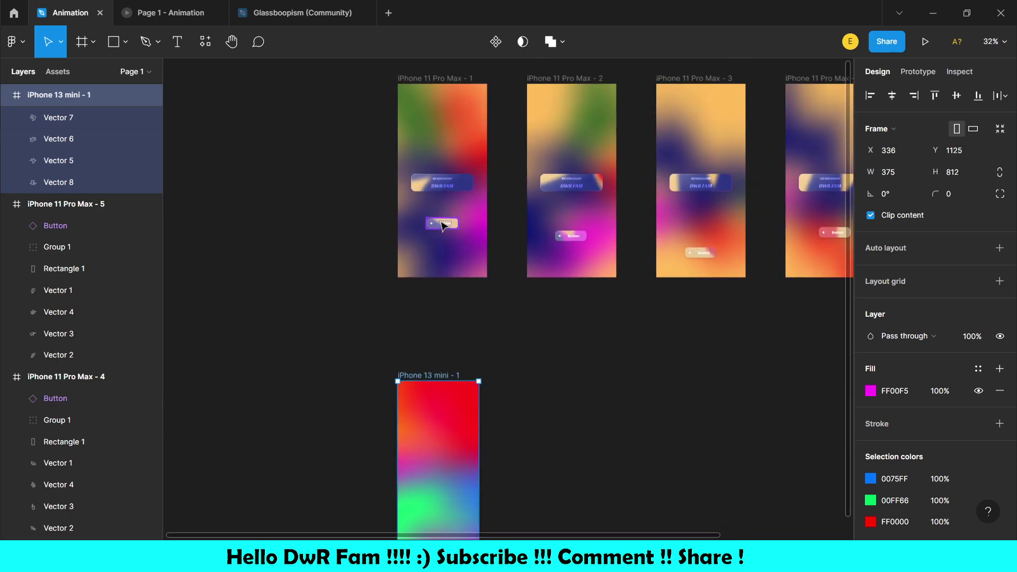
Step: Pull the MEMBERSHIP card group and Button out of iPhone 11 Pro Max - 1 into iPhone 13 mini - 1
left_click(444, 223)
left_click(444, 192, "shift")
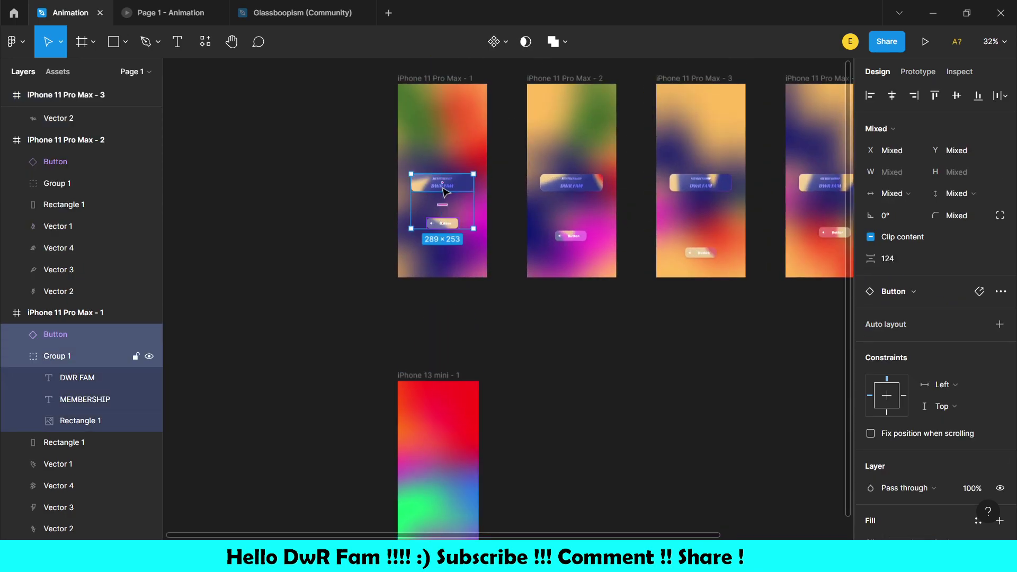
left_click(458, 192)
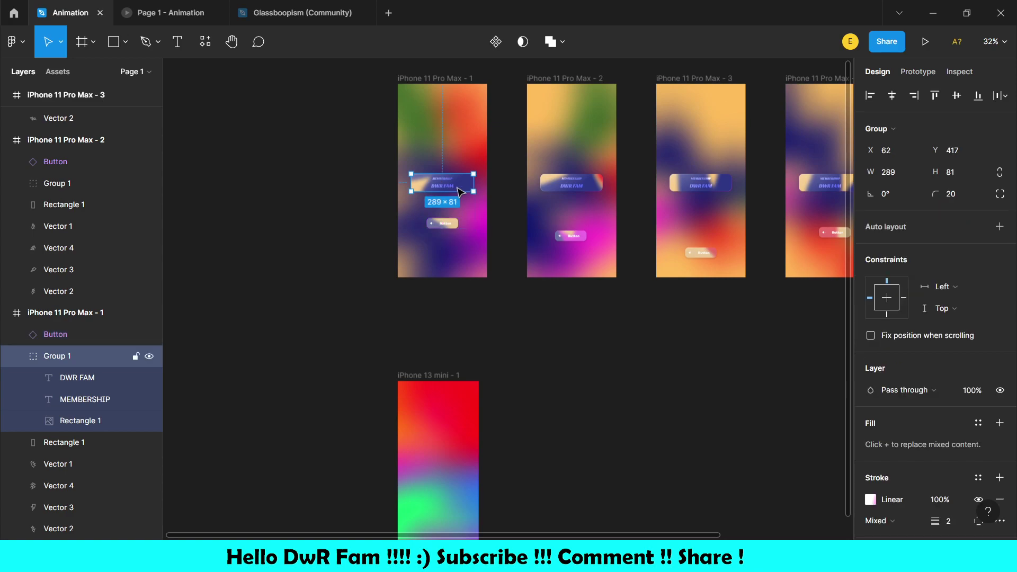
left_click_drag(458, 192, 374, 314)
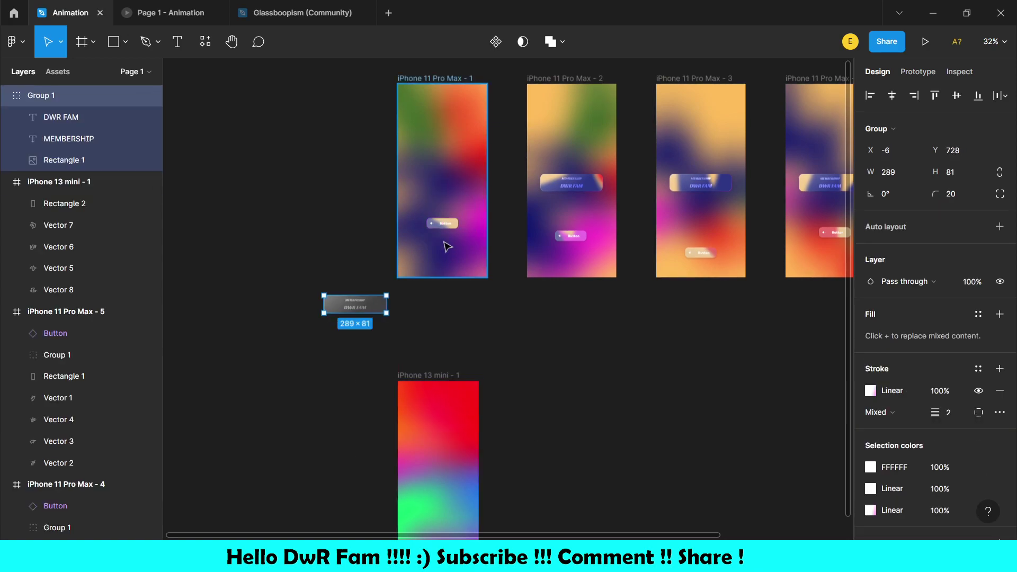
left_click_drag(444, 223, 444, 487)
scroll(444, 477, "down", 5)
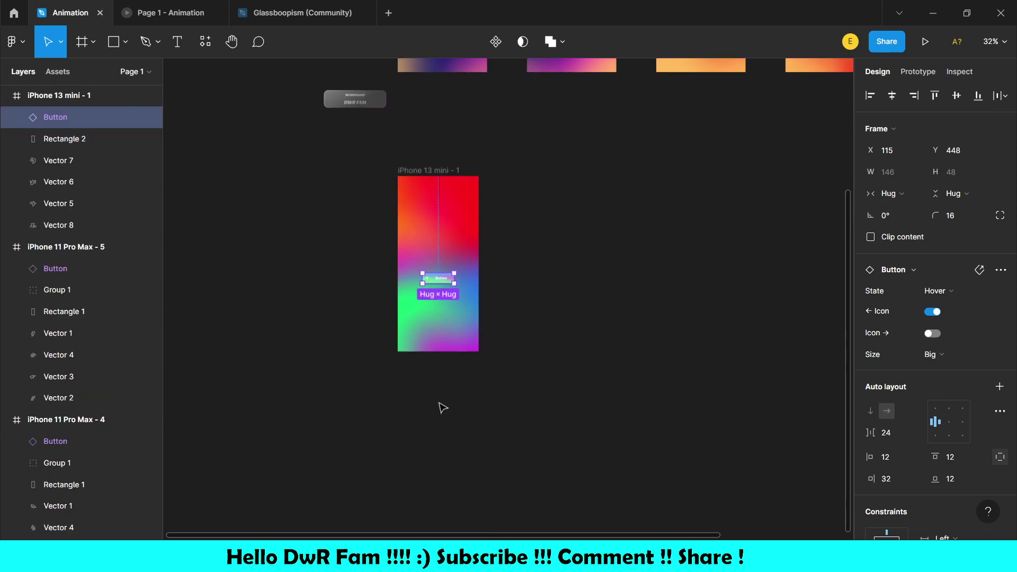
scroll(445, 360, "up", 5, "ctrl")
left_click_drag(433, 189, 445, 270)
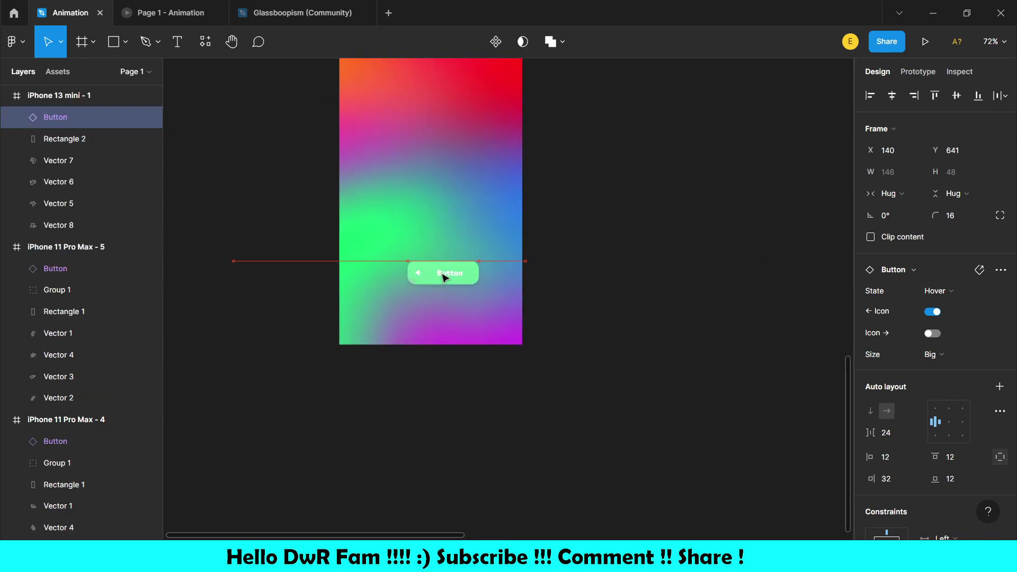
Step: Centre the MEMBERSHIP card horizontally in iPhone 13 mini - 1, with the Button just beneath
scroll(445, 270, "down", 3, "ctrl")
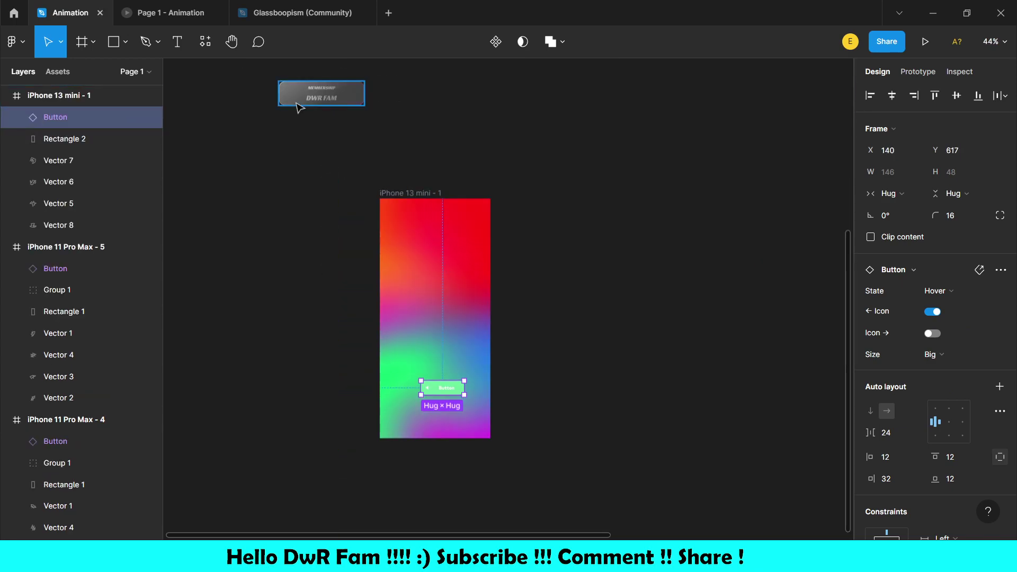
mouse_move(313, 95)
left_mouse_down()
mouse_move(431, 341)
mouse_move(412, 337)
left_mouse_up()
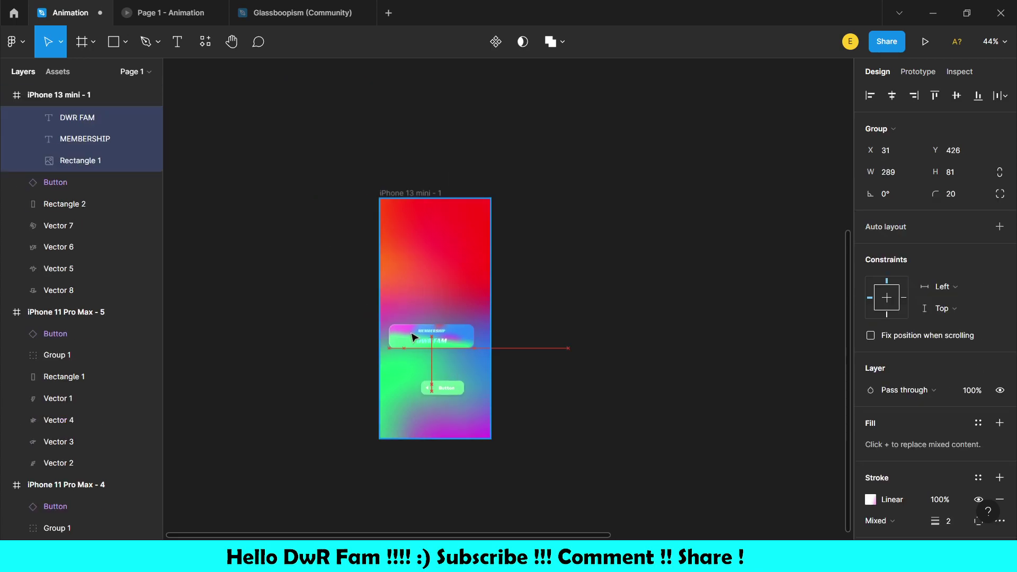
scroll(443, 345, "up", 2)
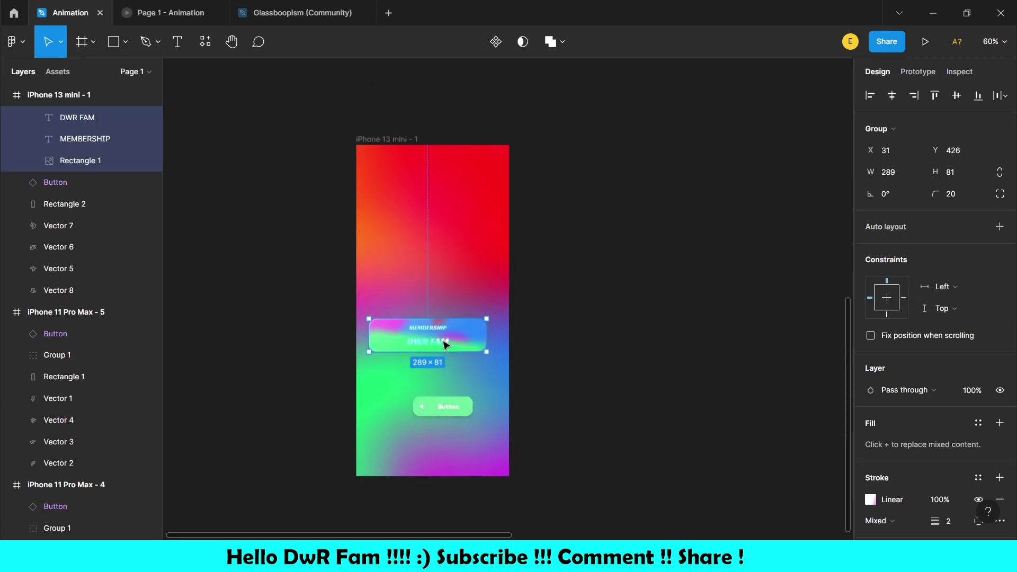
left_click_drag(426, 341, 443, 337)
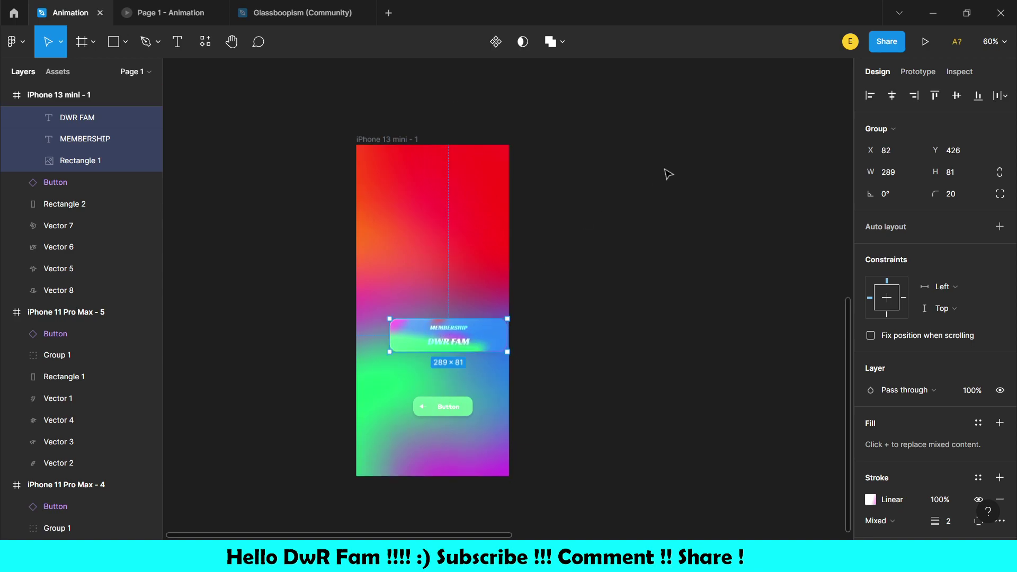
left_click(891, 95)
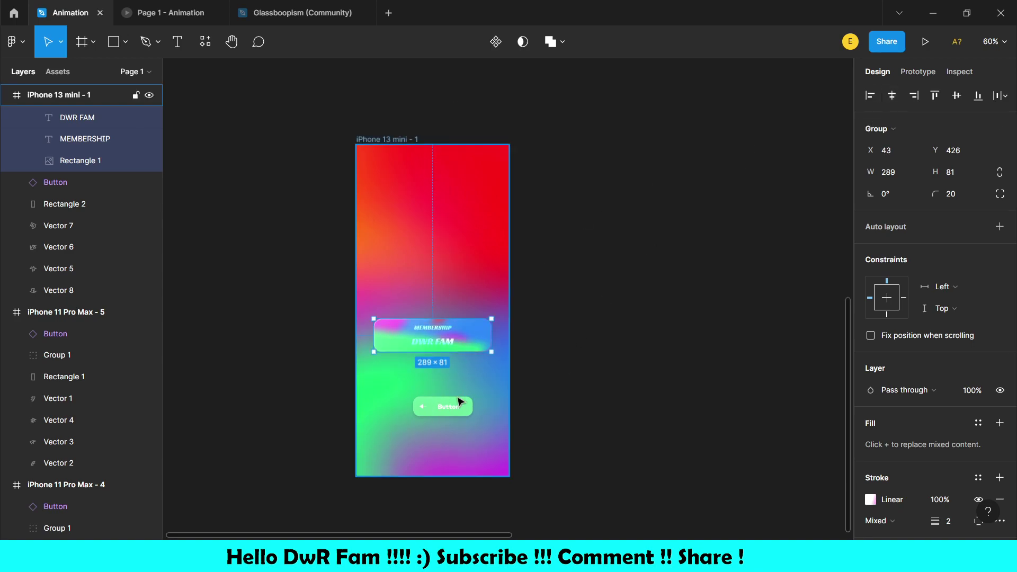
left_click_drag(455, 403, 441, 395)
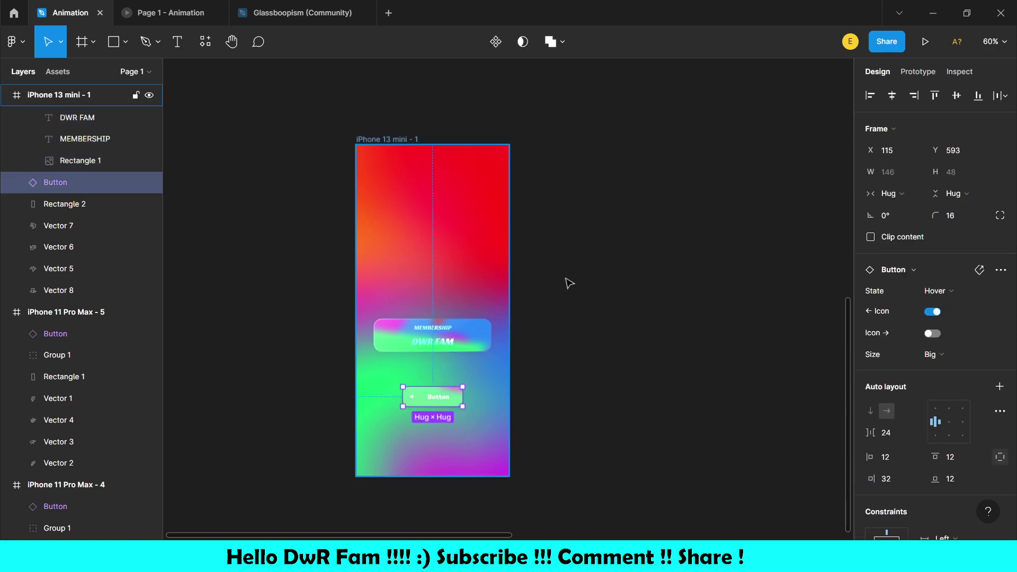
scroll(570, 274, "down", 3)
Step: Duplicate iPhone 13 mini - 1 with Ctrl+D through iPhone 13 mini - 6, spaced in a row
left_click(510, 197)
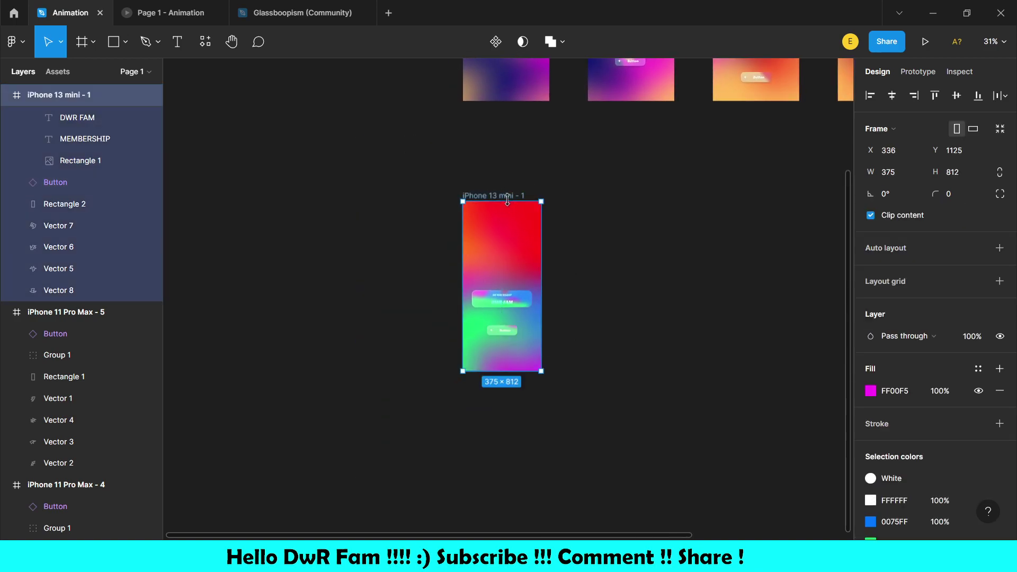
key("ctrl+d")
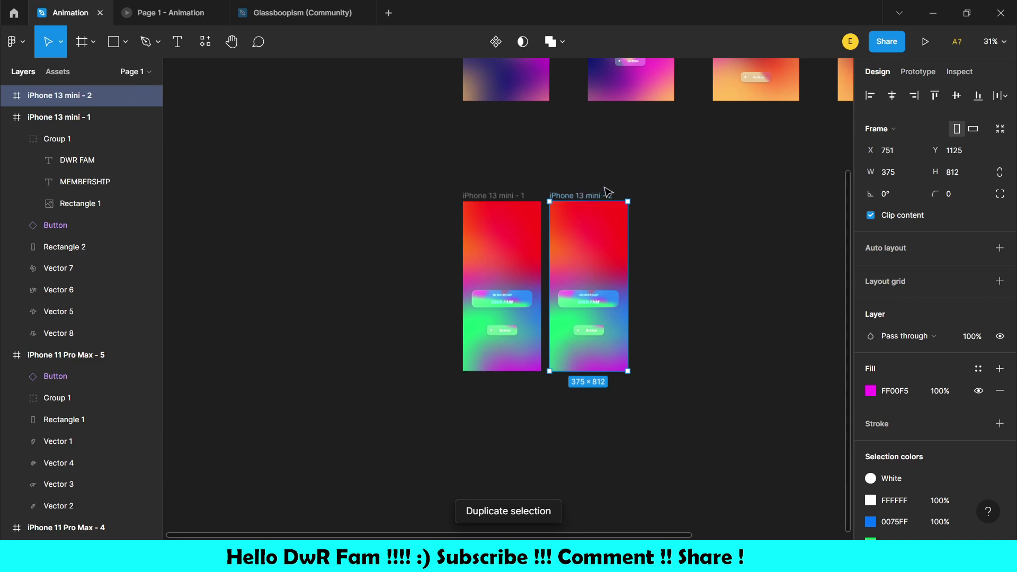
left_click_drag(582, 196, 616, 196)
key("ctrl+d")
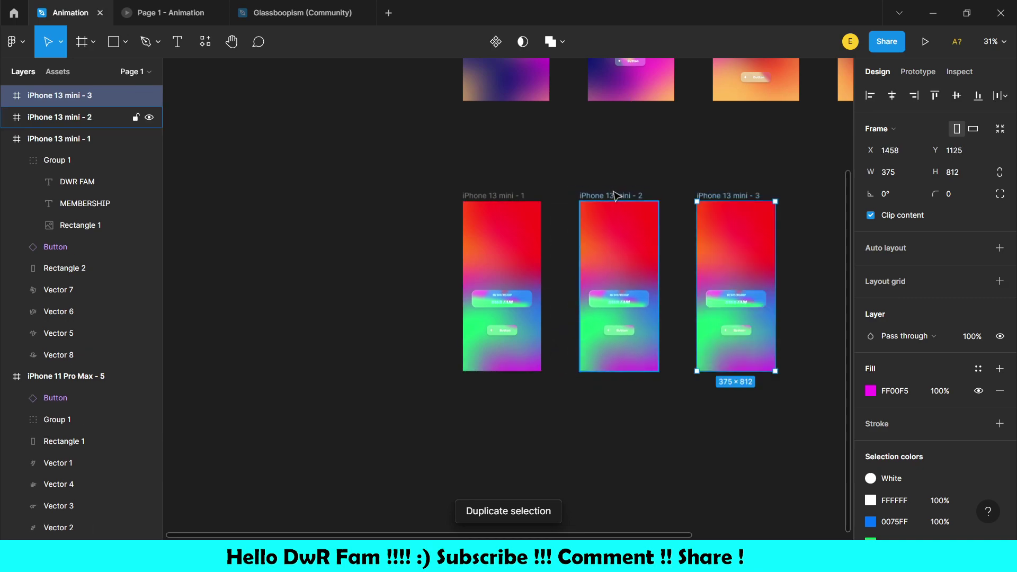
key("ctrl+d")
key("ctrl+d")
key("ctrl+d")
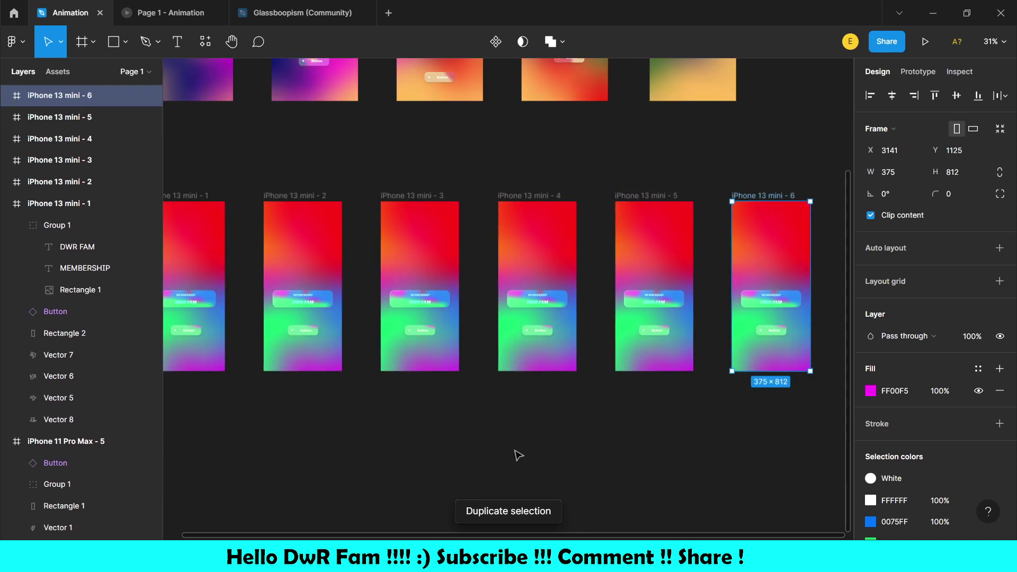
left_click(518, 455)
scroll(519, 455, "down", 1, "ctrl")
scroll(519, 455, "left", 2)
left_click(328, 231)
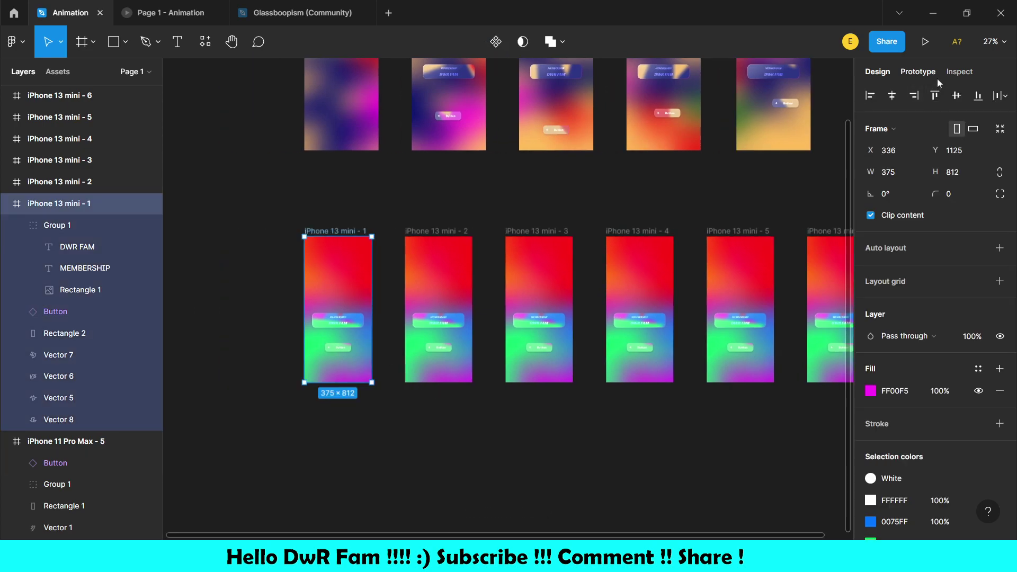
Step: Group Vectors 5–8 in frame 2 and rotate the group to about -21 degrees
left_click(435, 242)
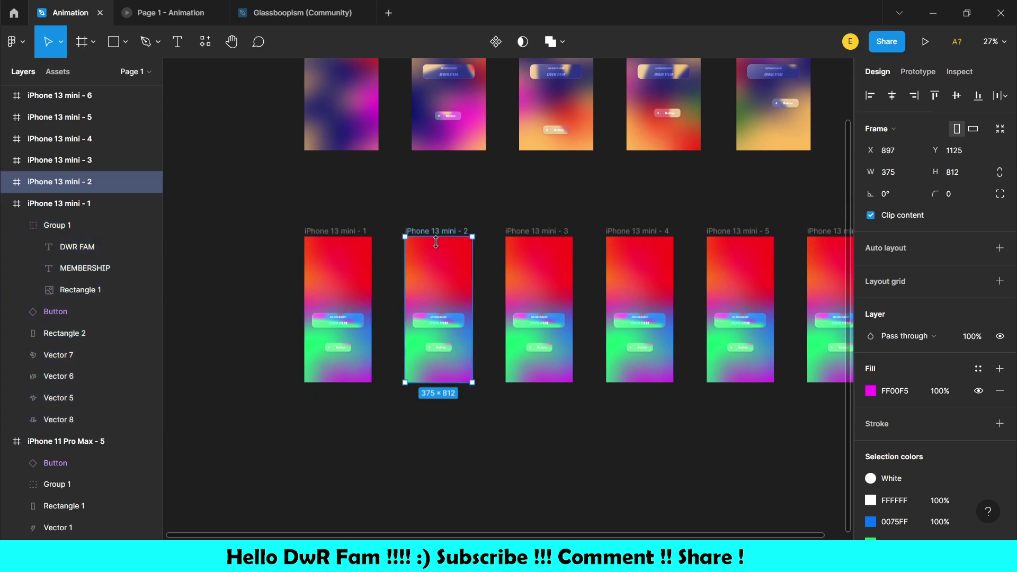
left_click(6, 182)
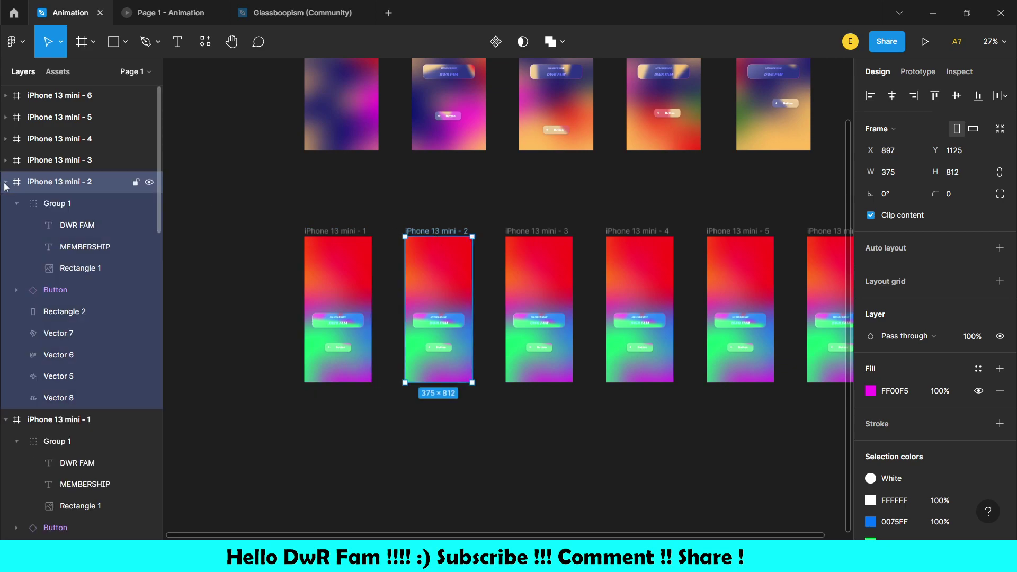
left_click(80, 332)
left_click(81, 395, "shift")
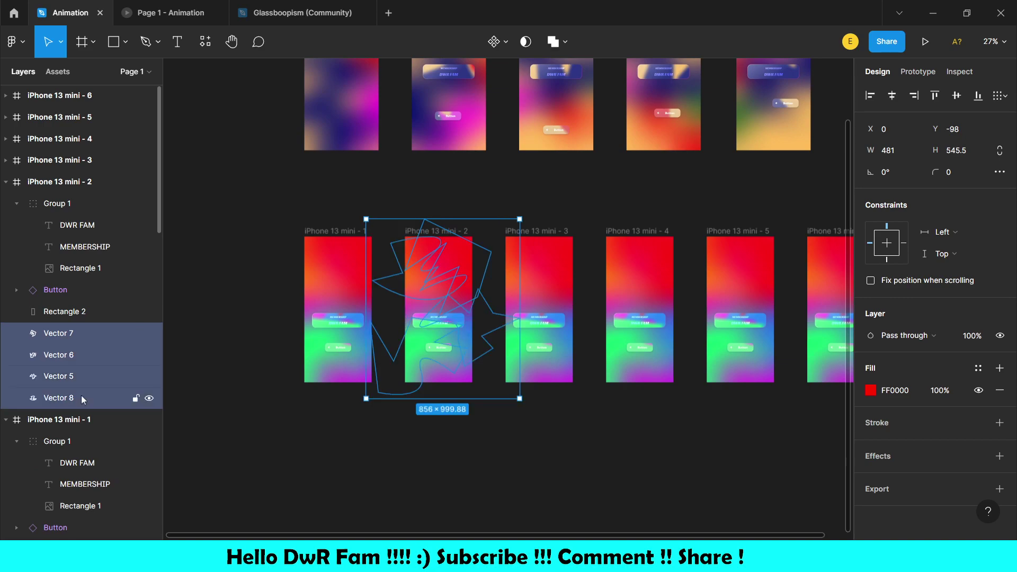
key("ctrl+g")
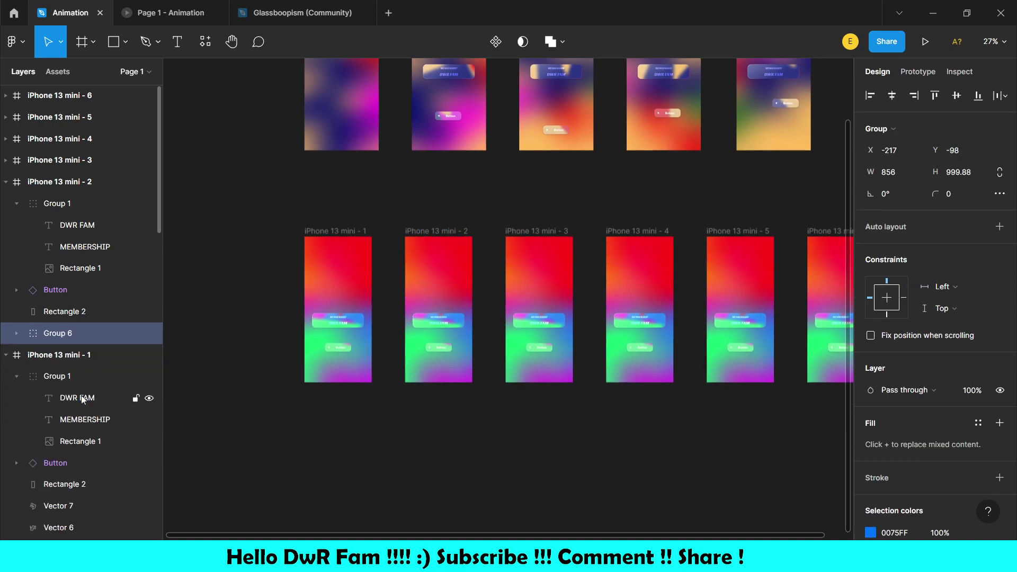
left_click(120, 338)
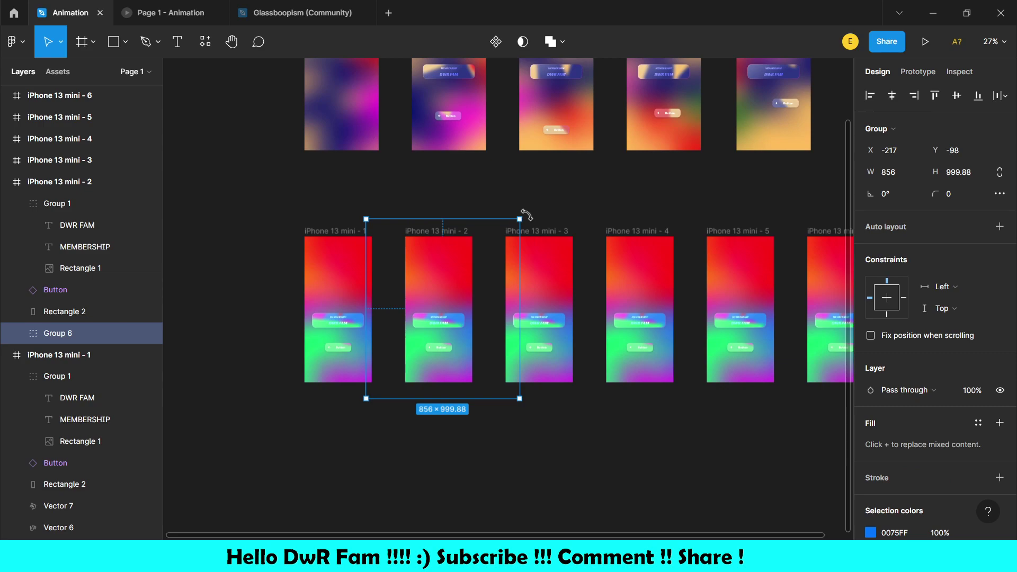
left_click_drag(535, 221, 552, 256)
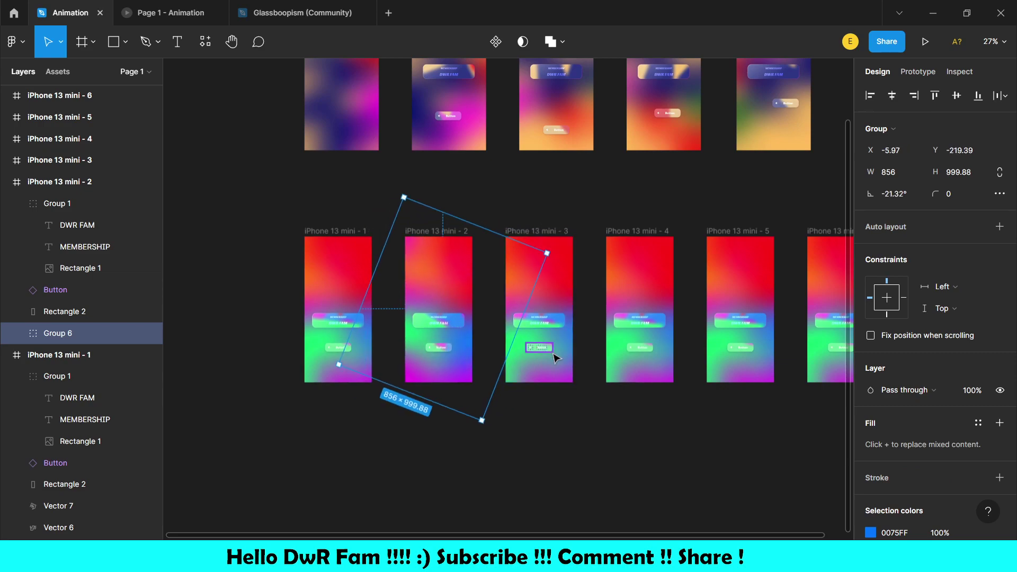
key("Escape")
Step: Group frame 3's four vectors and rotate the group to about -63 degrees
left_click(551, 231)
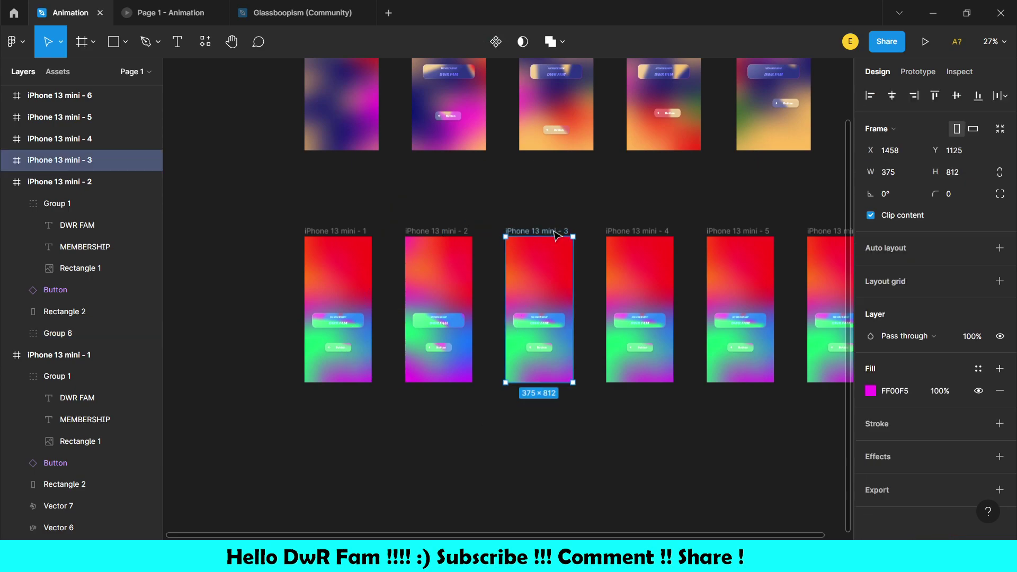
left_click(6, 160)
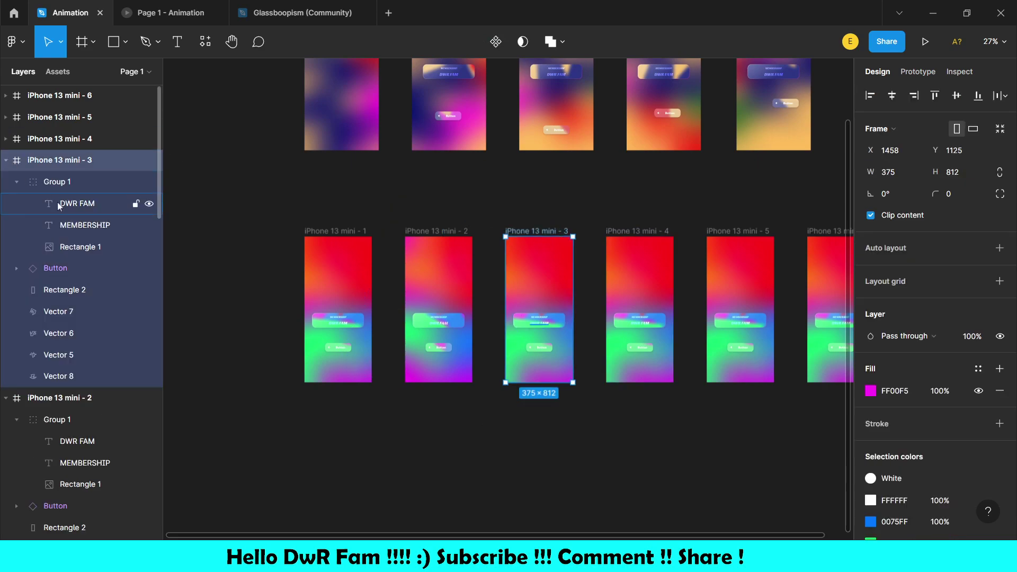
left_click(56, 312)
left_click(76, 377, "shift")
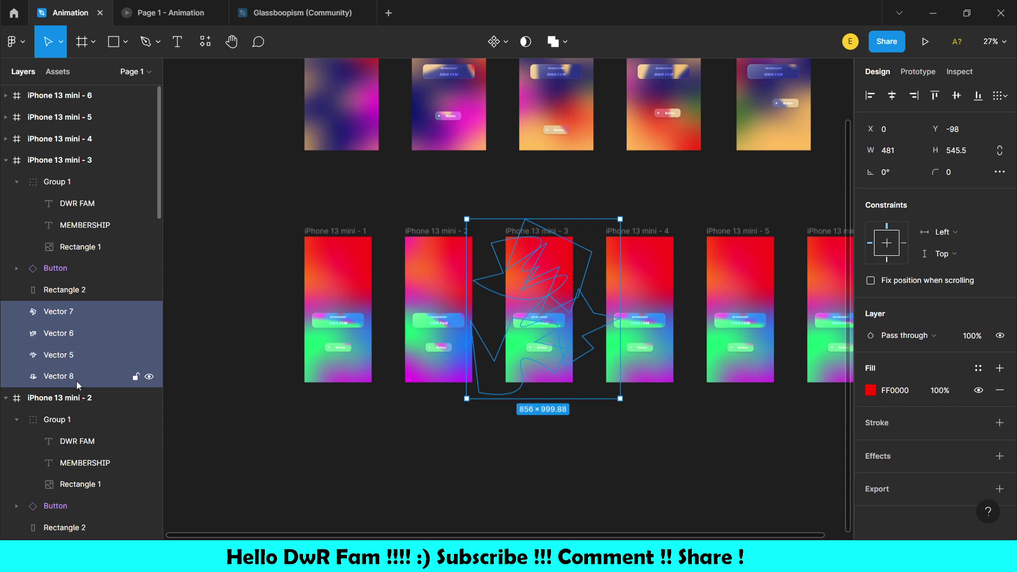
key("ctrl+g")
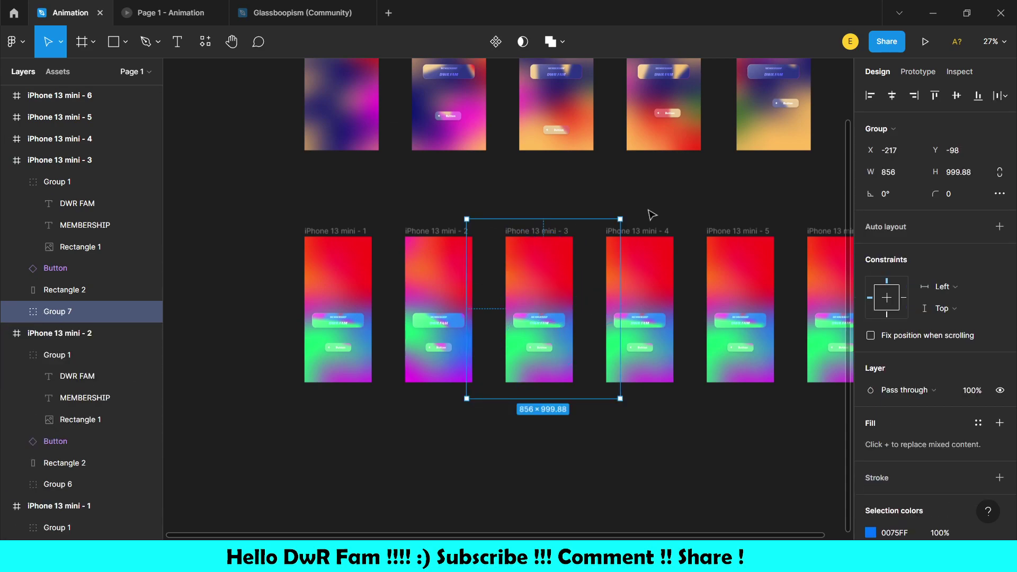
left_click_drag(625, 212, 666, 339)
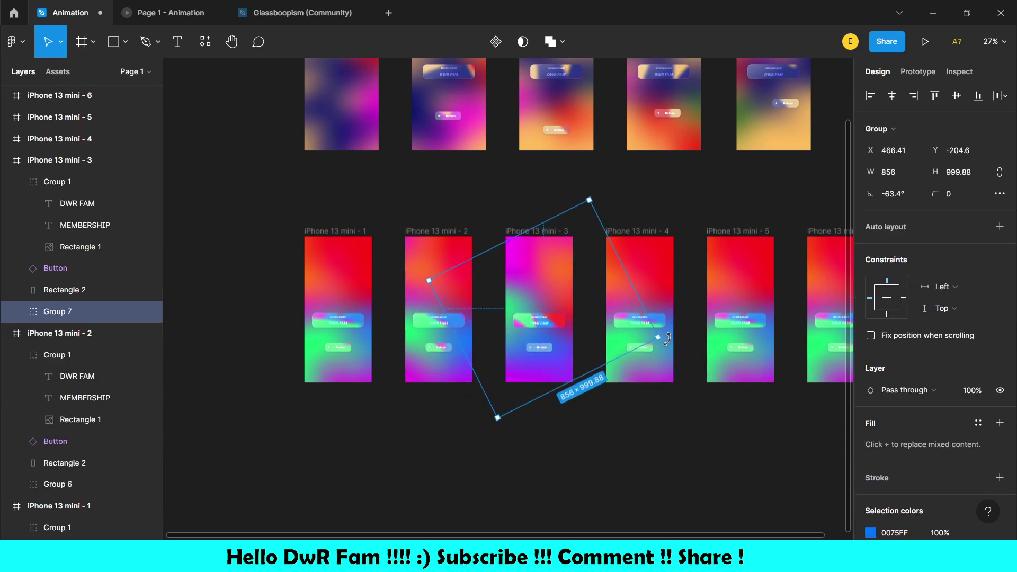
left_click(645, 474)
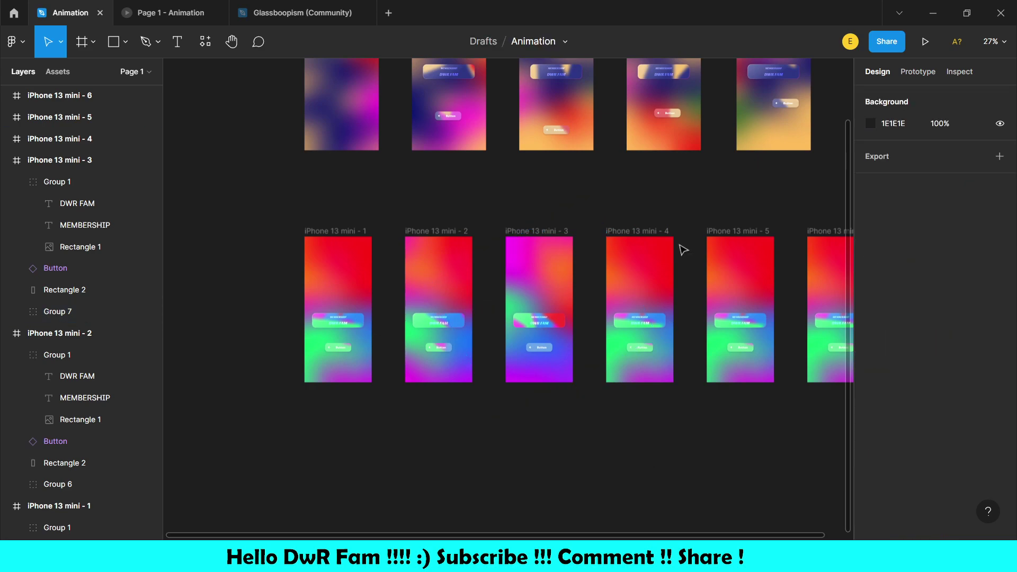
Step: Rotate Vectors 5–8 in frame 4 to reshuffle its gradient
left_click(665, 232)
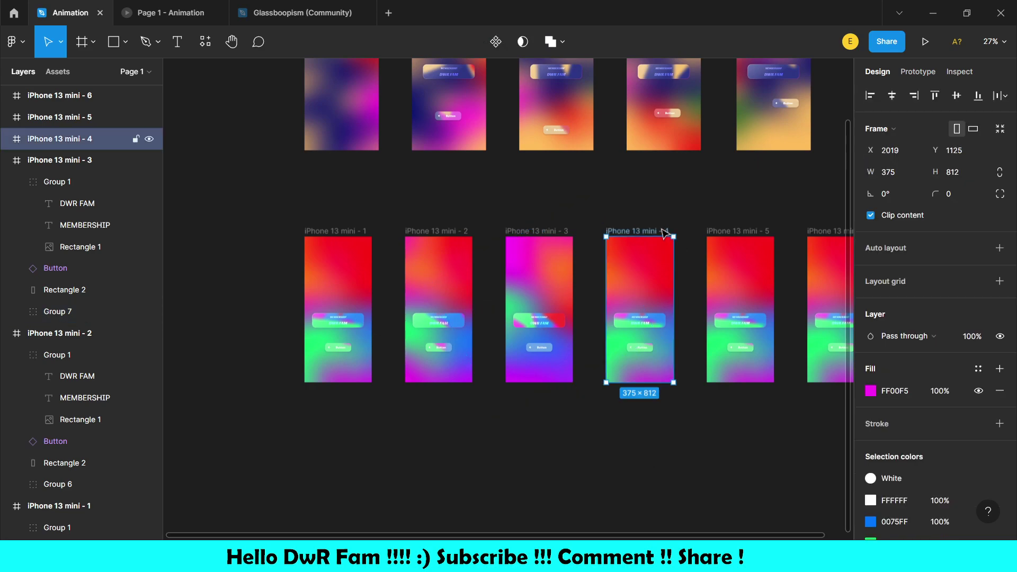
left_click(6, 140)
left_click(72, 290)
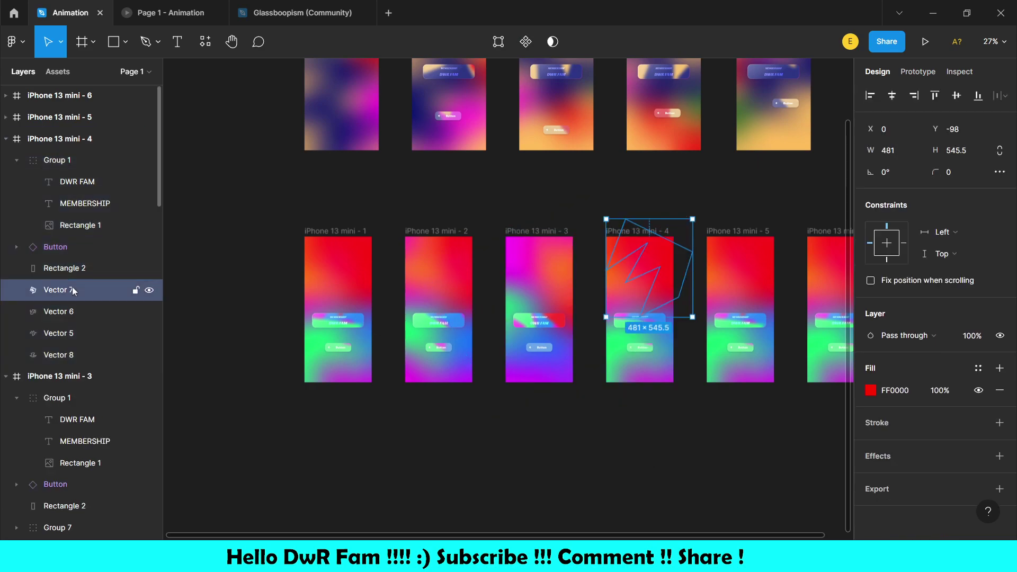
left_click(74, 354, "shift")
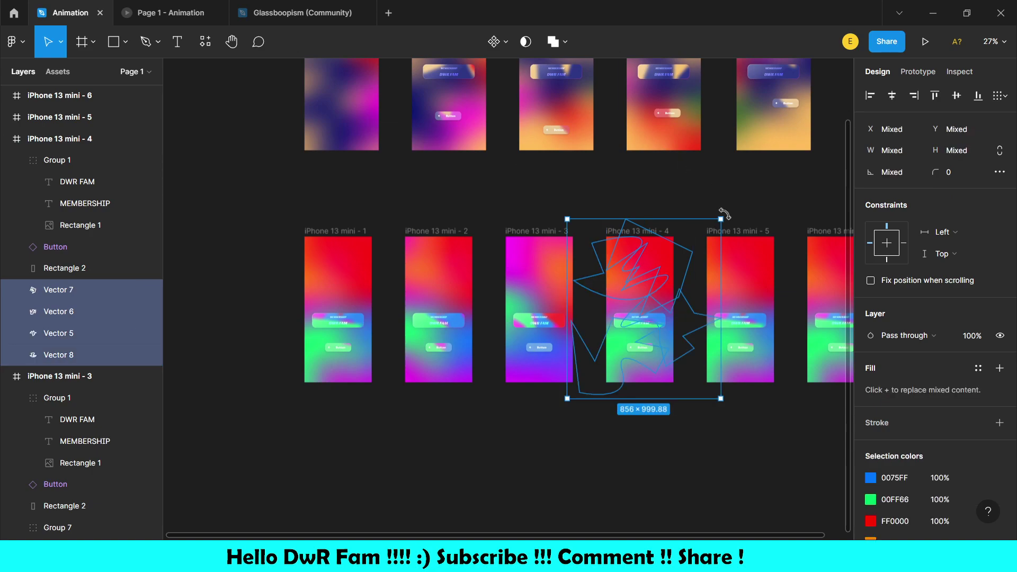
left_click_drag(725, 214, 695, 365)
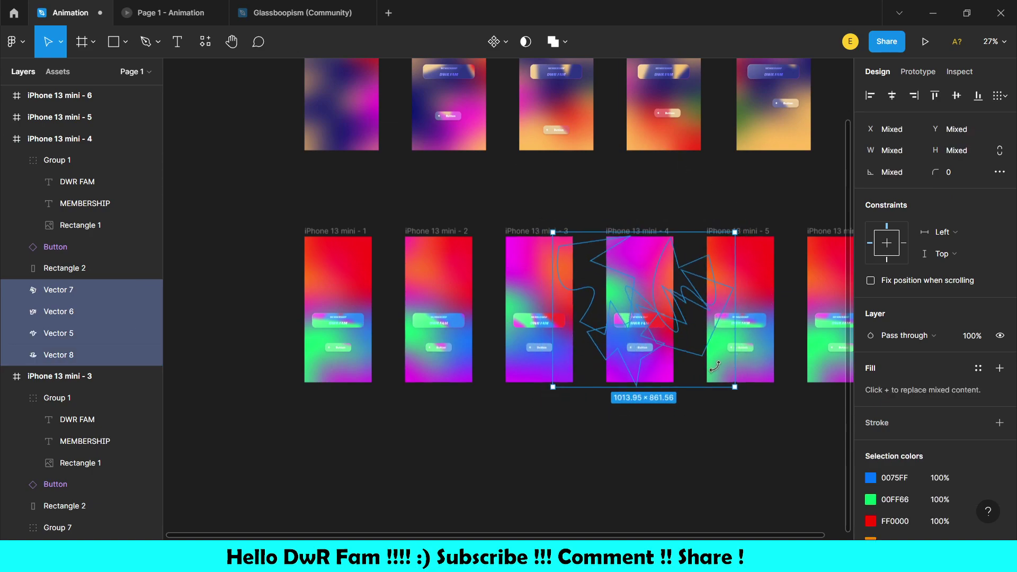
Step: Rotate the background vectors in frame 5 to change its gradient
left_click(764, 232)
scroll(764, 233, "right", 3)
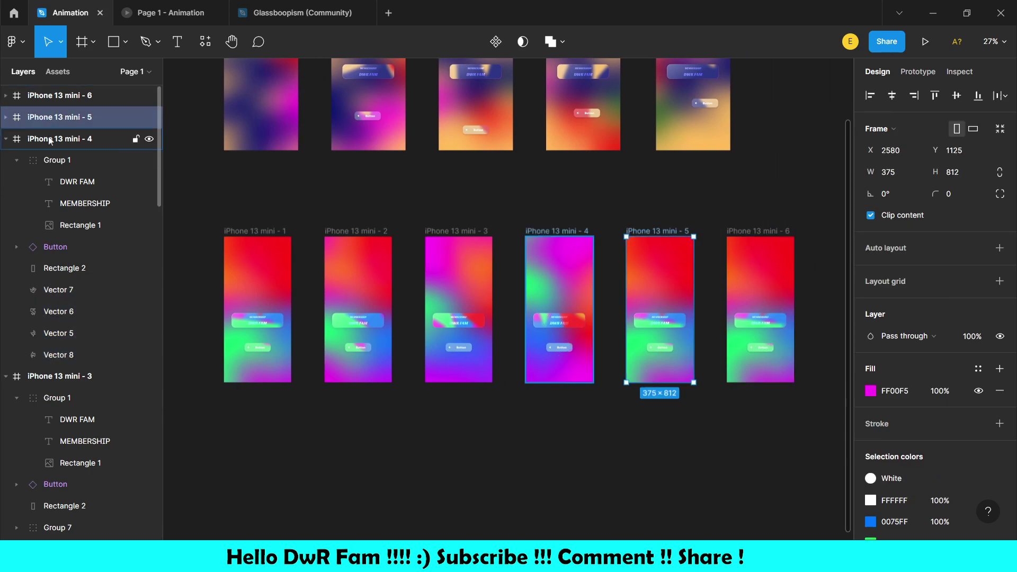
left_click(5, 117)
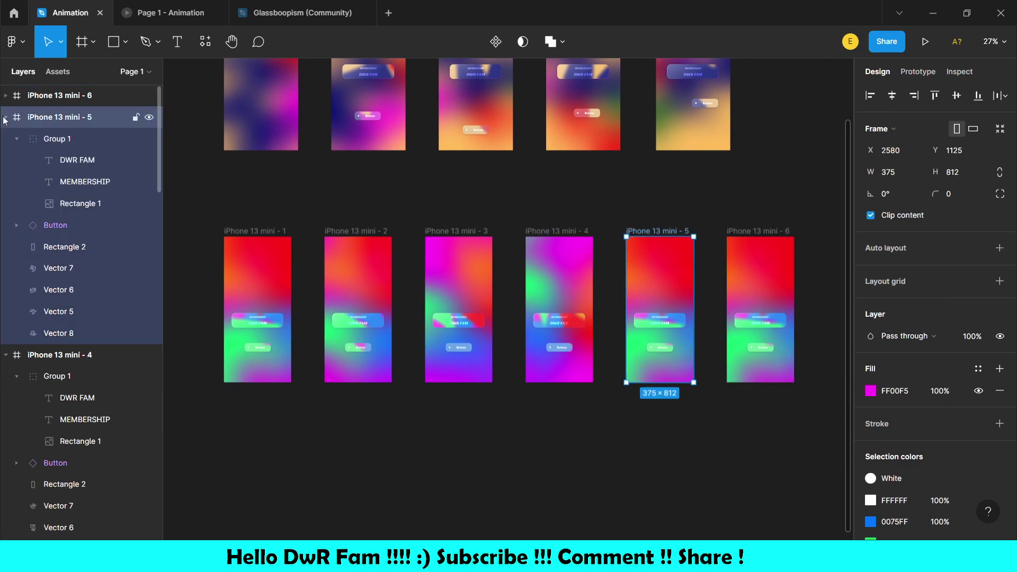
left_click(73, 270)
left_click(81, 334, "shift")
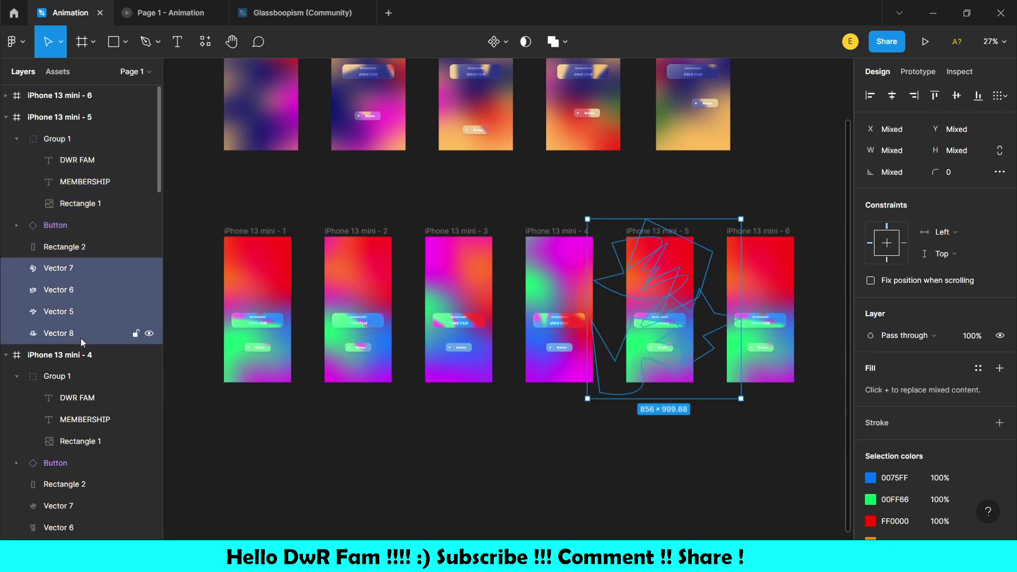
mouse_move(747, 218)
left_mouse_down()
mouse_move(734, 475)
mouse_move(703, 483)
left_mouse_up()
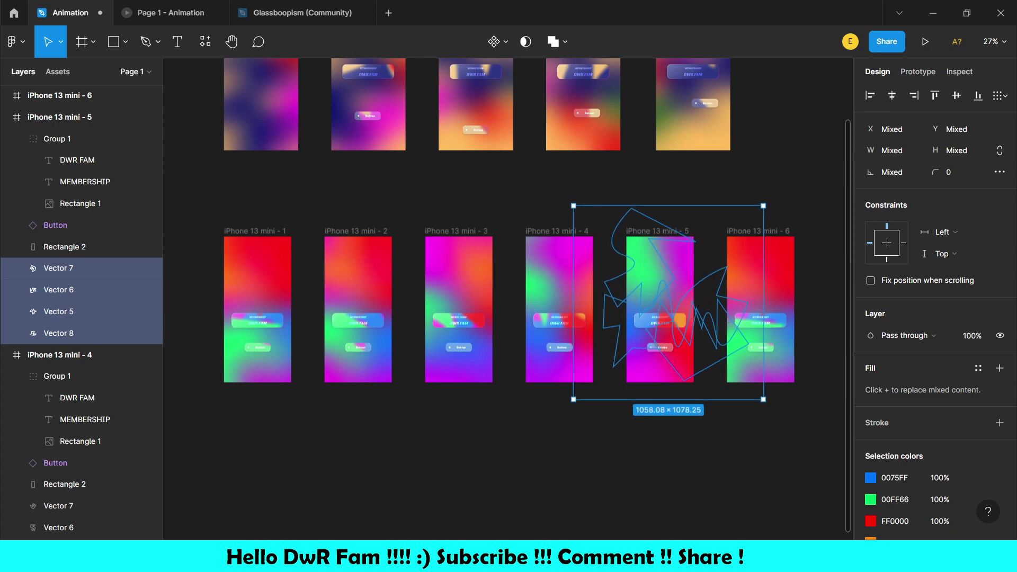
left_click(786, 478)
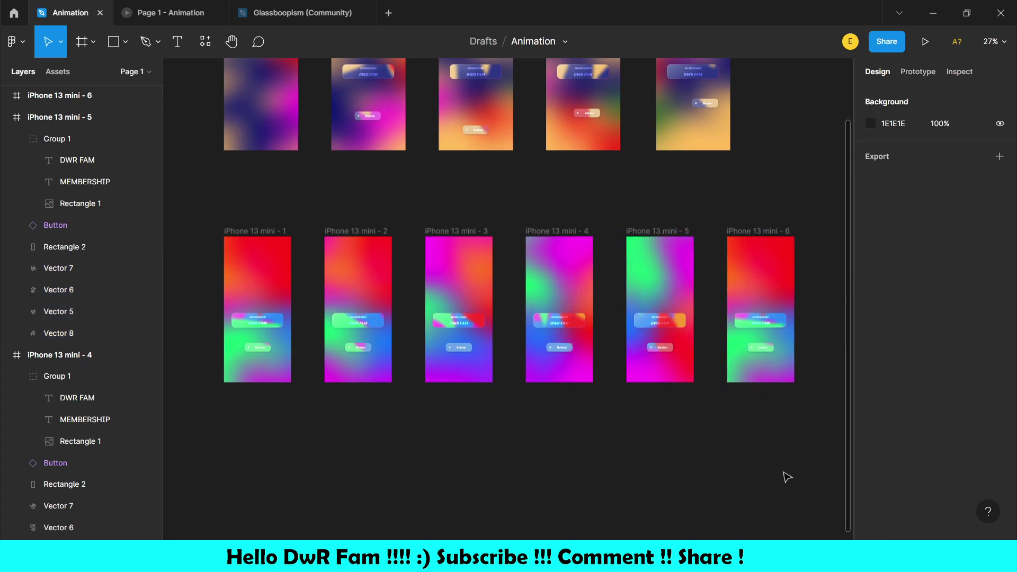
Step: Rotate the background vectors in frame 6 to change its gradient
left_click(774, 231)
left_click(5, 95)
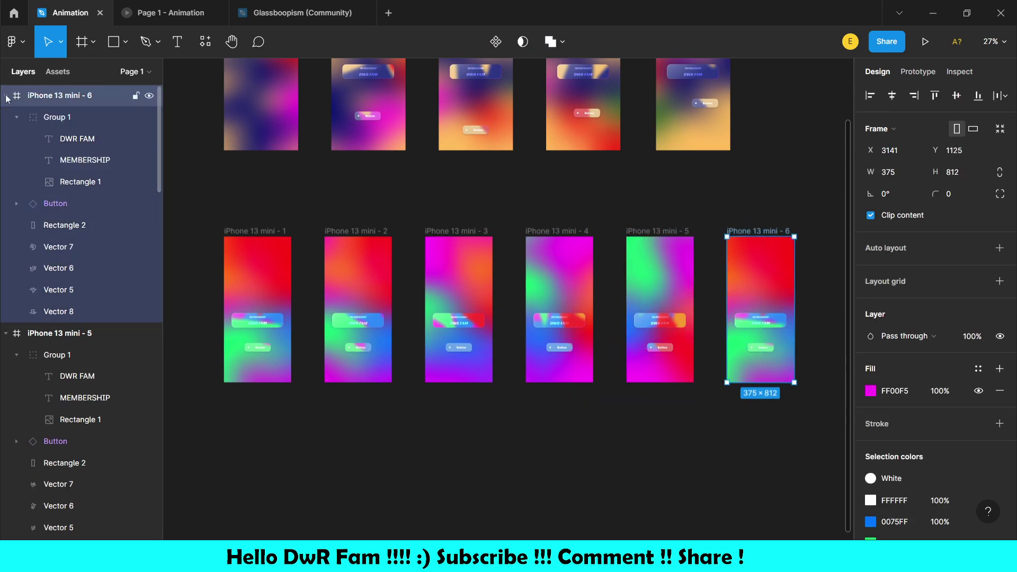
left_click(71, 249)
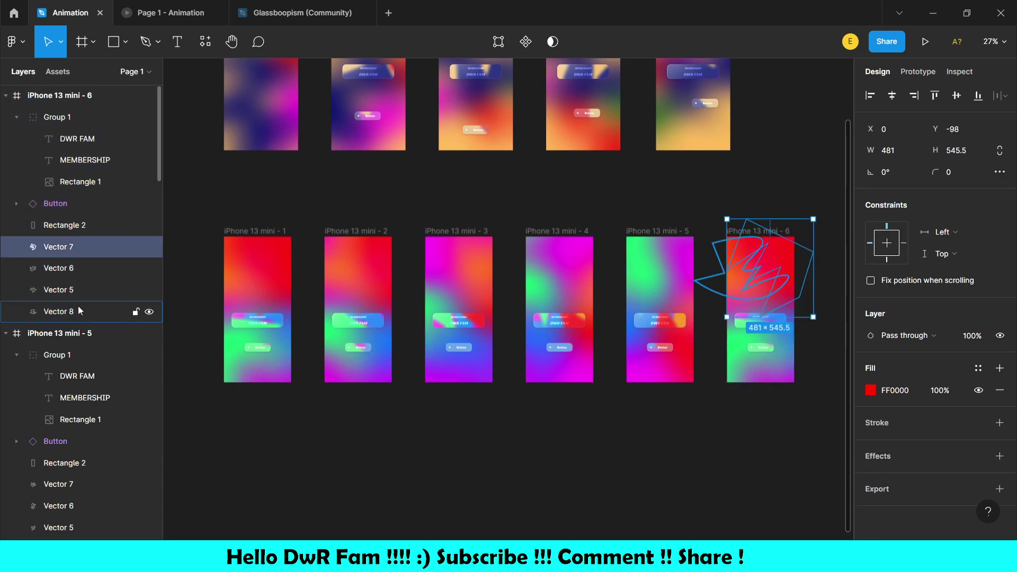
left_click(58, 312, "shift")
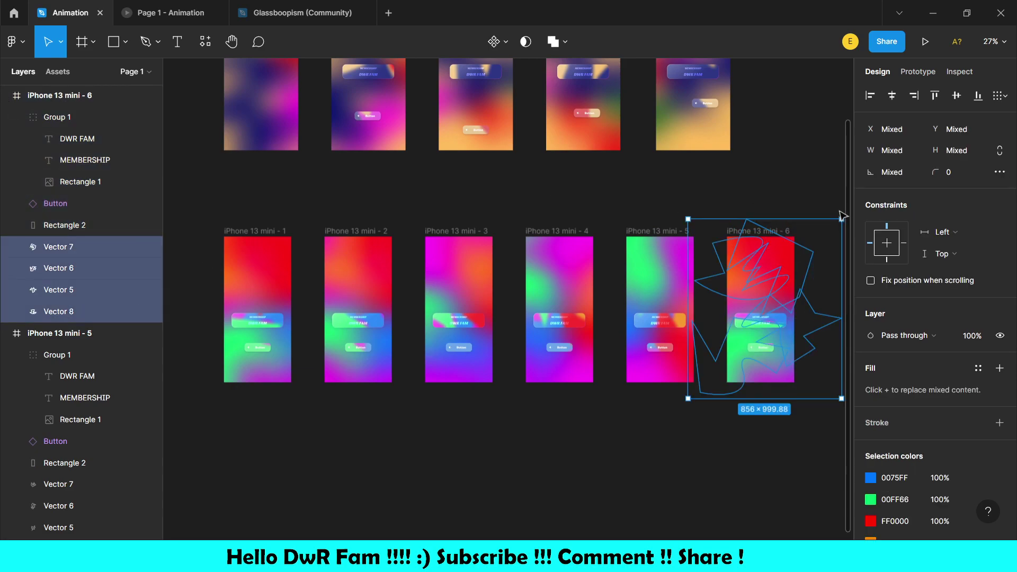
mouse_move(841, 213)
left_mouse_down()
mouse_move(762, 188)
mouse_move(655, 534)
left_mouse_up()
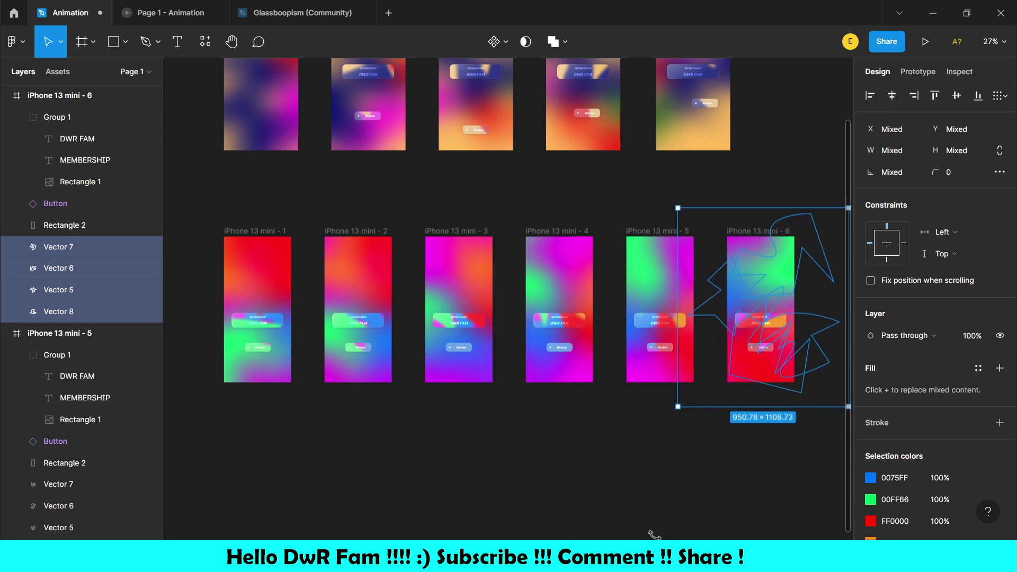
left_click(613, 503)
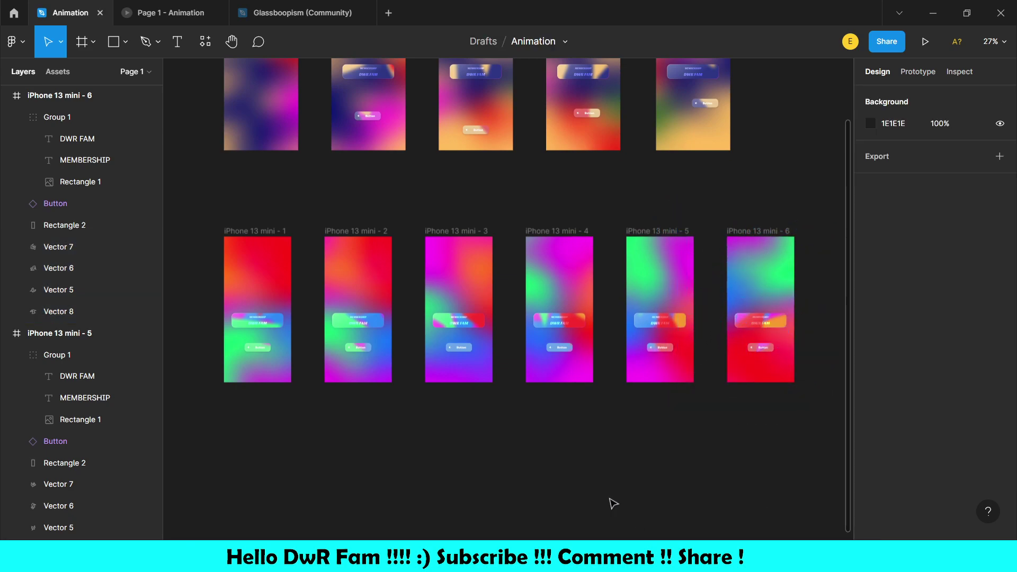
Step: Move frame 1's button to the left edge and frame 2's button slightly higher
left_click(364, 347)
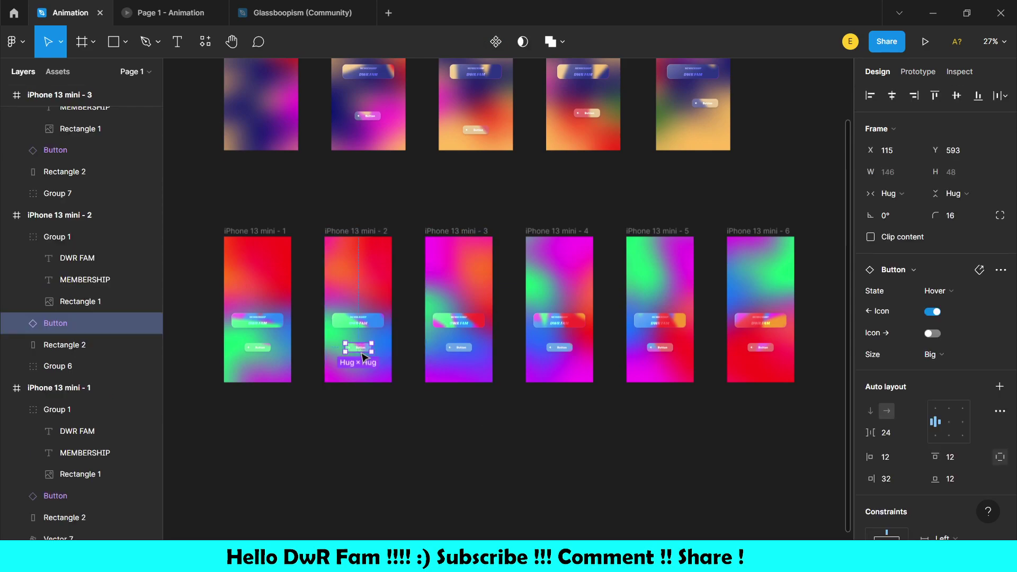
scroll(371, 349, "up", 5, "ctrl")
left_click_drag(377, 347, 377, 327)
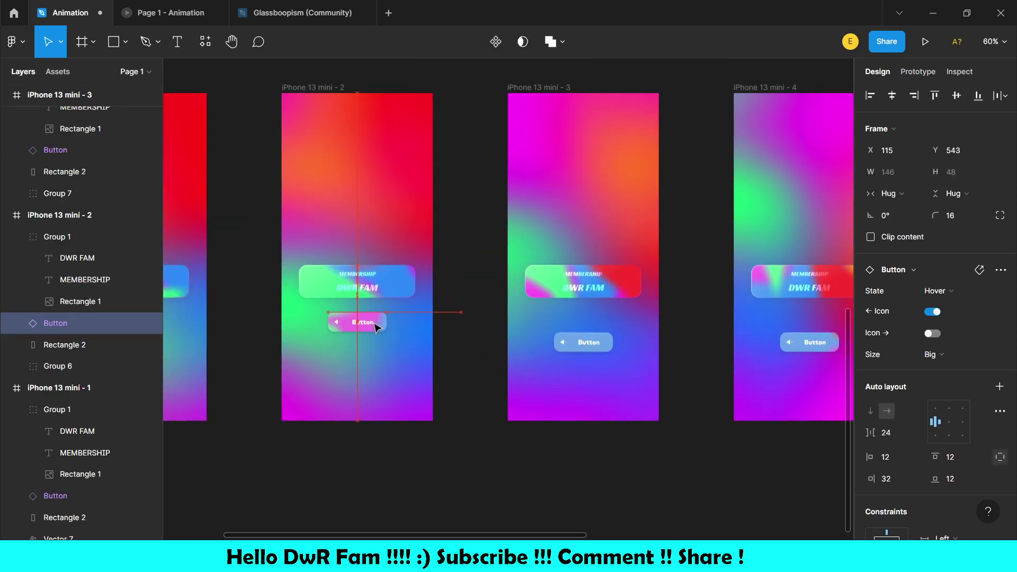
left_click(591, 347)
scroll(563, 350, "left", 3)
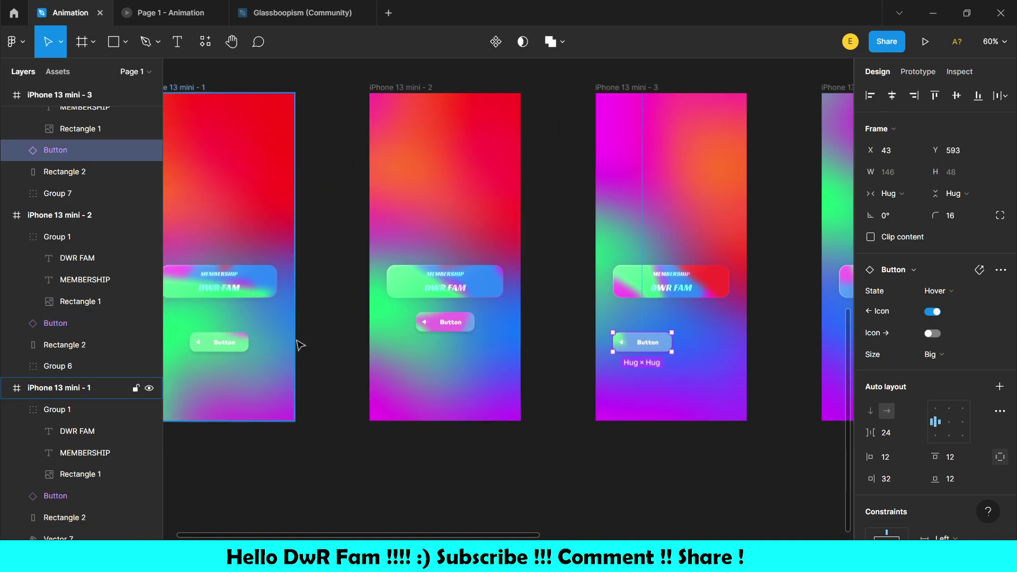
scroll(300, 345, "left", 3)
left_click(322, 343)
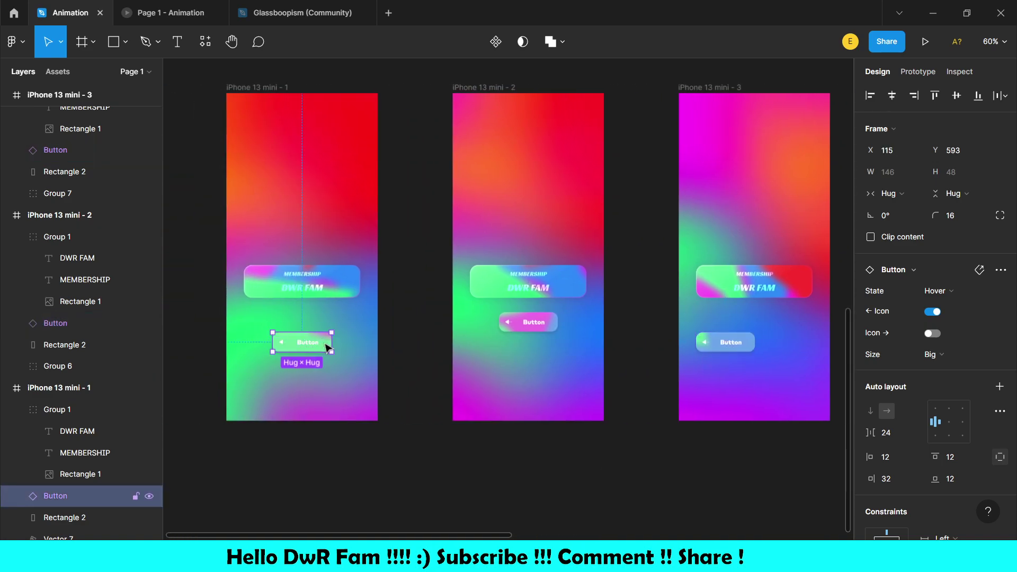
left_click_drag(327, 348, 284, 348)
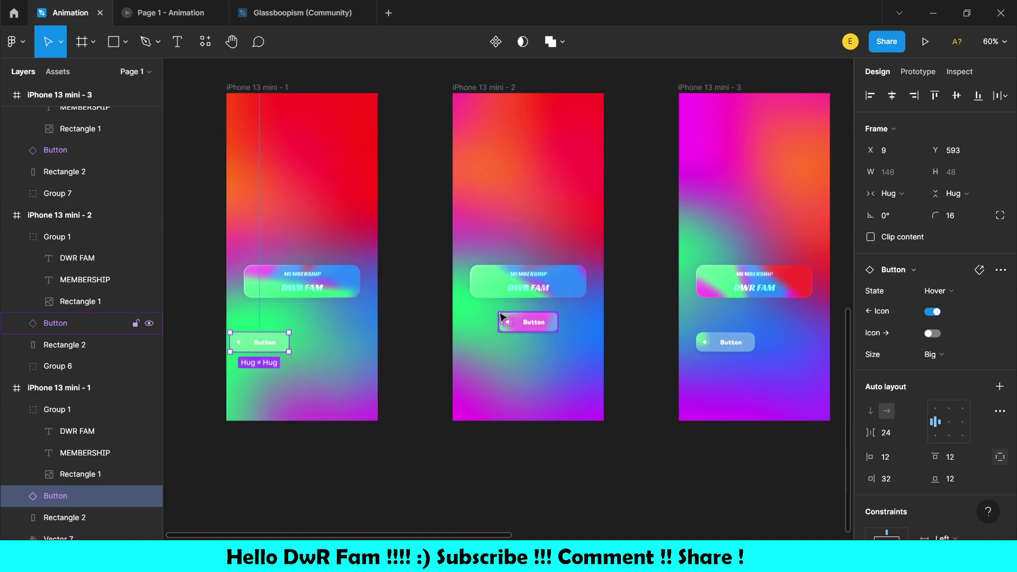
left_click_drag(523, 329, 524, 342)
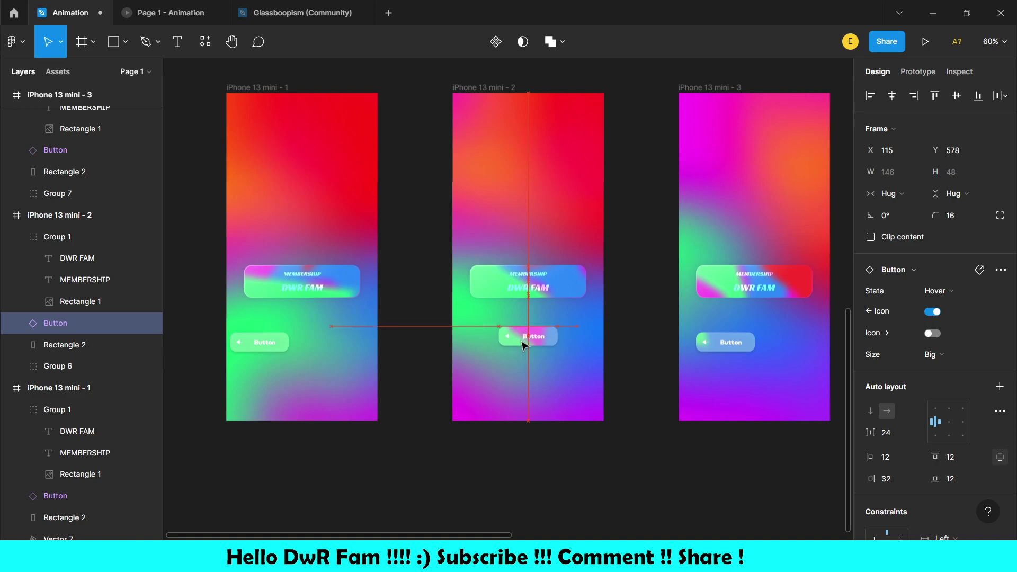
left_click_drag(523, 345, 524, 344)
Step: Give the buttons in frames 3–6 new positions, readjusting frame 2's button again
scroll(522, 345, "right", 5)
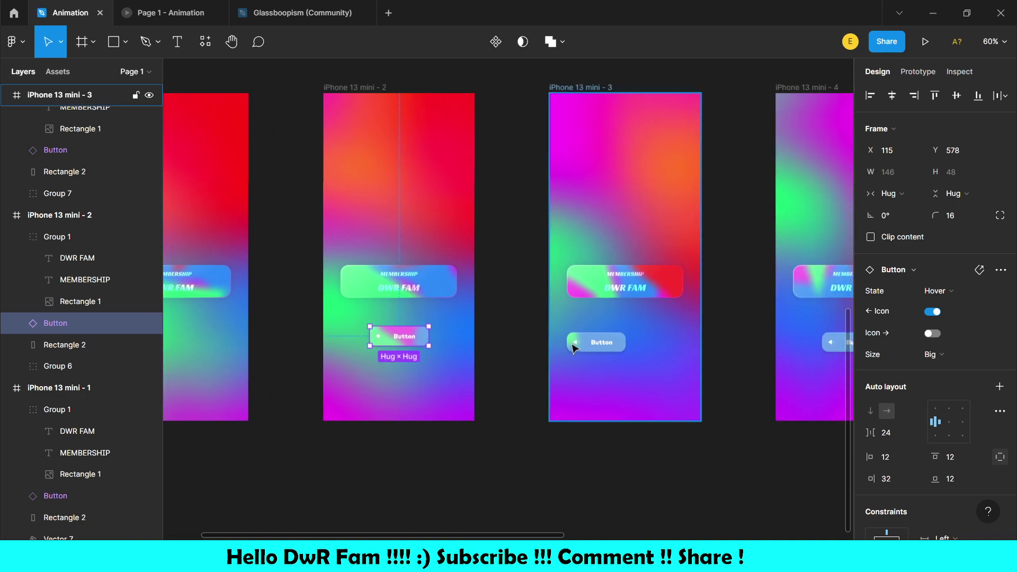
left_click_drag(586, 345, 616, 339)
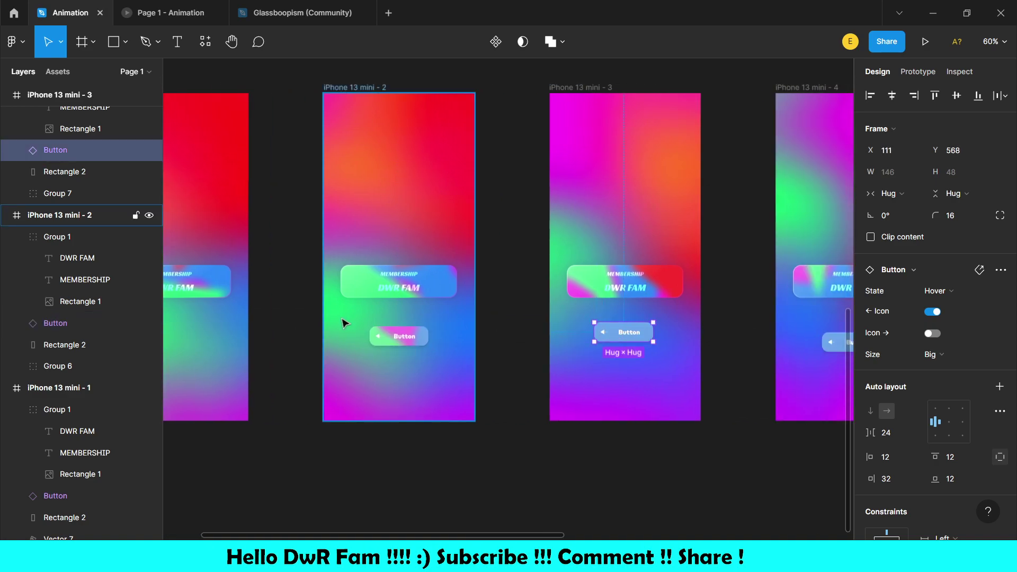
left_click_drag(397, 336, 447, 319)
scroll(437, 333, "right", 7)
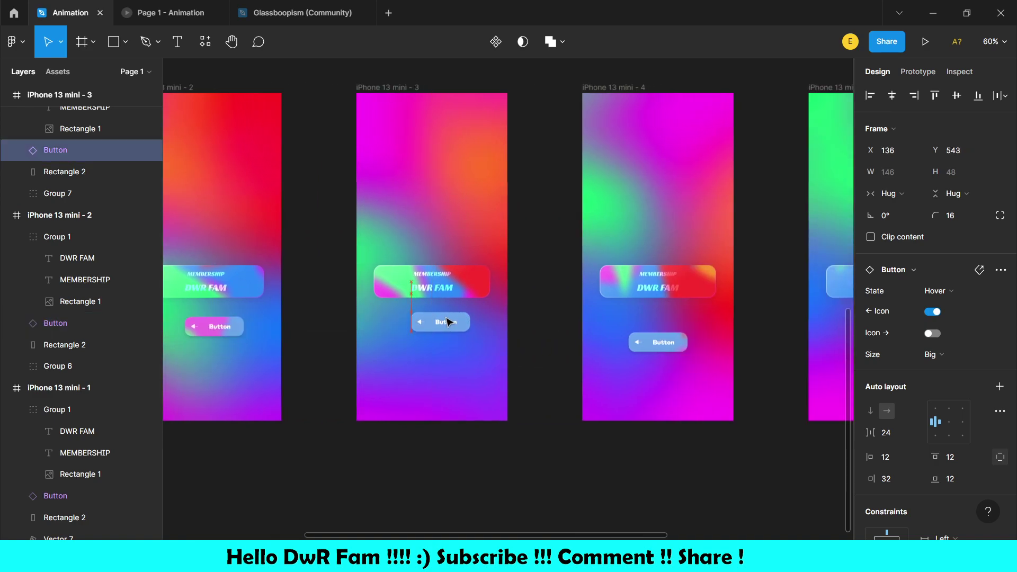
scroll(684, 322, "right", 4)
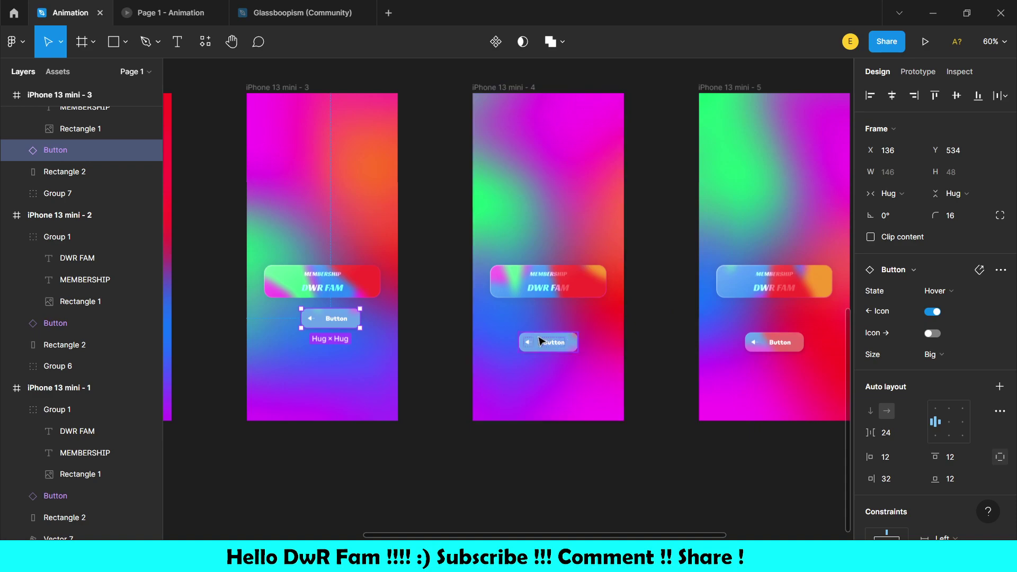
left_click_drag(545, 343, 573, 319)
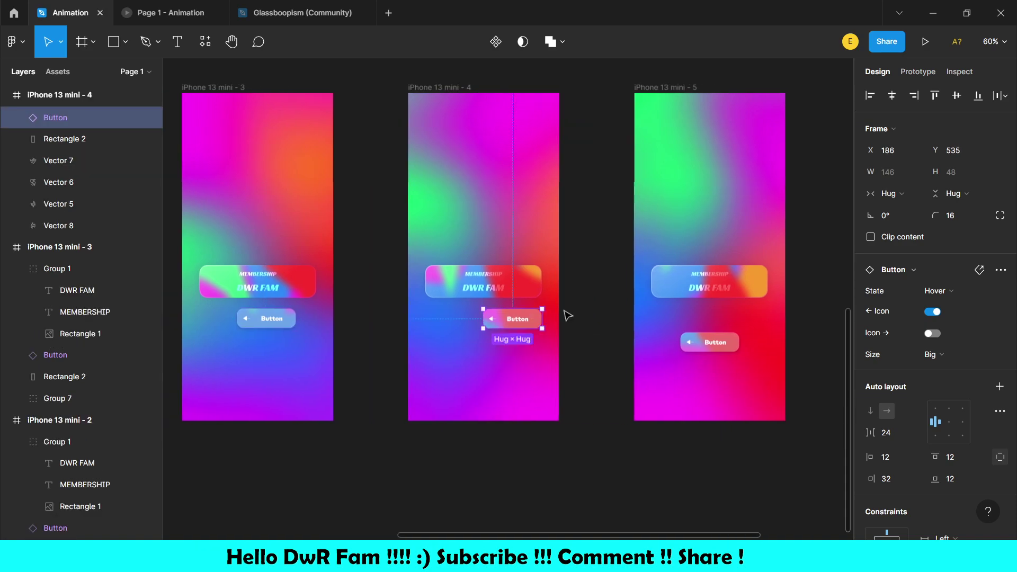
scroll(574, 319, "right", 6)
left_click_drag(624, 348, 595, 360)
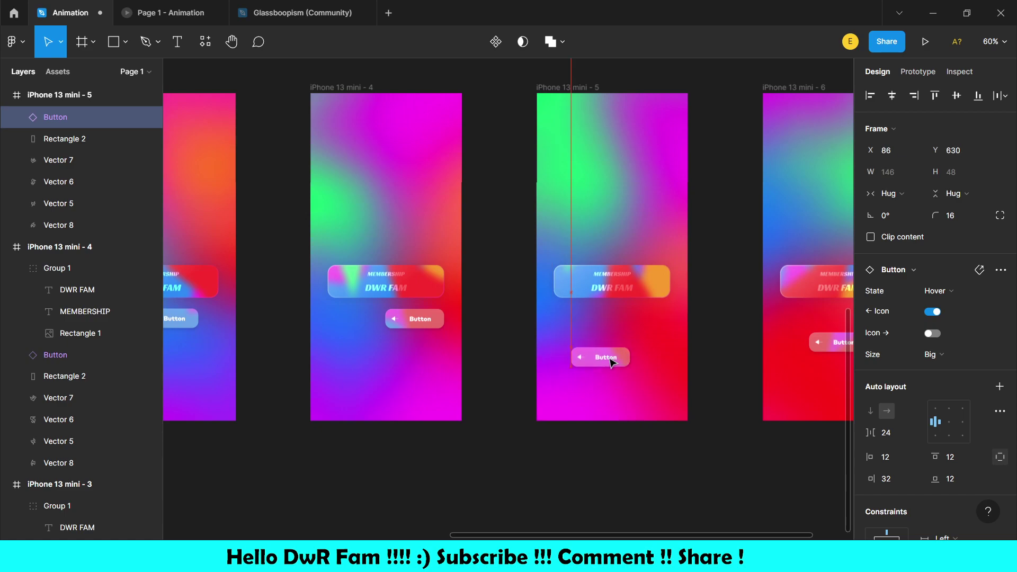
left_click_drag(595, 361, 606, 364)
scroll(606, 364, "down", 5)
left_click_drag(834, 213, 800, 244)
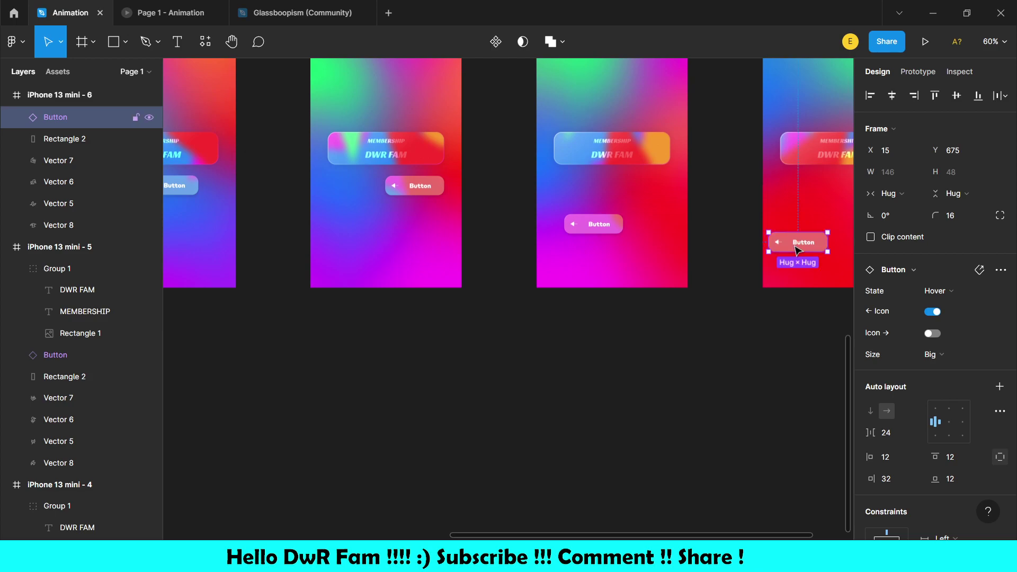
Step: Choose iPhone 13 mini as the prototype preview device
left_click(711, 346)
scroll(711, 345, "right", 3)
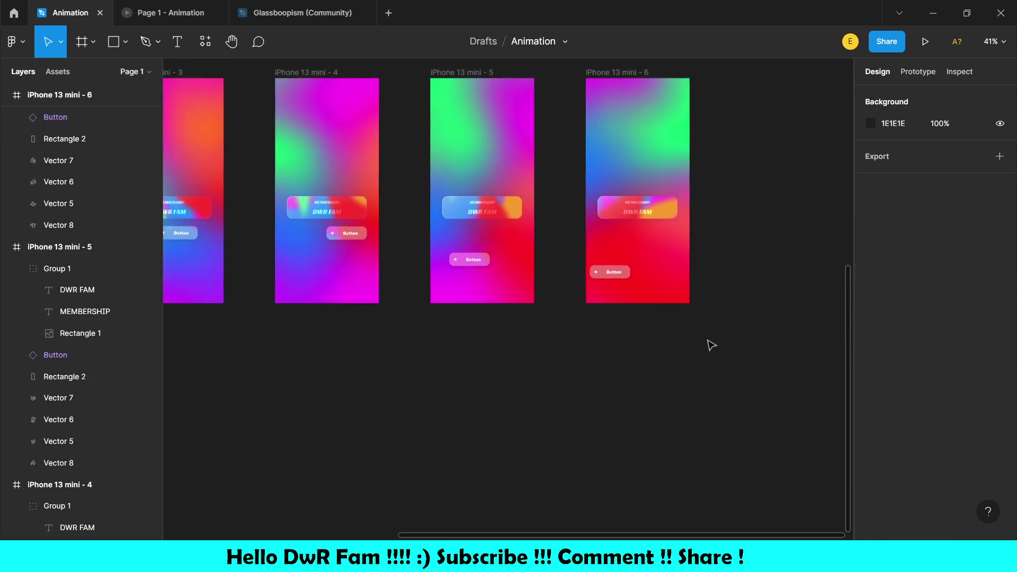
scroll(712, 345, "left", 3)
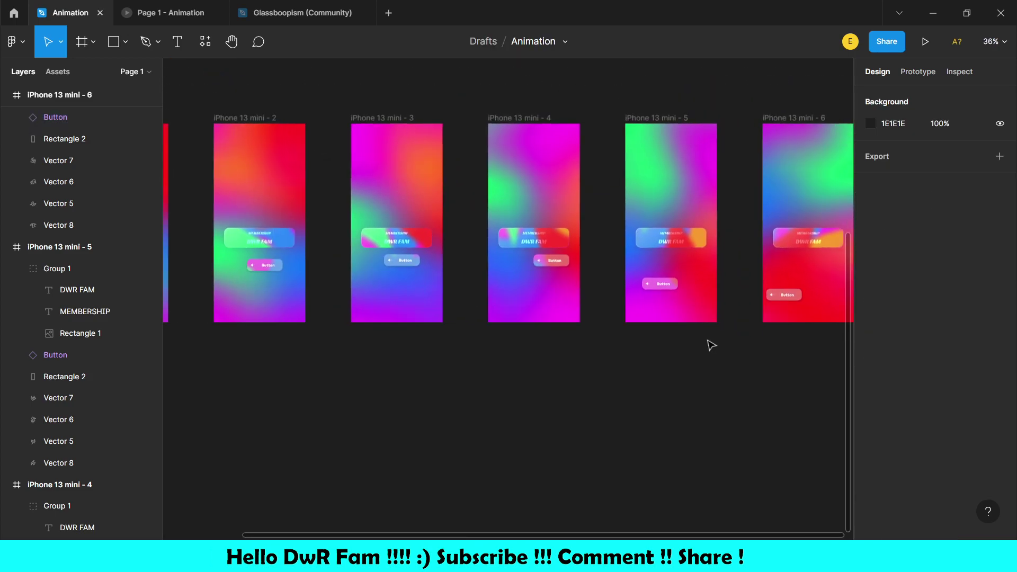
left_click(905, 74)
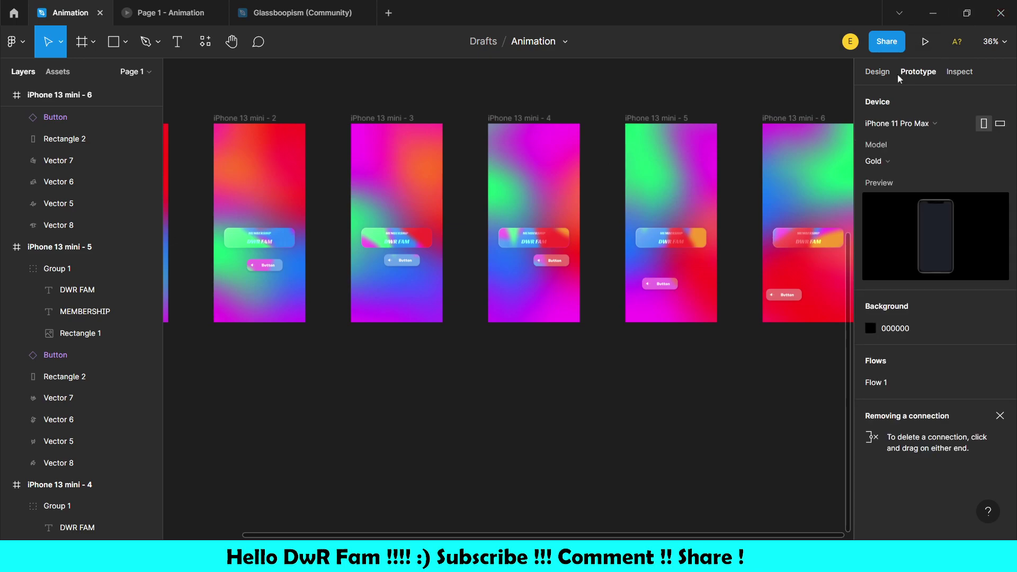
left_click(943, 124)
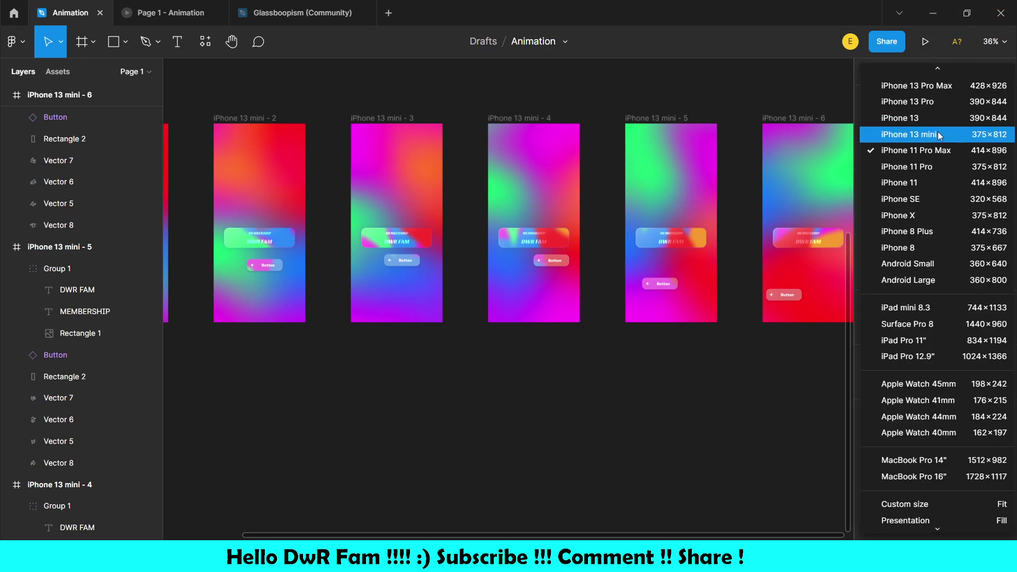
left_click(938, 133)
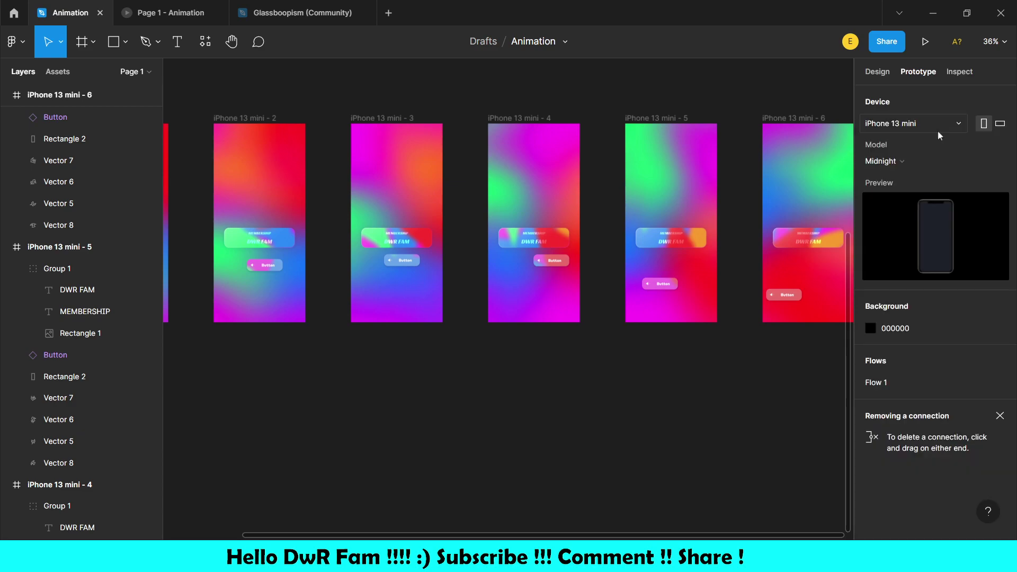
left_click(875, 73)
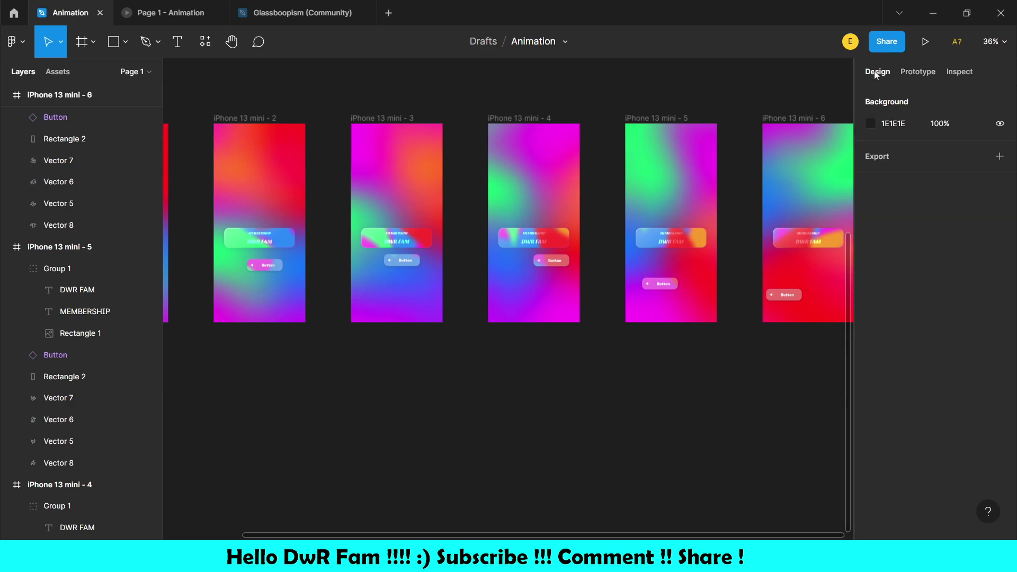
Step: Check the prototype options for iPhone 13 mini - 4, then return to Design
left_click(534, 118)
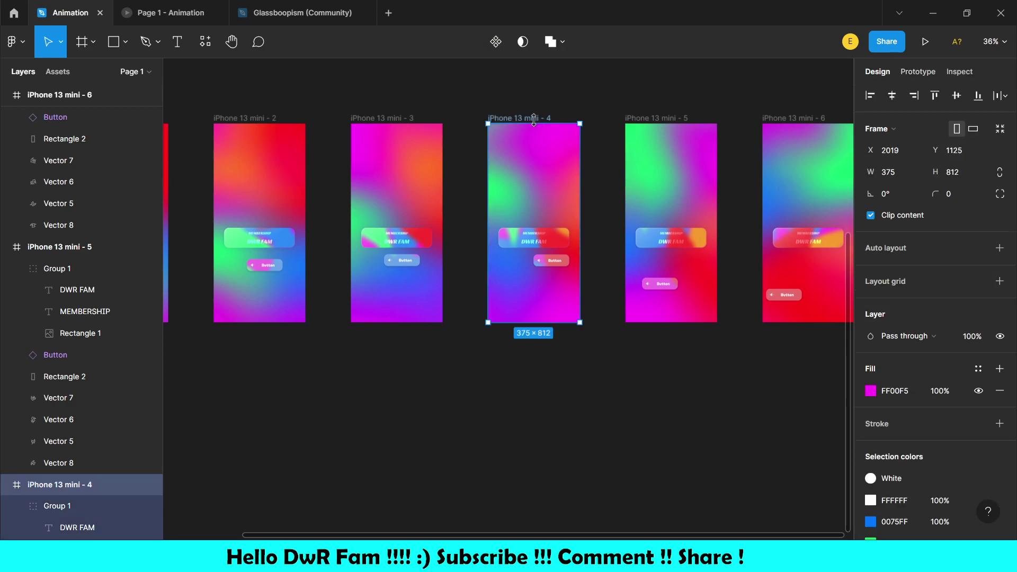
left_click(921, 73)
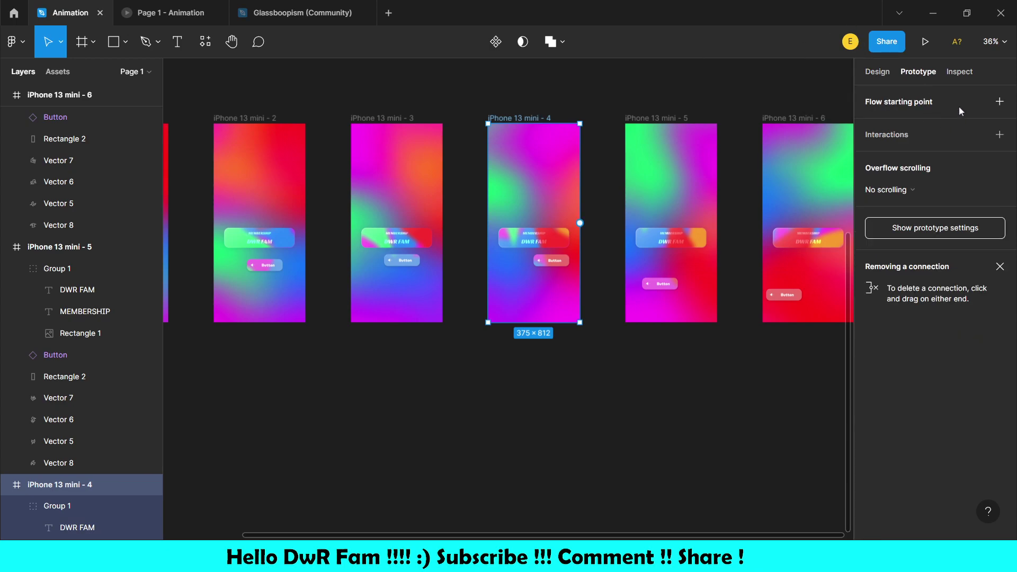
left_click(920, 232)
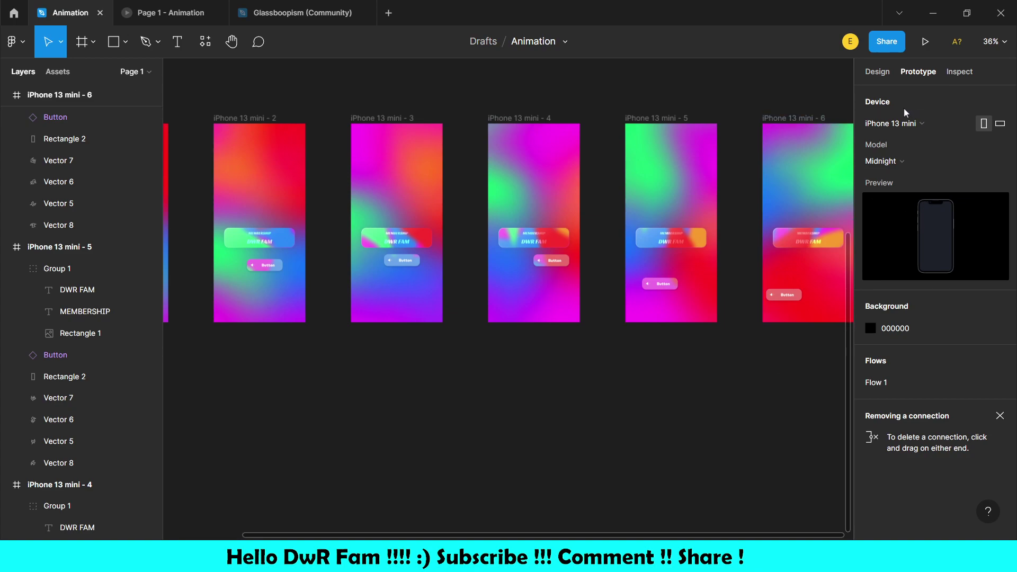
left_click(887, 73)
Step: Connect frame 1 to frame 2 with an After delay trigger of 1 ms and Smart Animate
scroll(481, 317, "left", 5)
left_click(415, 130)
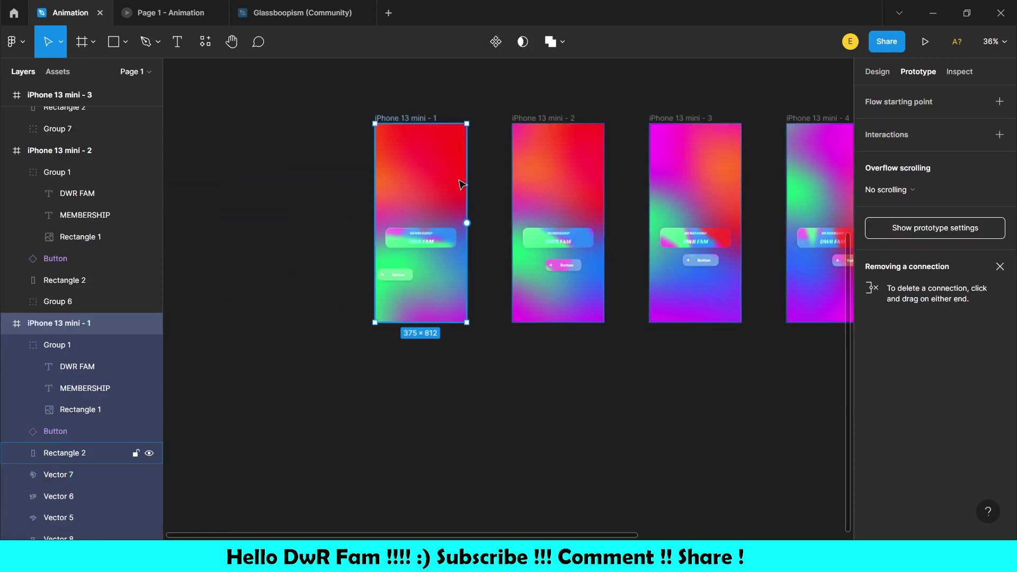
mouse_move(467, 223)
left_mouse_down()
mouse_move(508, 229)
mouse_move(521, 205)
left_mouse_up()
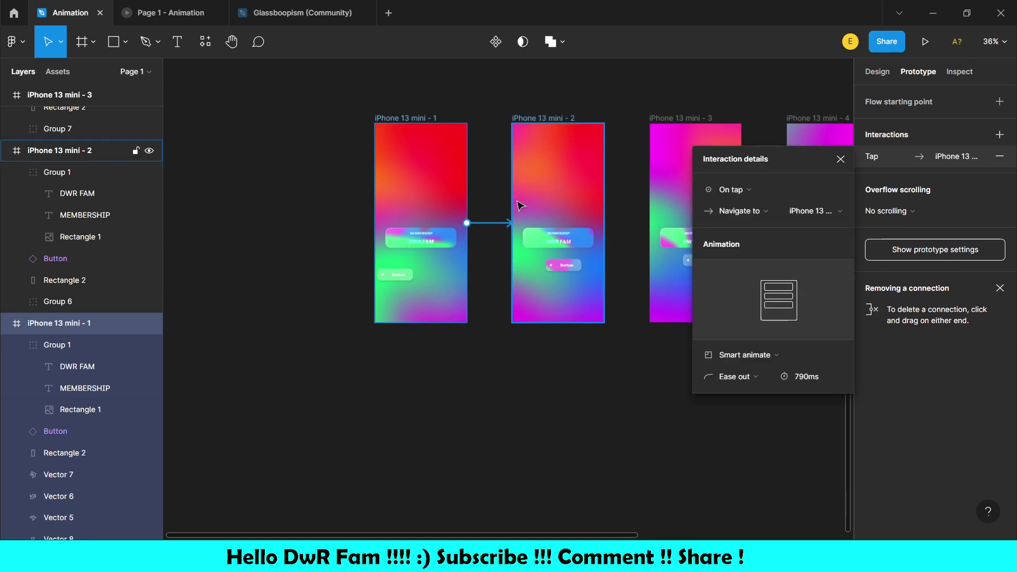
left_click(771, 185)
left_click(754, 362)
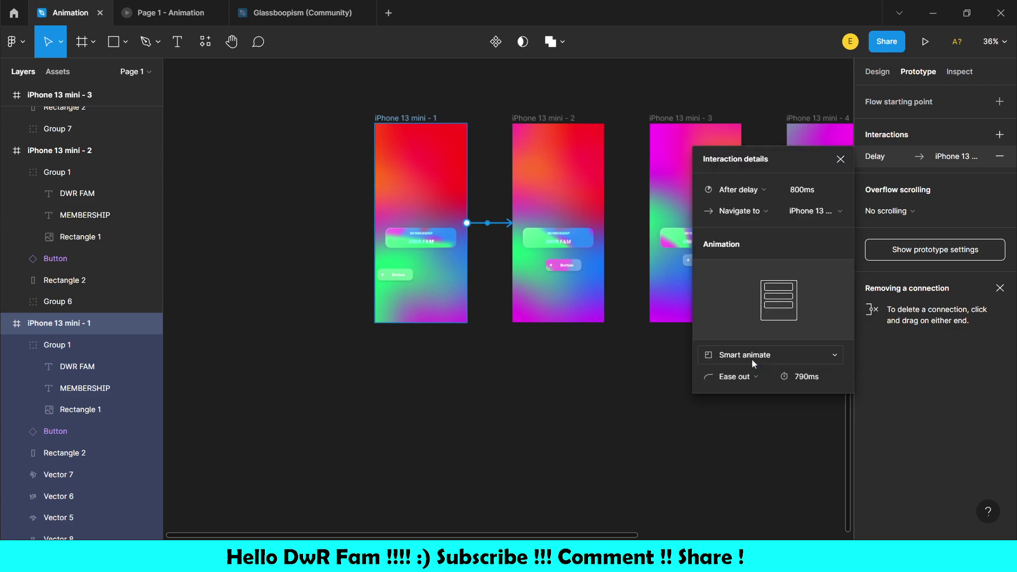
left_click(800, 198)
type("1")
left_click(806, 377)
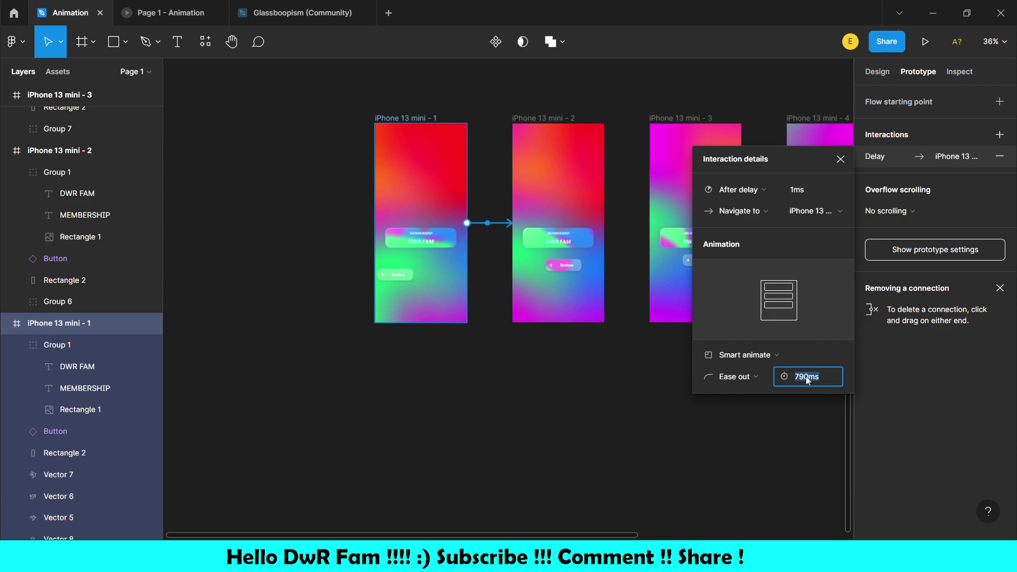
left_click(779, 485)
scroll(705, 438, "right", 5)
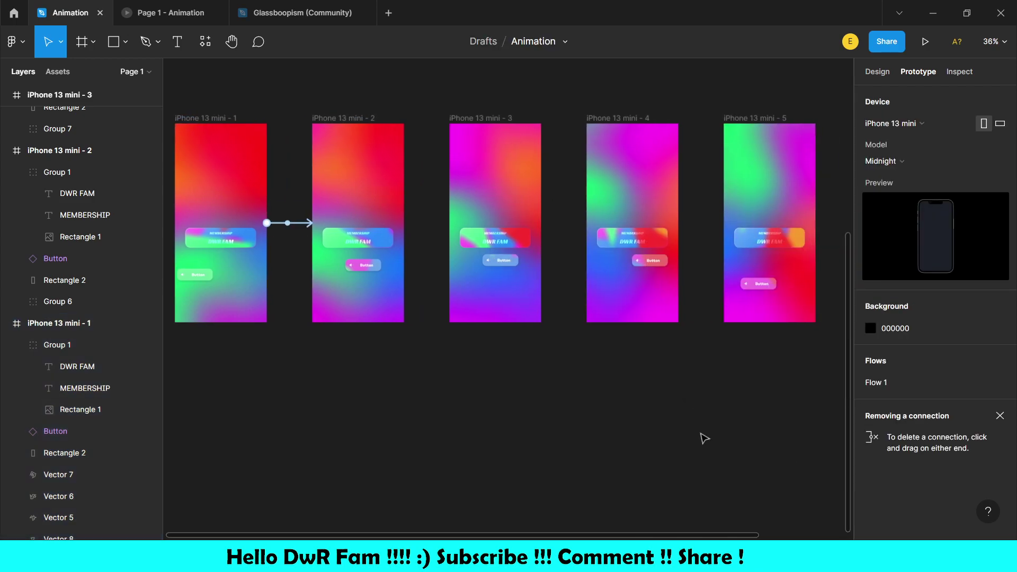
left_click(344, 115)
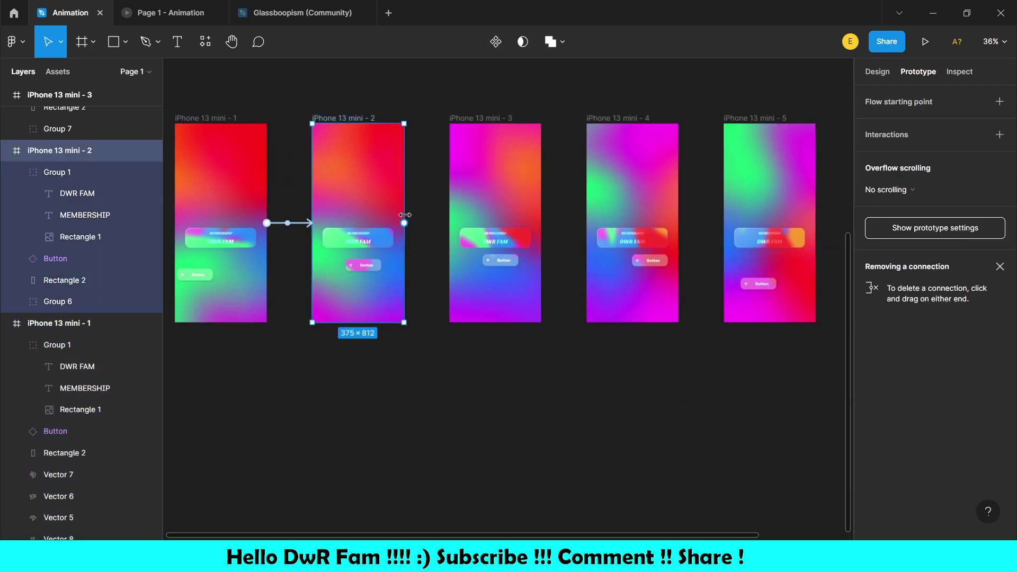
Step: Connect frame 2 to frame 3 with an After delay trigger, delay set to 1
left_click_drag(404, 223, 454, 227)
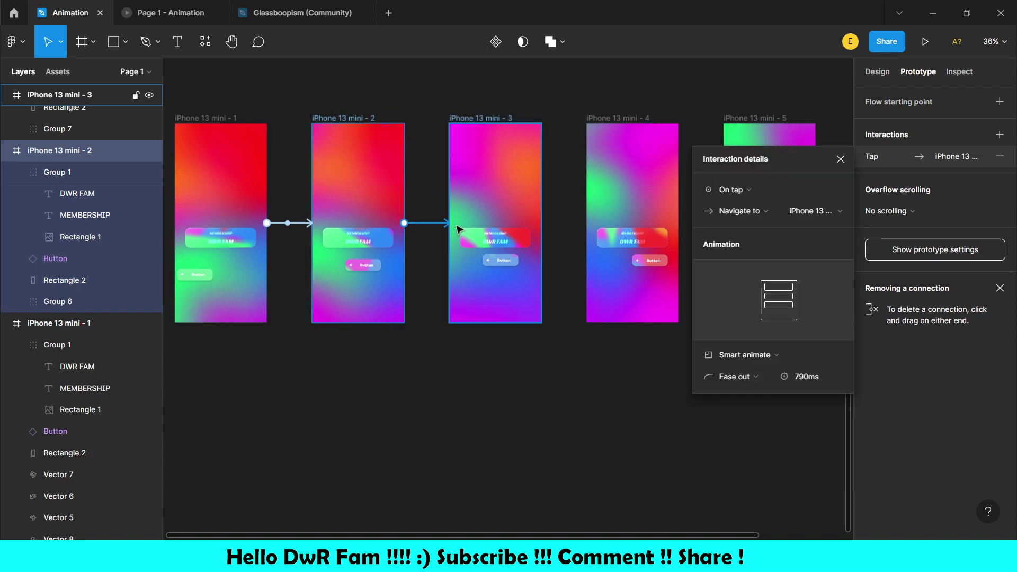
left_click(772, 189)
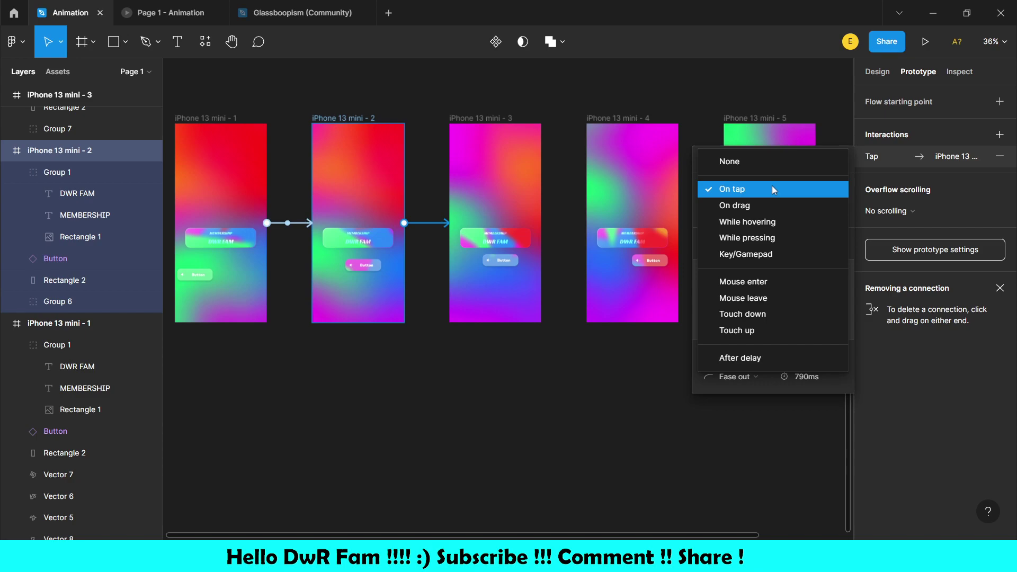
left_click(752, 357)
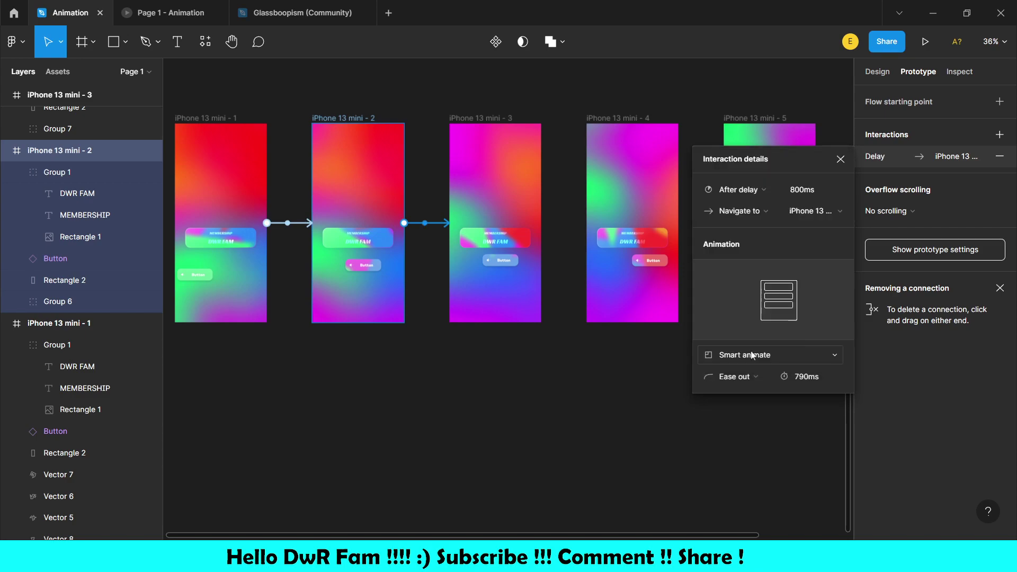
left_click(810, 192)
type("1")
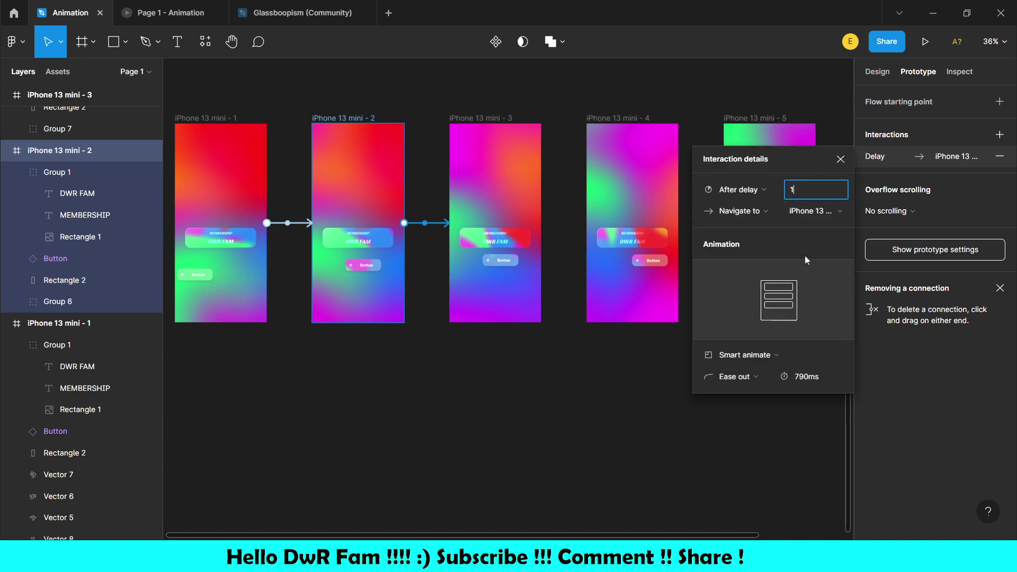
left_click(729, 443)
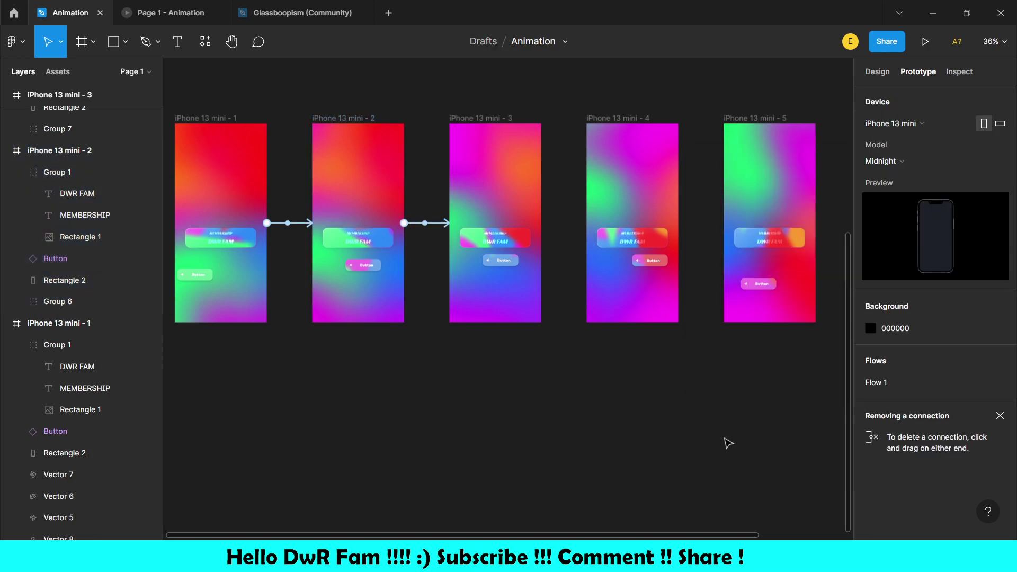
Step: Connect frame 3 to frame 4 with an After delay trigger, delay set to 1
left_click(480, 117)
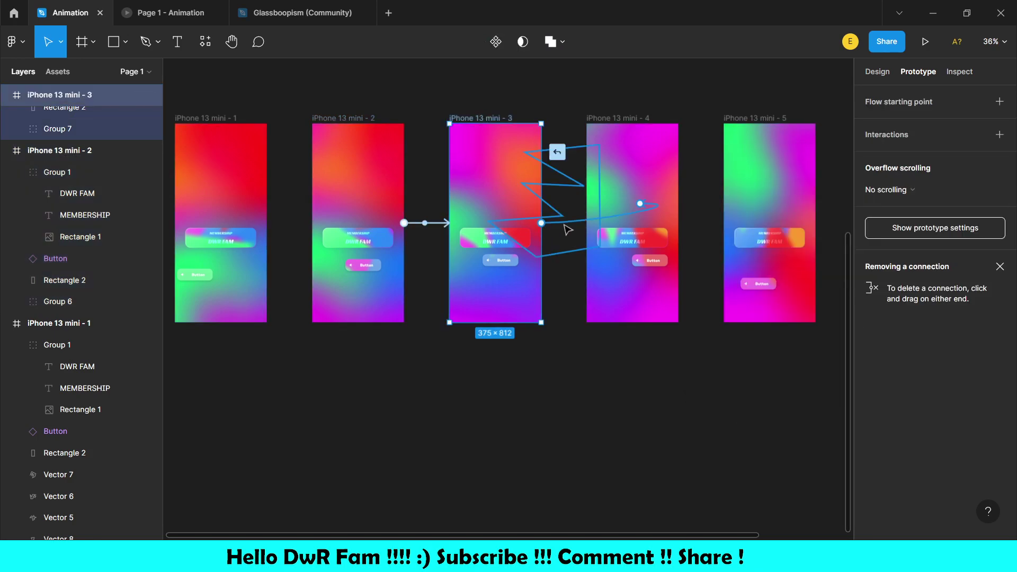
left_click_drag(541, 222, 593, 228)
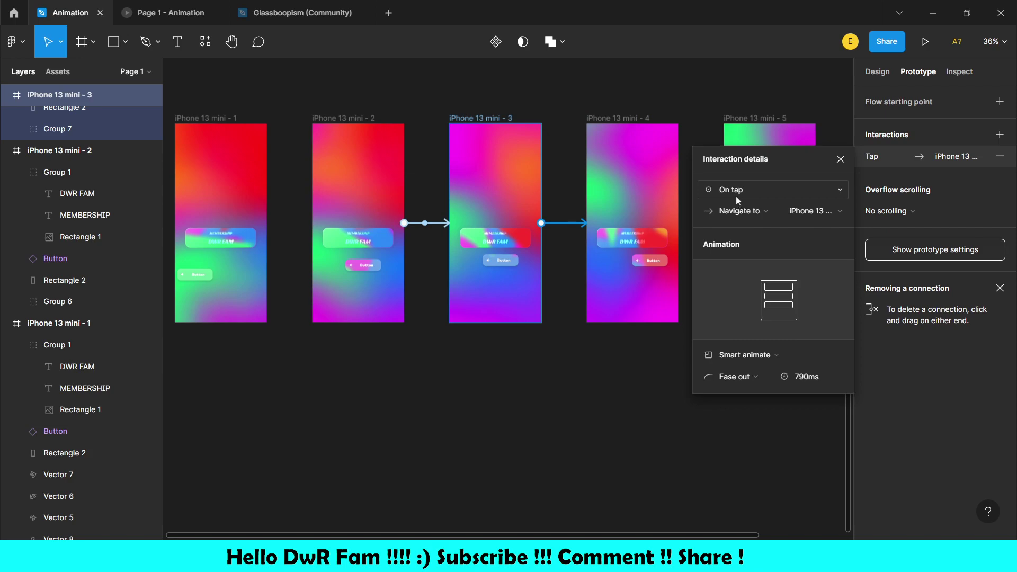
left_click(736, 190)
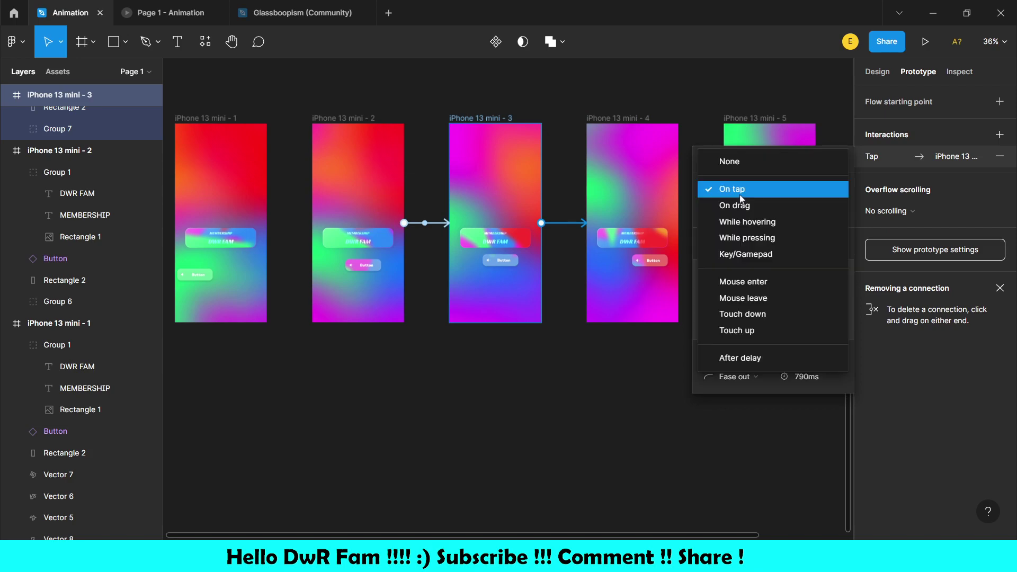
left_click(740, 357)
left_click(813, 191)
type("1")
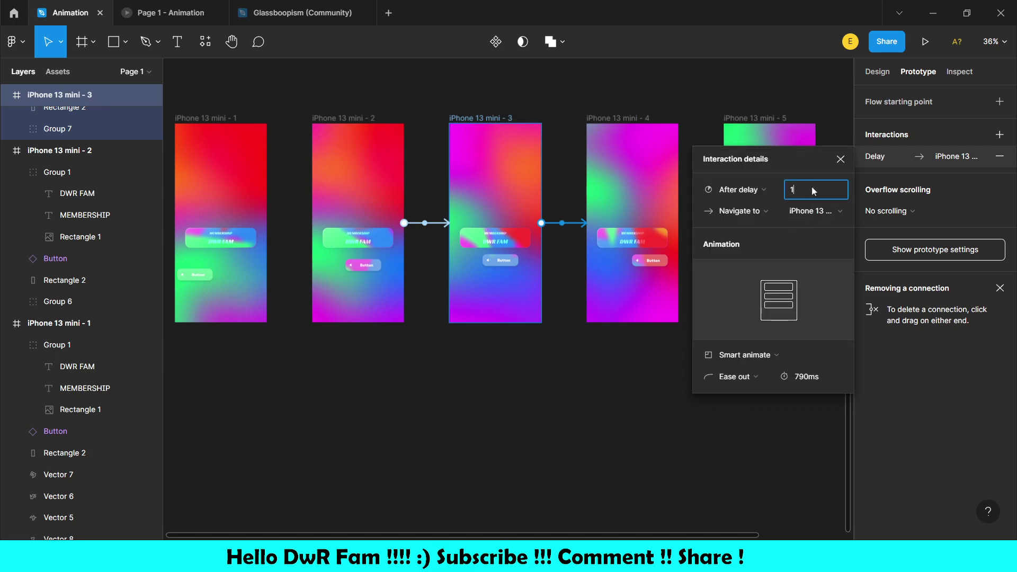
left_click(767, 419)
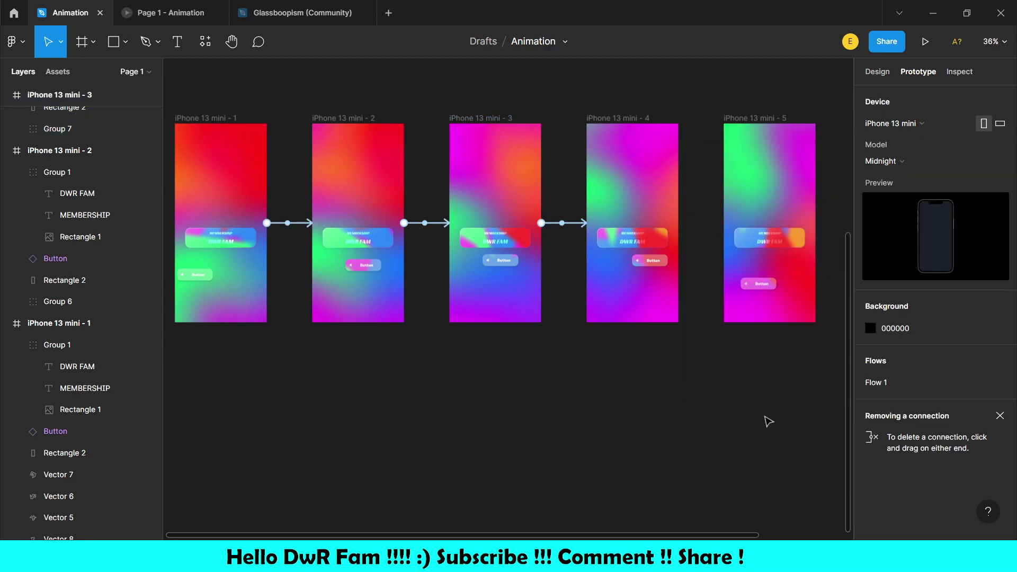
scroll(768, 421, "right", 2)
Step: Connect frame 4 to frame 5 with an After delay Smart Animate transition
left_click(579, 112)
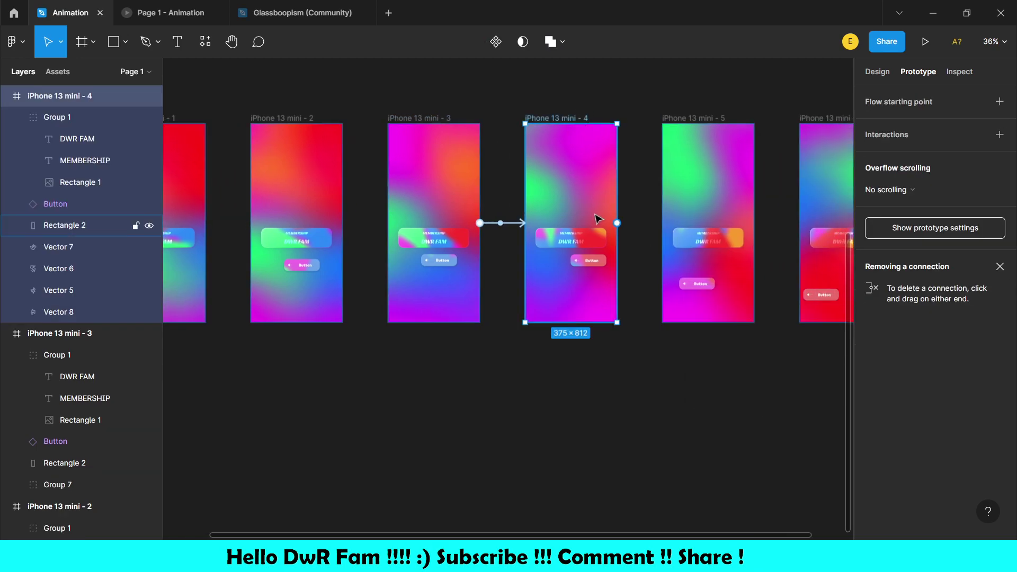
left_click_drag(617, 223, 699, 222)
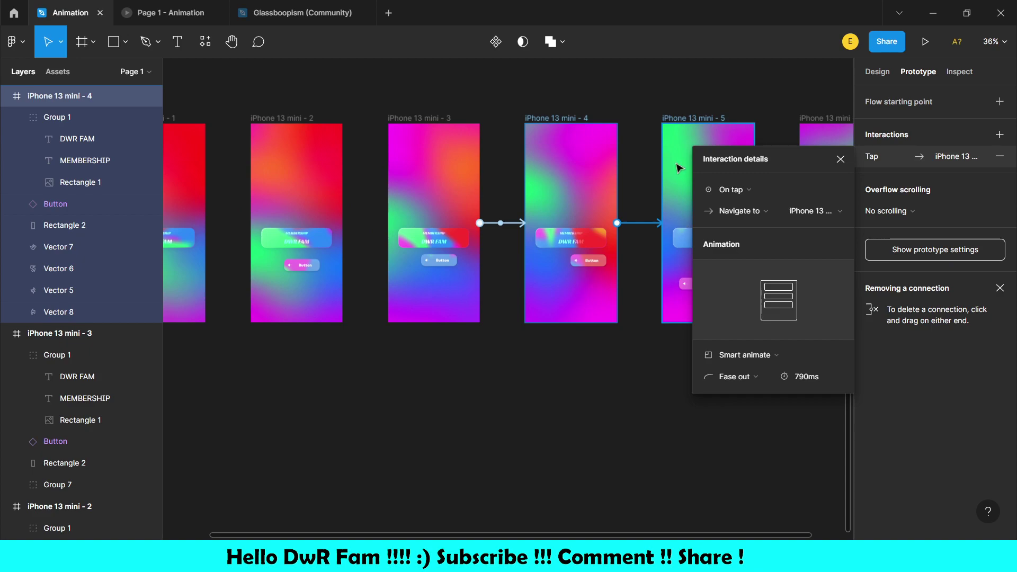
left_click(790, 192)
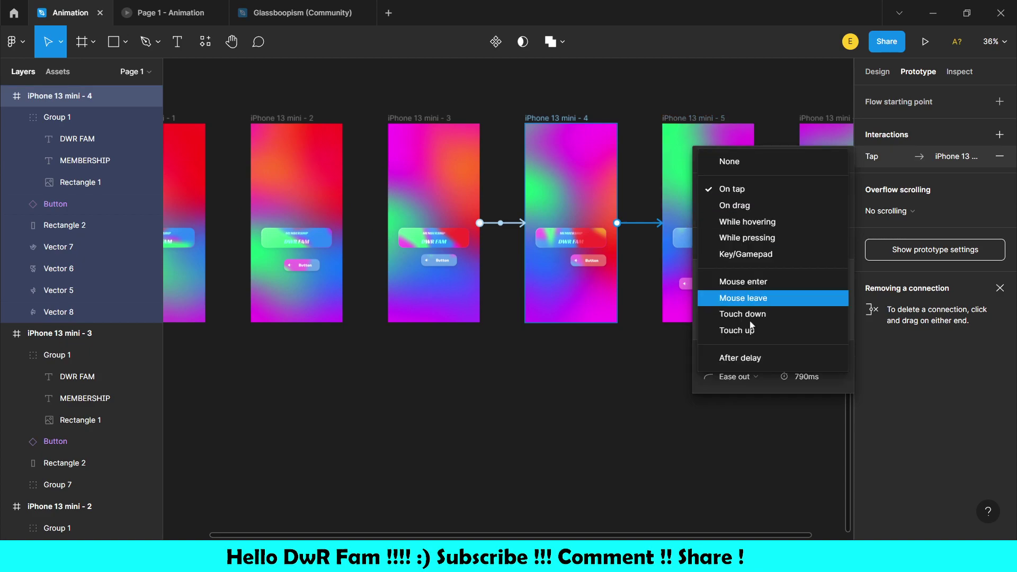
left_click(747, 358)
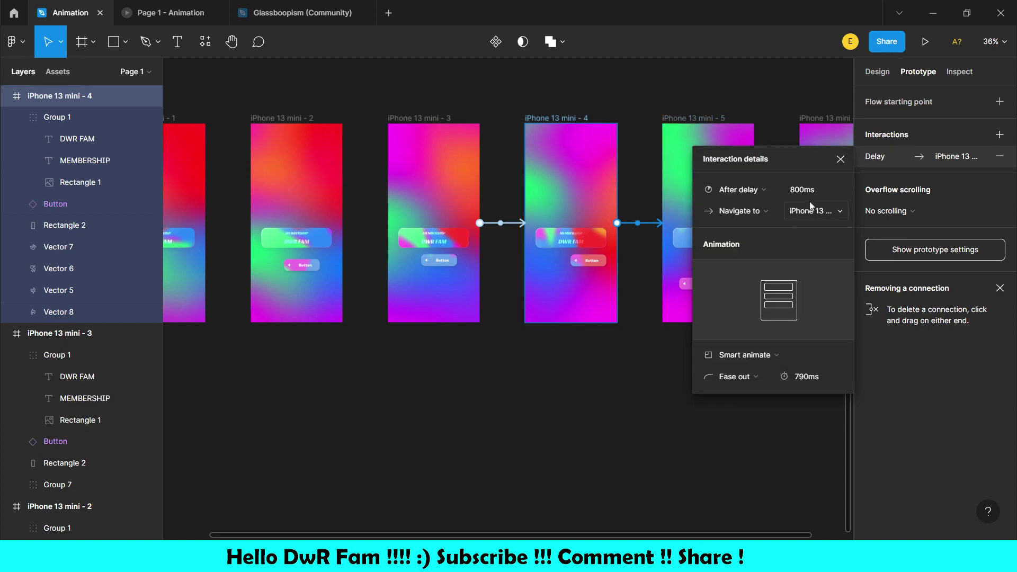
left_click(685, 483)
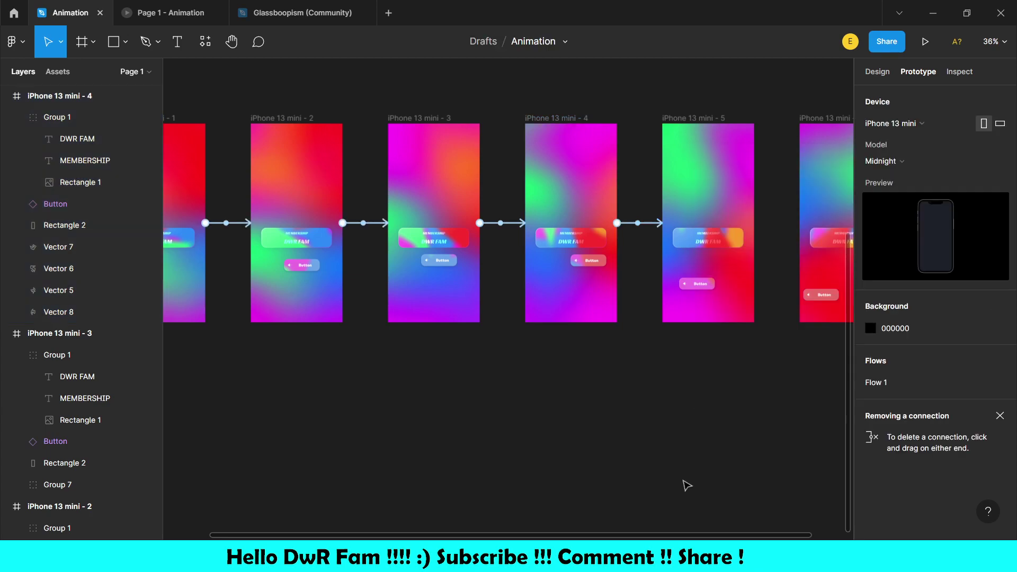
scroll(686, 484, "right", 5)
Step: Connect frame 5 to frame 6 with an After delay Smart Animate transition
left_click(545, 127)
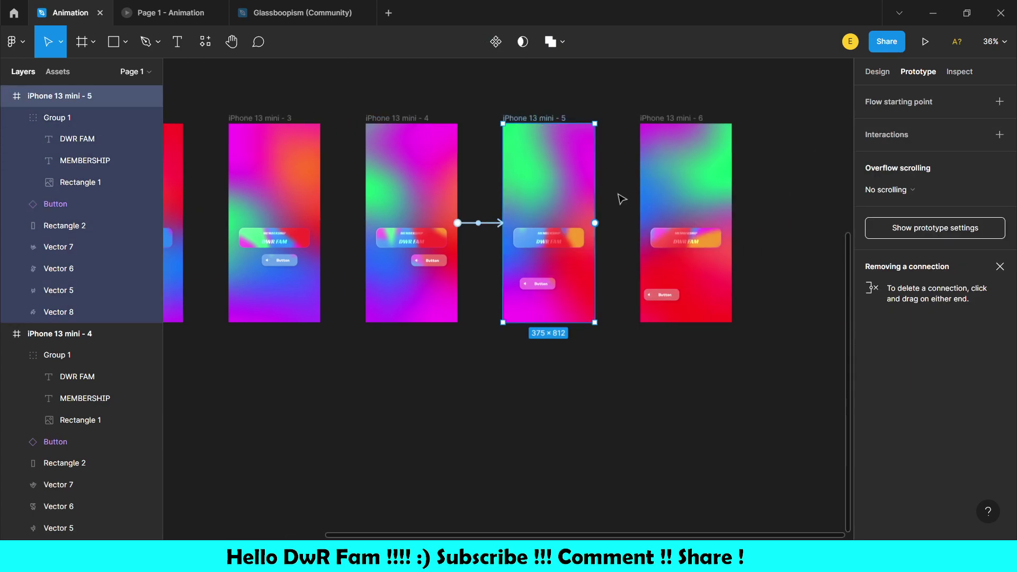
left_click_drag(595, 222, 683, 212)
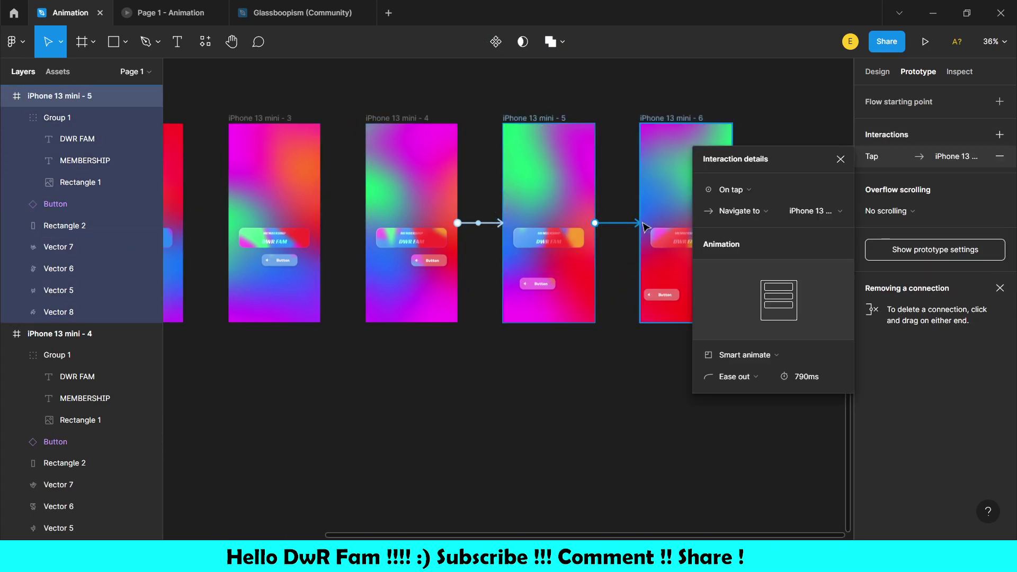
left_click(767, 182)
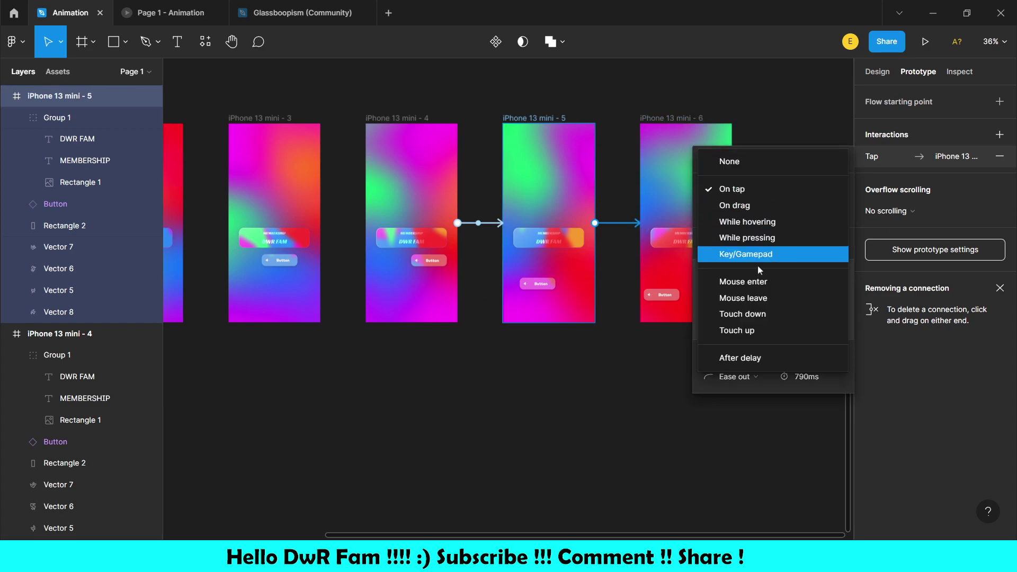
left_click(739, 360)
type("1")
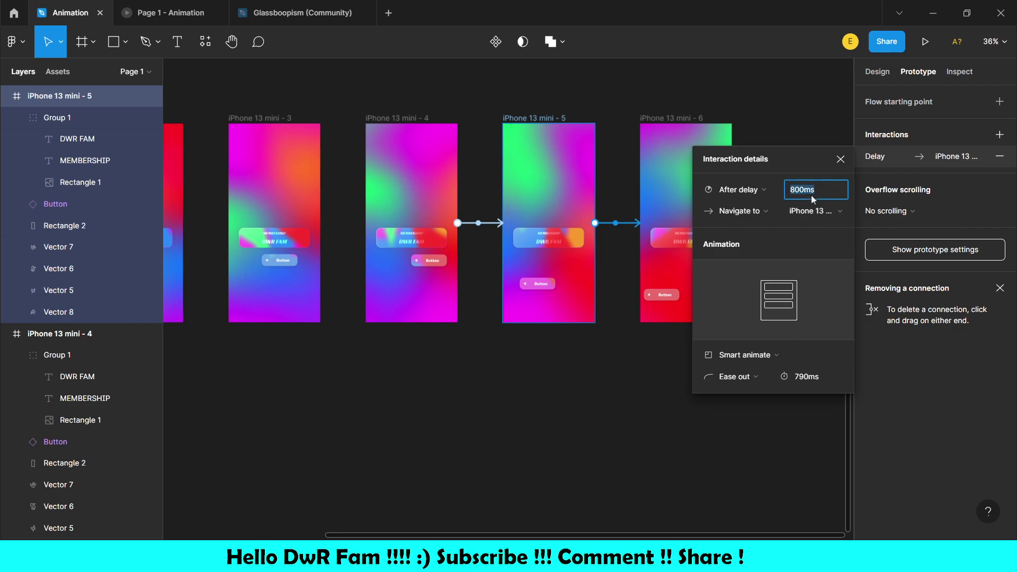
left_click(604, 413)
Step: Link iPhone 13 mini - 6 back to frame 1 using After delay, Smart animate, with a delay of 1
left_click(690, 115)
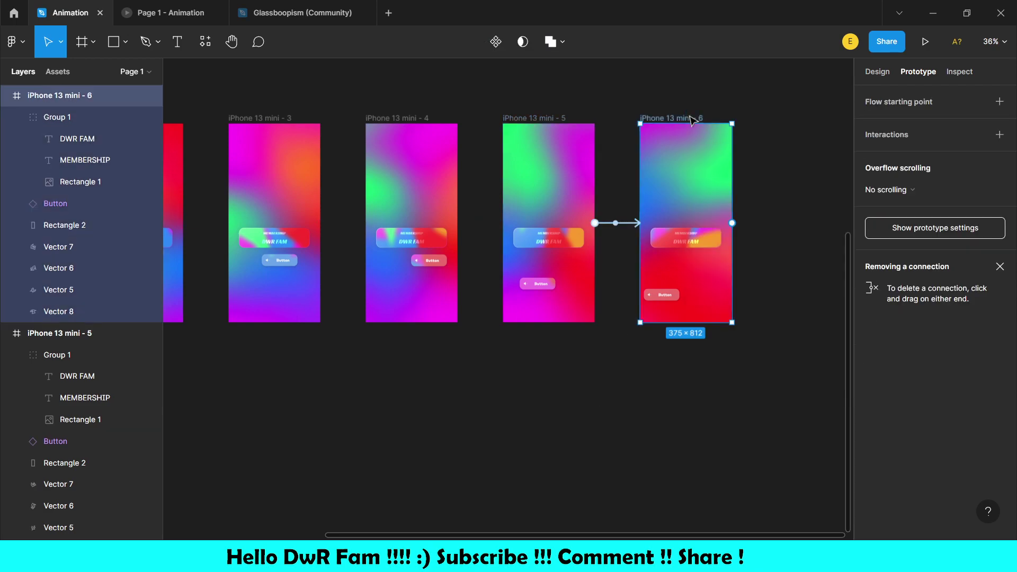
scroll(690, 115, "down", 3)
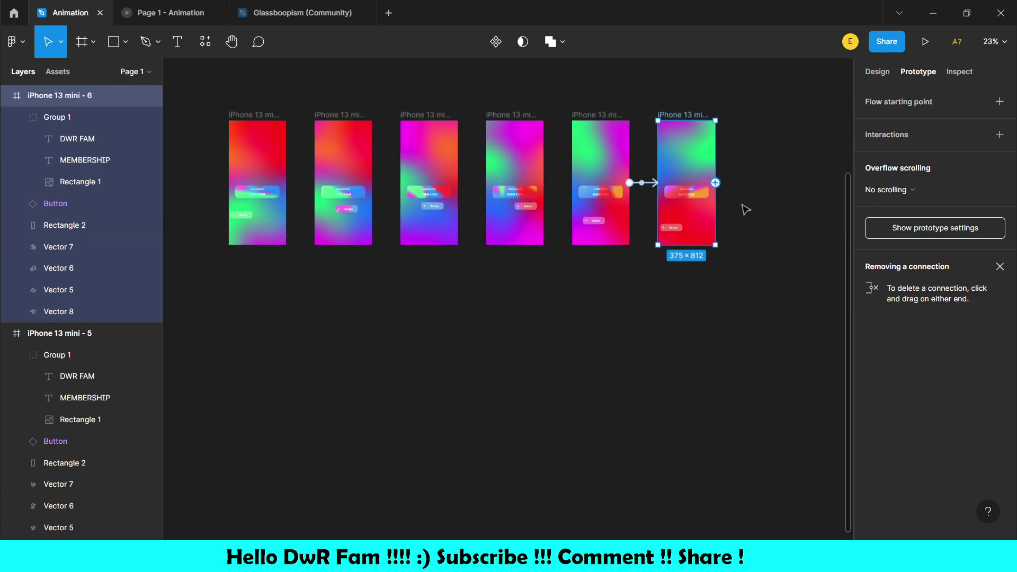
left_click_drag(715, 183, 289, 231)
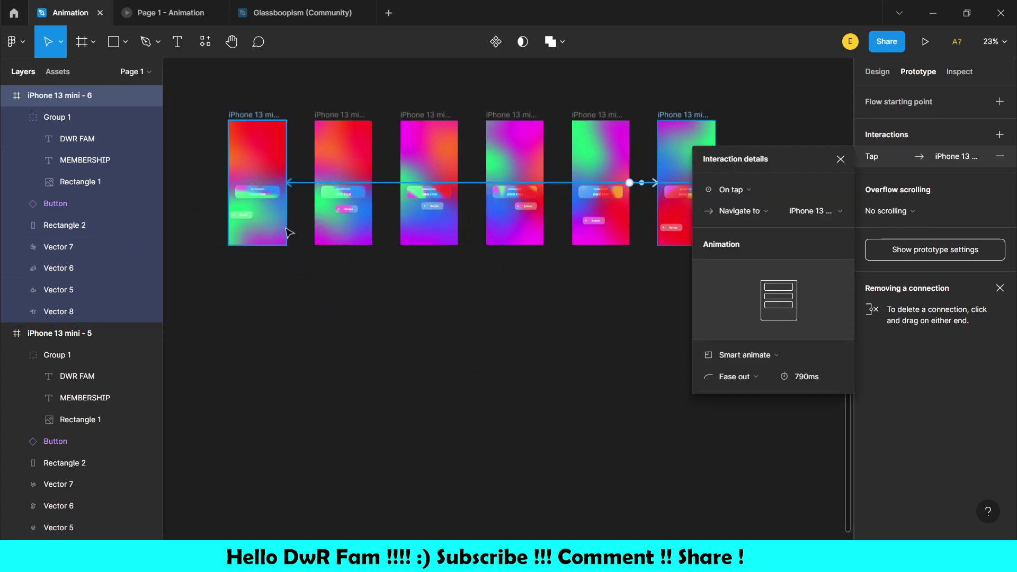
left_click(759, 189)
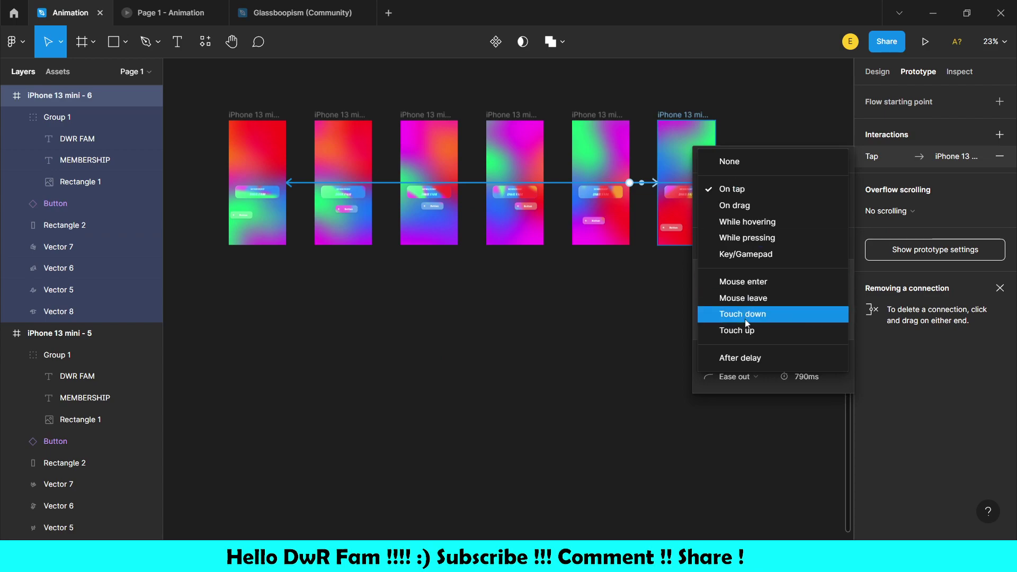
left_click(749, 356)
left_click(748, 356)
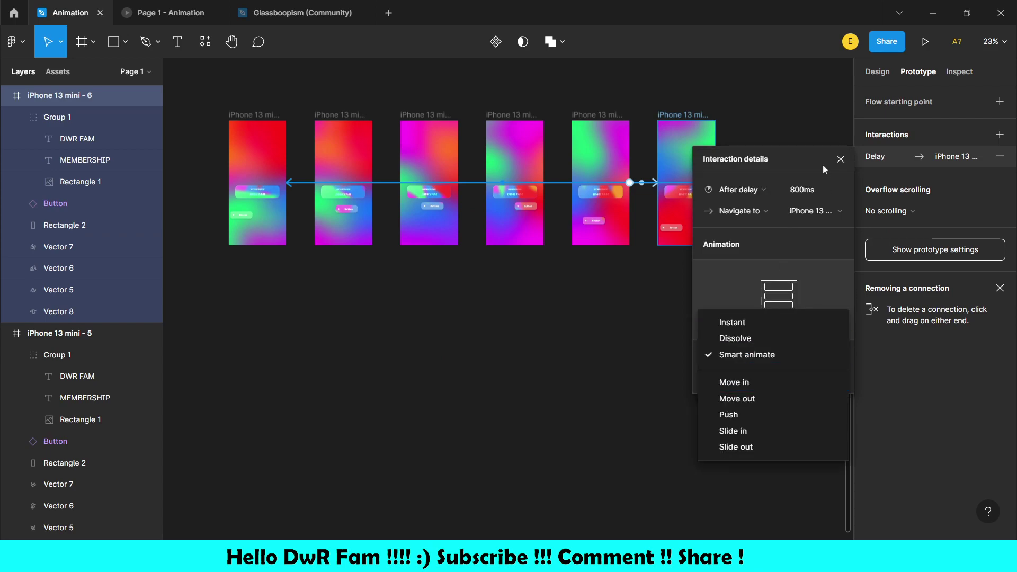
left_click(806, 195)
left_click(805, 195)
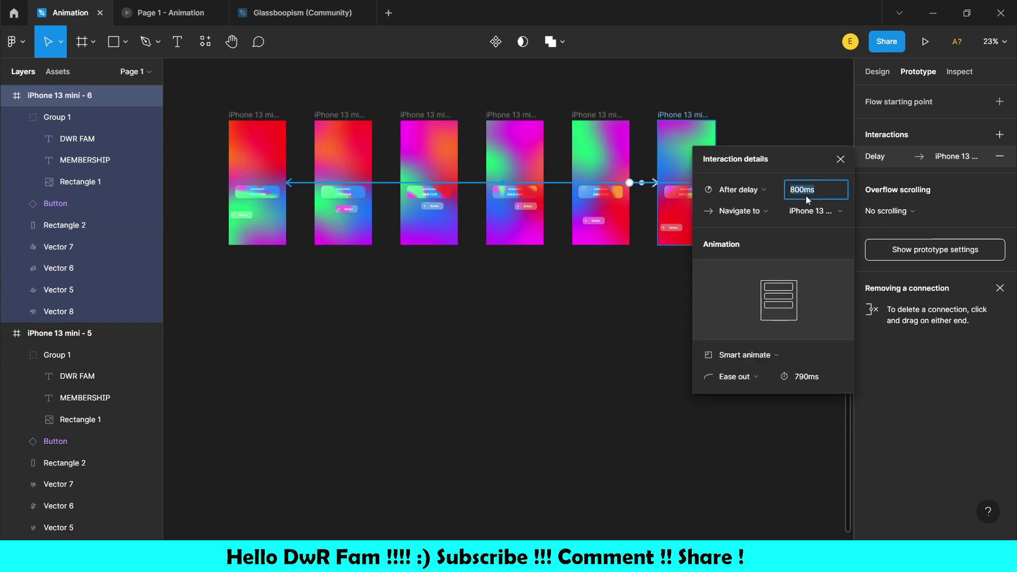
type("1")
key("Return")
left_click(577, 376)
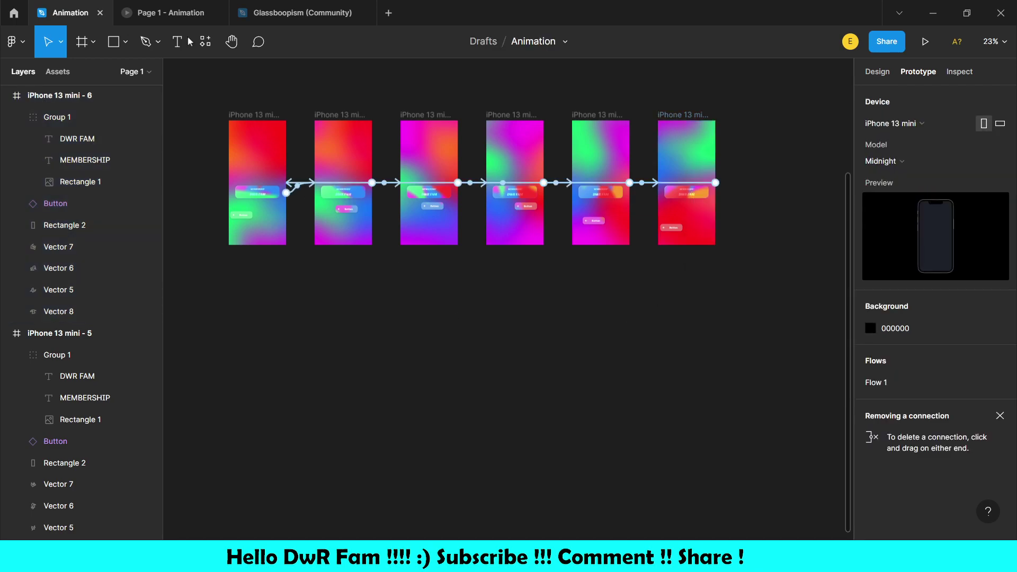
Step: Fit all six frames in view and copy the Flow 1 prototype's shareable link
left_click(243, 121)
key("shift+1")
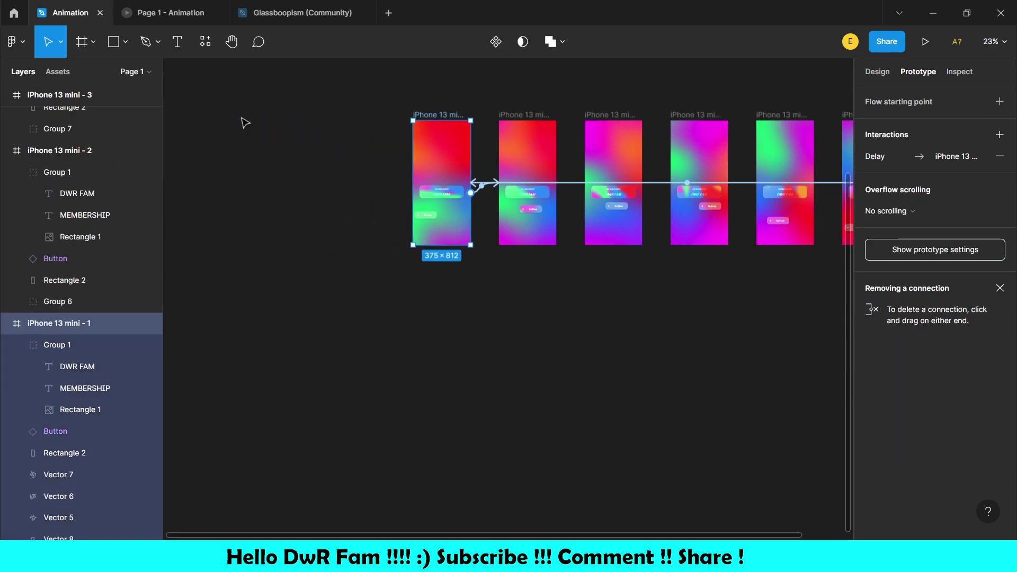
left_click(273, 254)
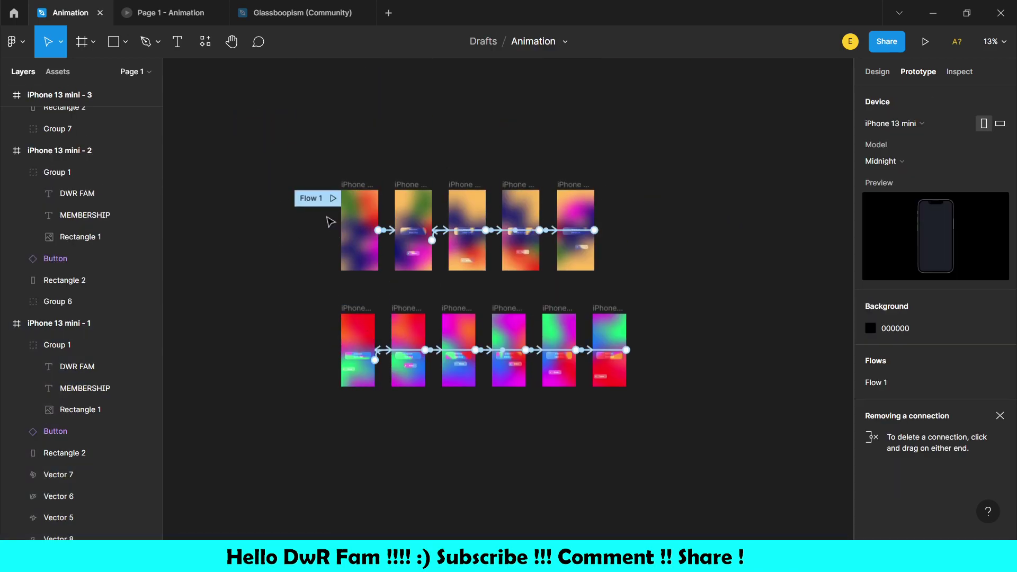
scroll(377, 353, "up", 3, "ctrl")
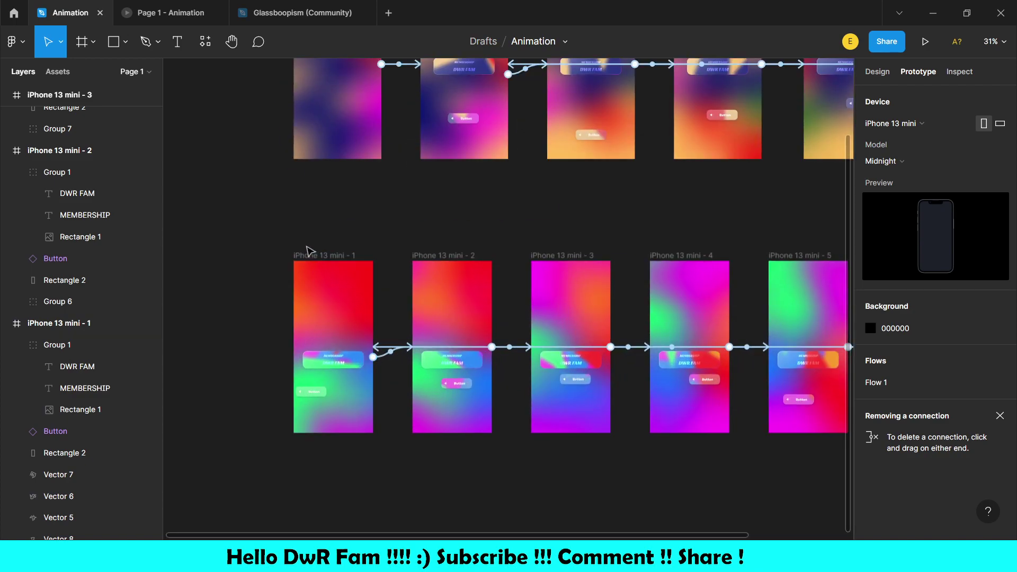
mouse_move(930, 382)
left_click(980, 383)
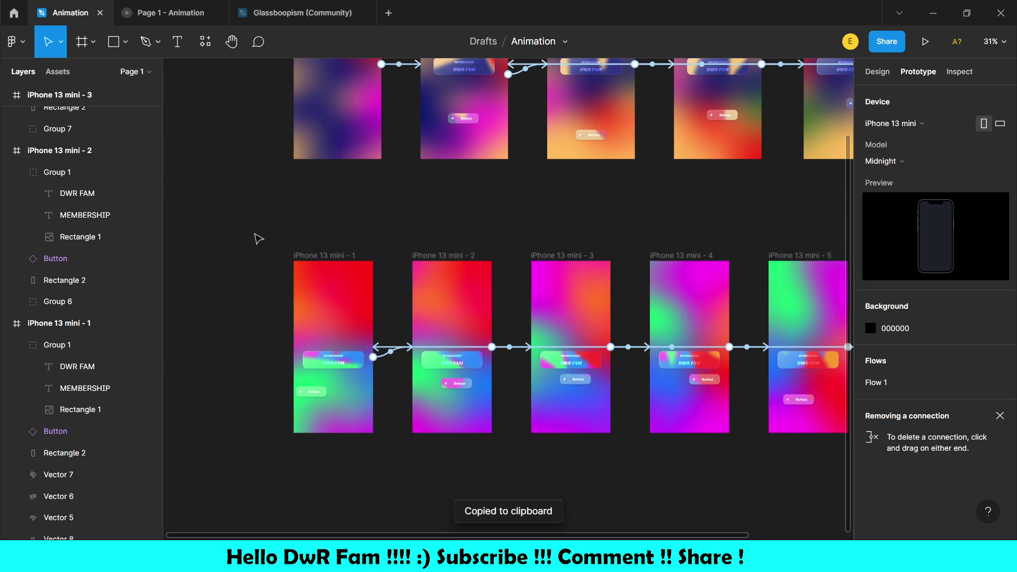
Step: Review the bottom row's prototype connections and expand the file's Pages list
left_click_drag(259, 239, 857, 473)
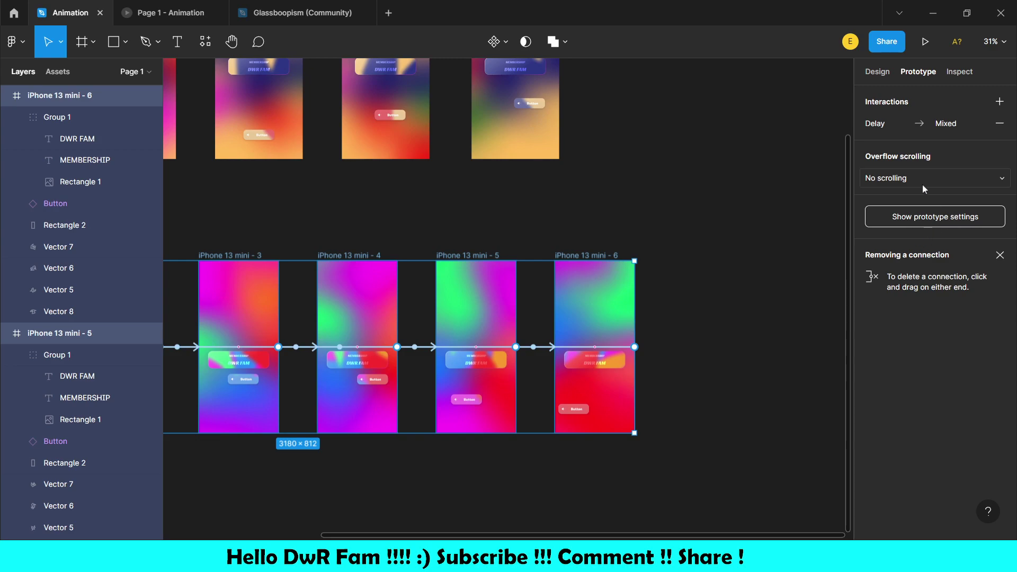
left_click(740, 164)
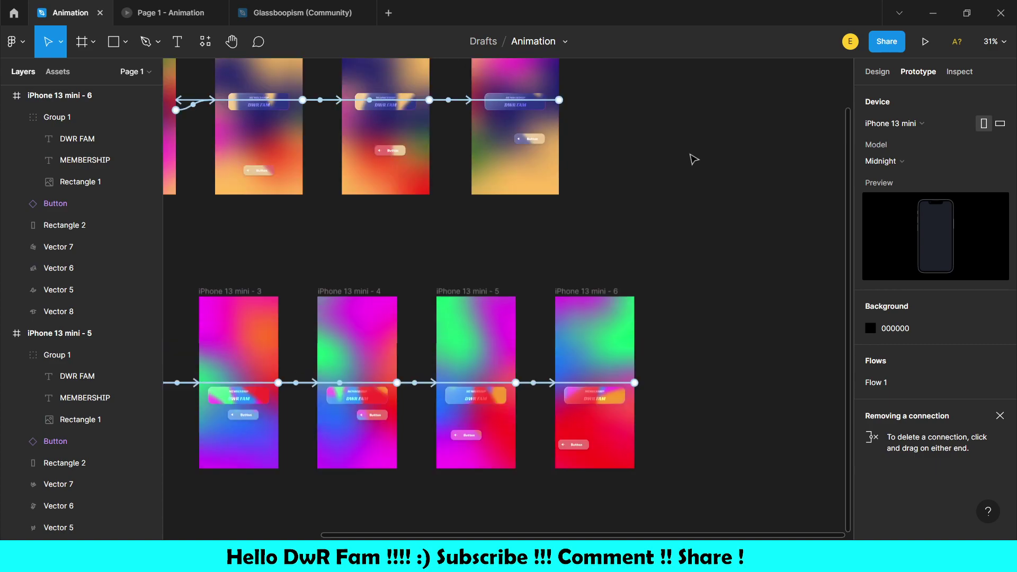
scroll(704, 159, "down", 5)
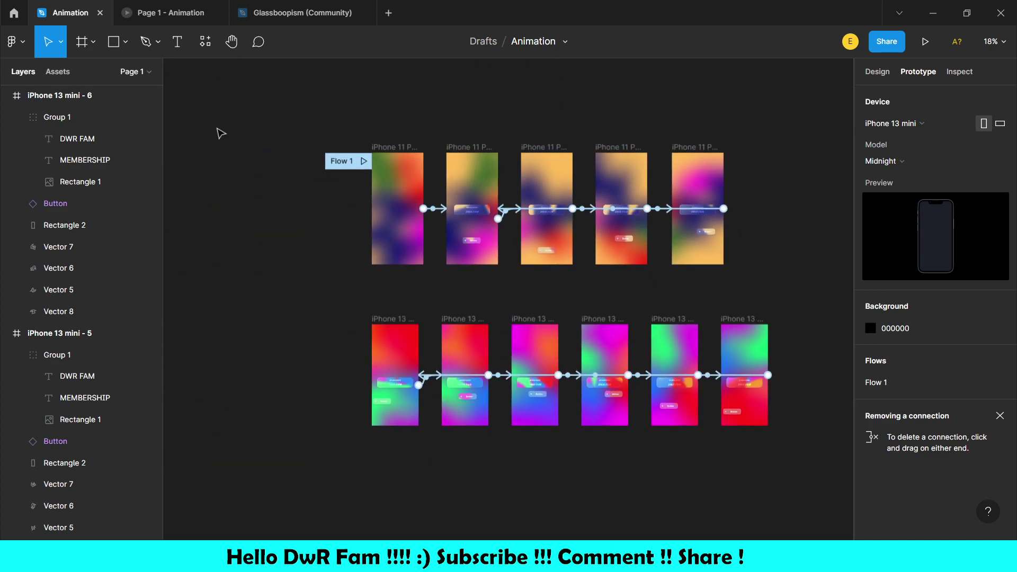
left_click(150, 71)
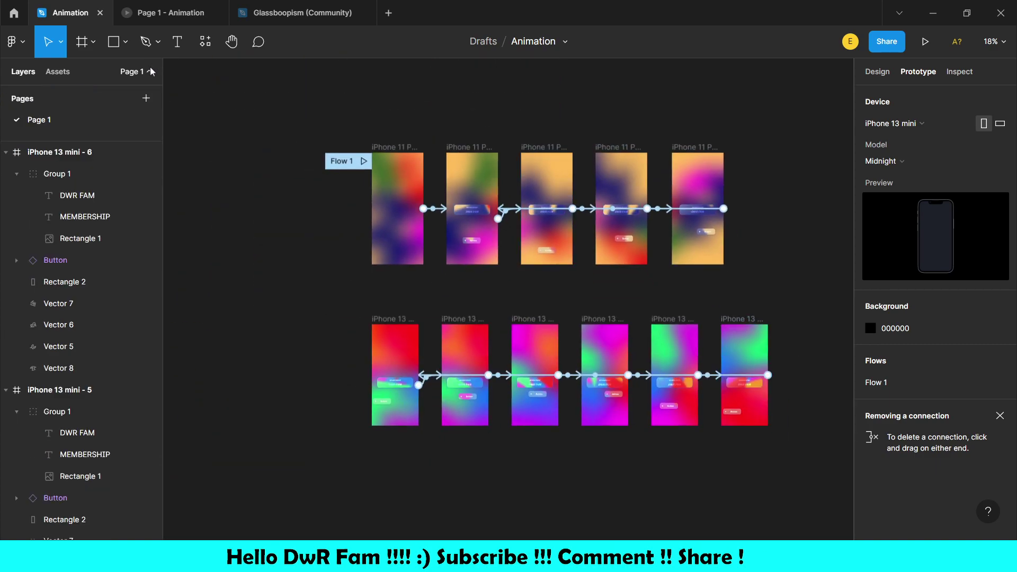
Step: Add a new page named Page 2, then go back to Page 1
left_click(144, 102)
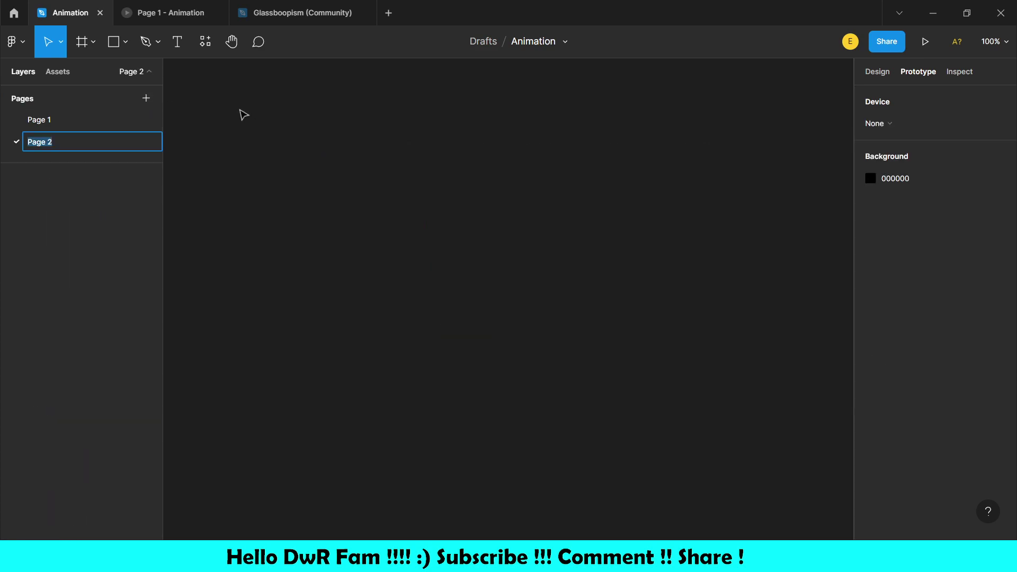
left_click(227, 161)
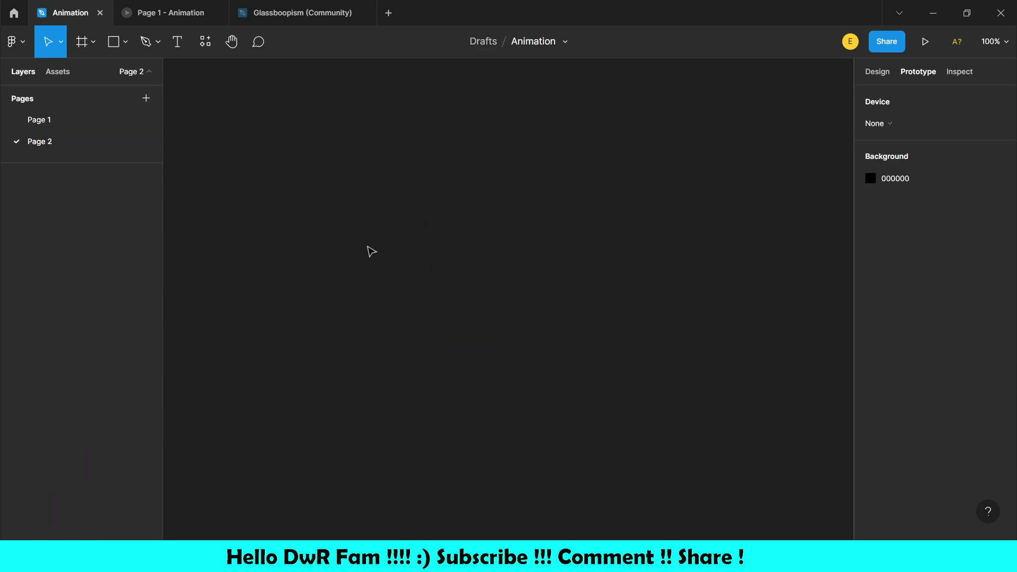
key("ctrl+v")
key("Delete")
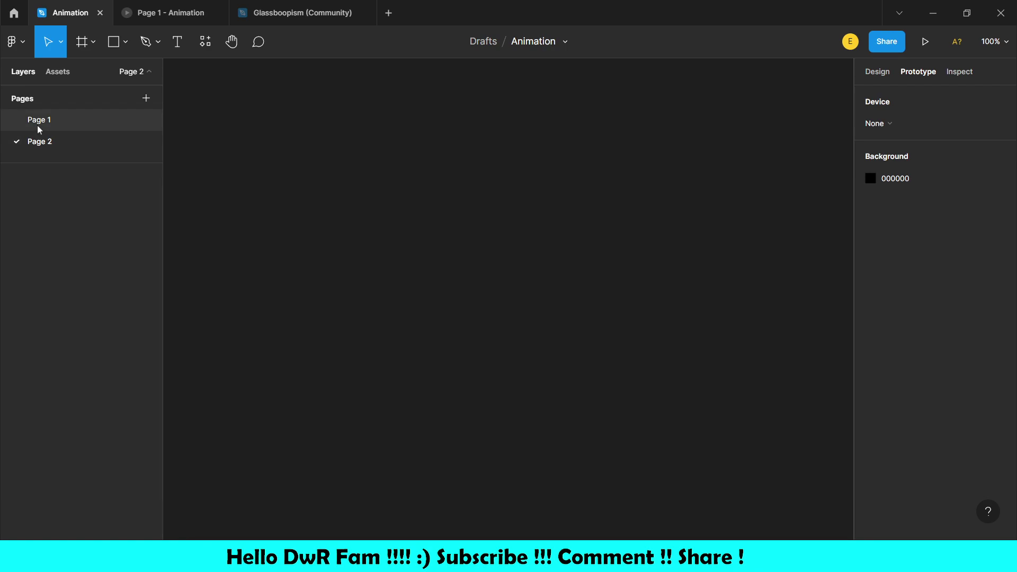
double_click(37, 122)
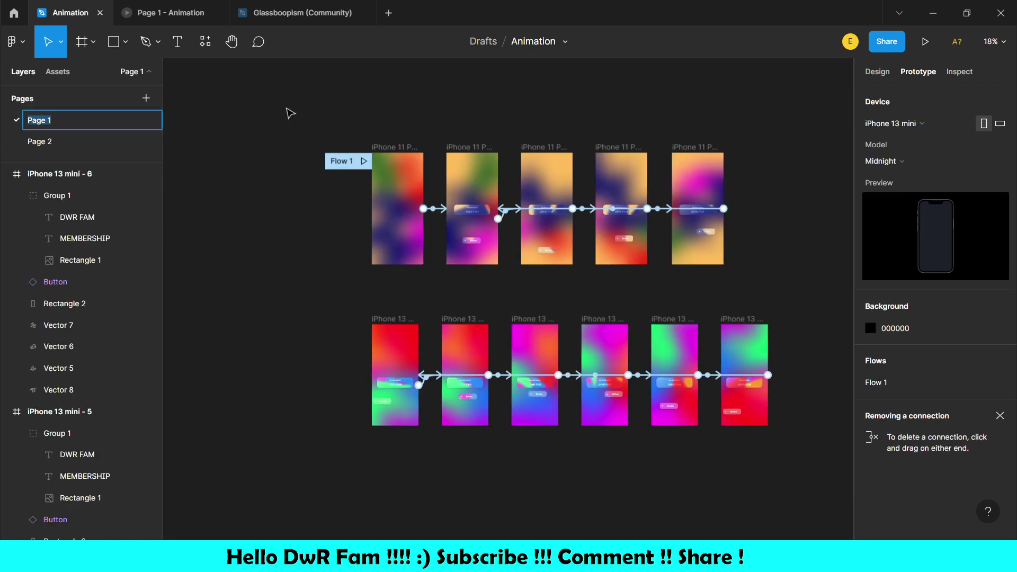
Step: Move the five iPhone 11 frames onto Page 2, then preview the six iPhone 13 mini frames
left_click_drag(290, 113, 813, 301)
key("Delete")
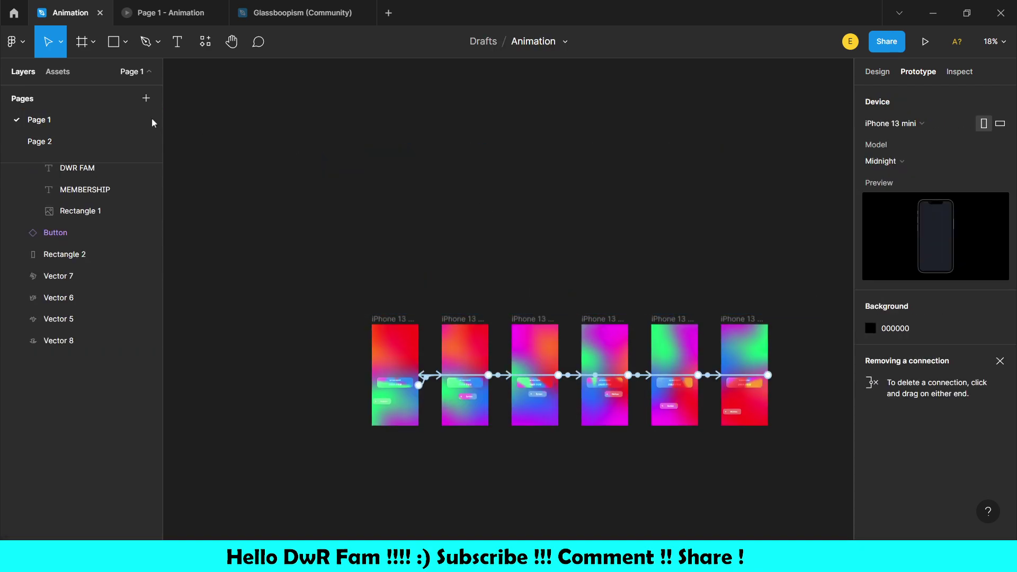
left_click(124, 151)
key("ctrl+v")
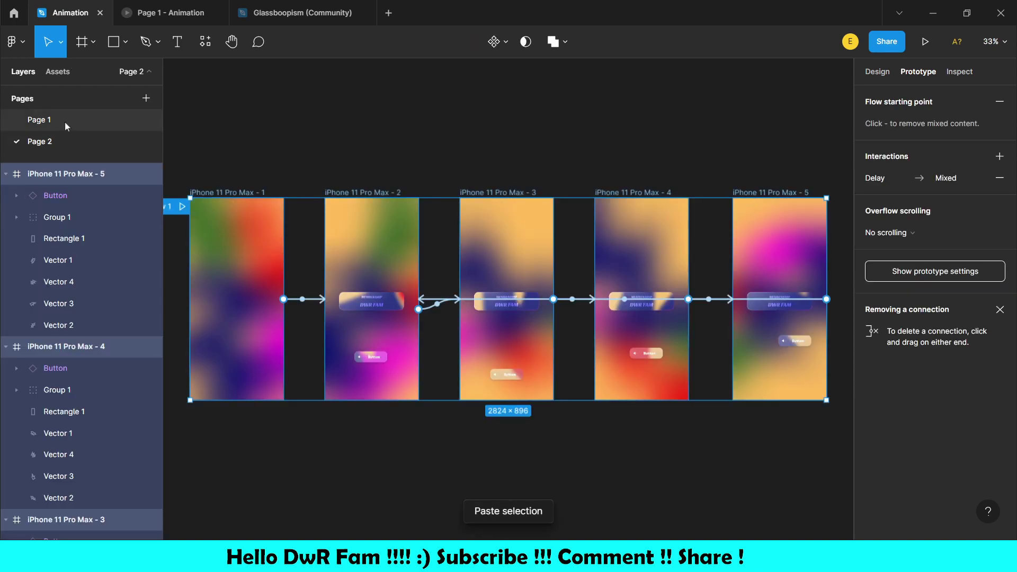
left_click(66, 126)
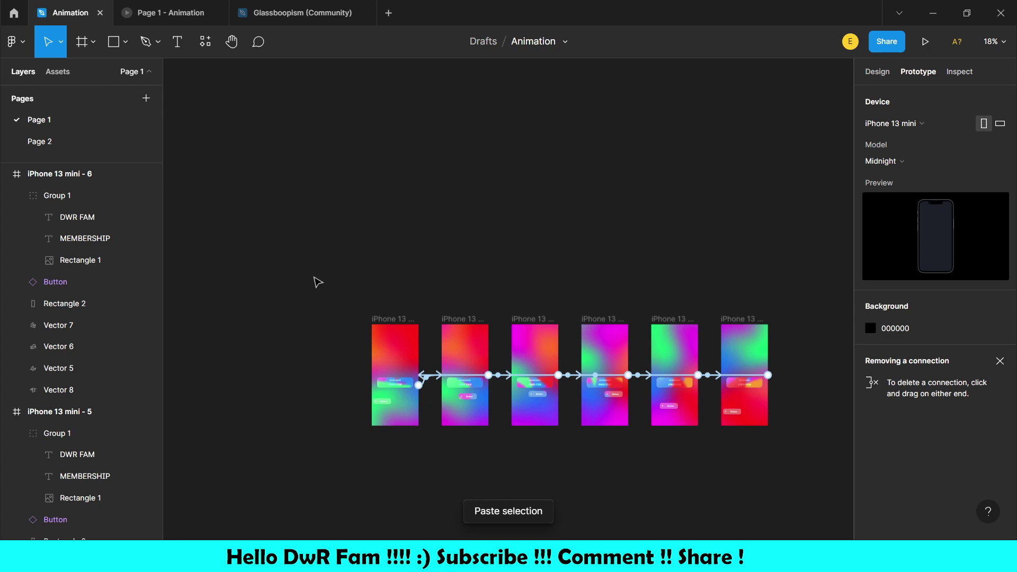
left_click_drag(317, 282, 827, 497)
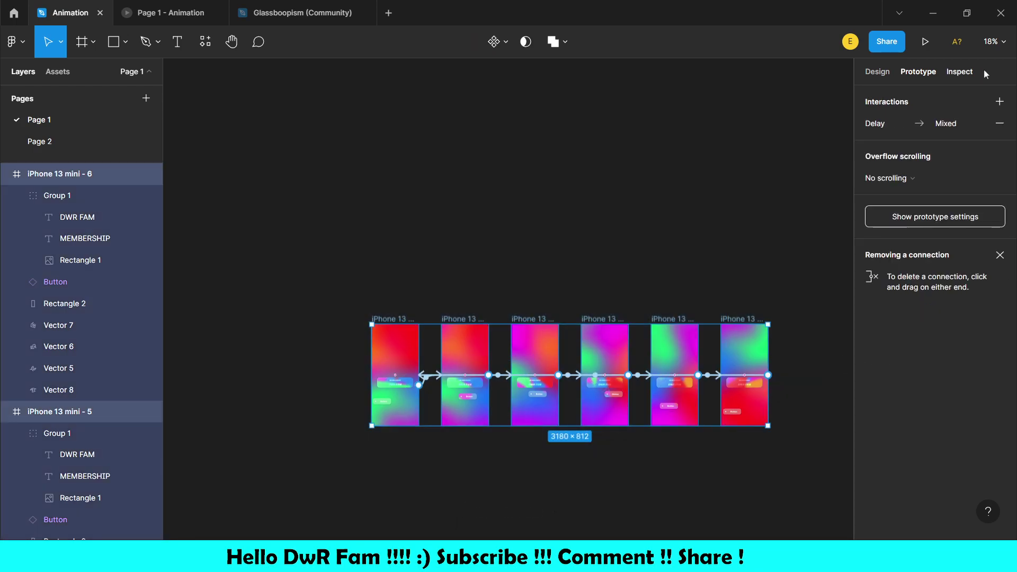
left_click(925, 41)
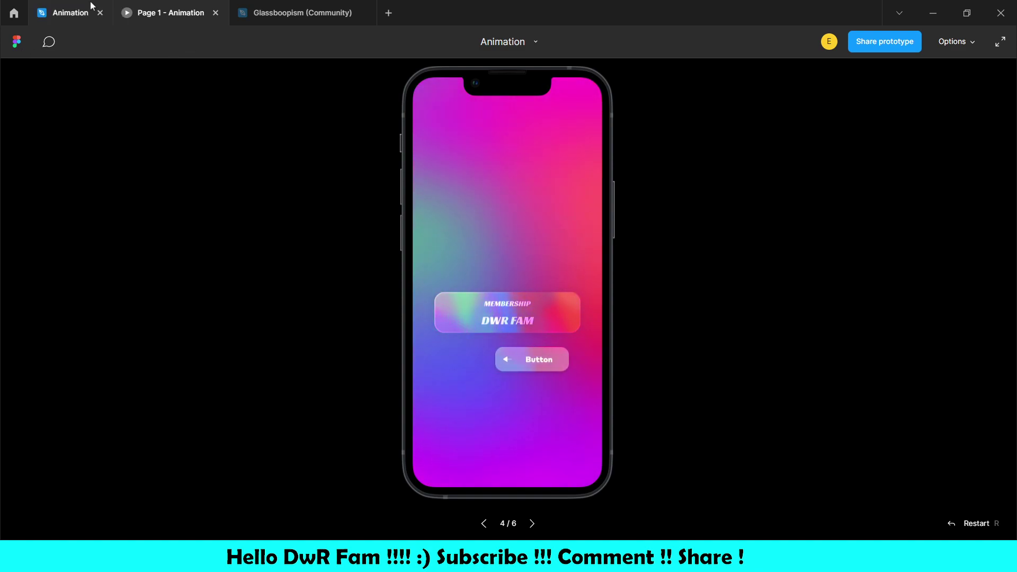
Step: Alternate between the design file and the prototype preview to watch the six-frame loop
left_click(89, 10)
left_click(394, 214)
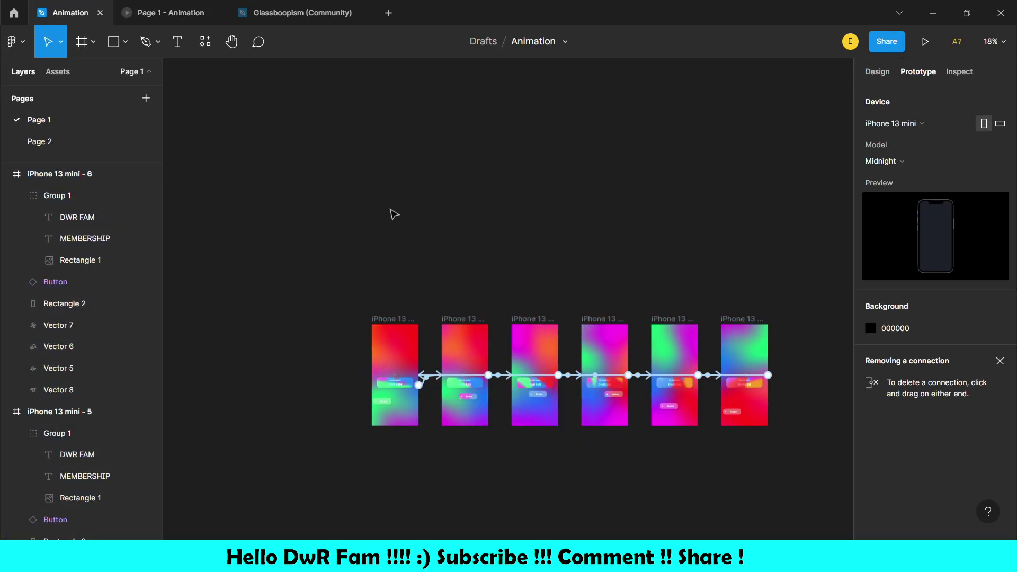
left_click(170, 12)
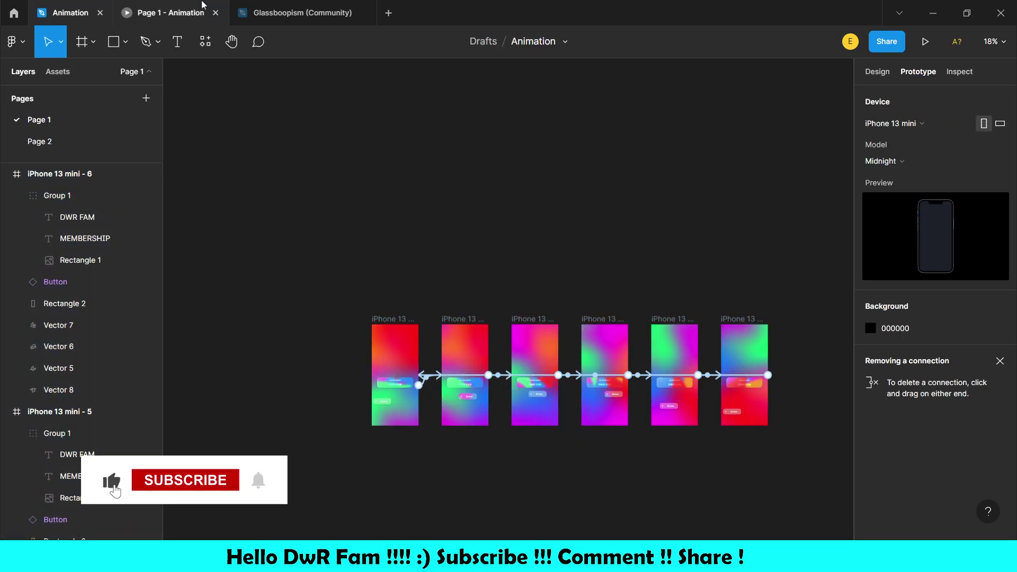
left_click(61, 4)
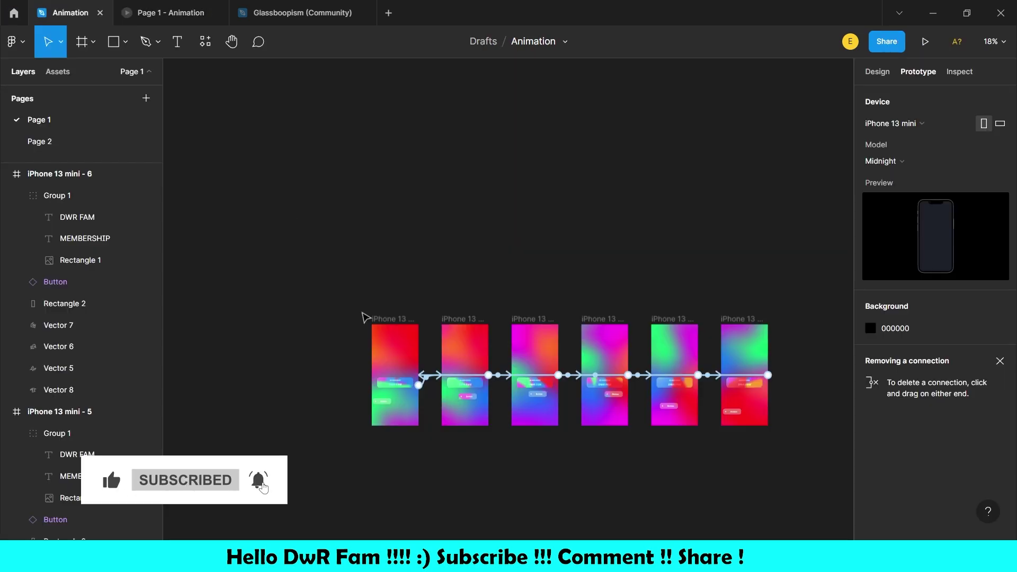
Step: Compare the first frame's Button with the preview, then select iPhone 13 mini - 1
left_click(384, 406)
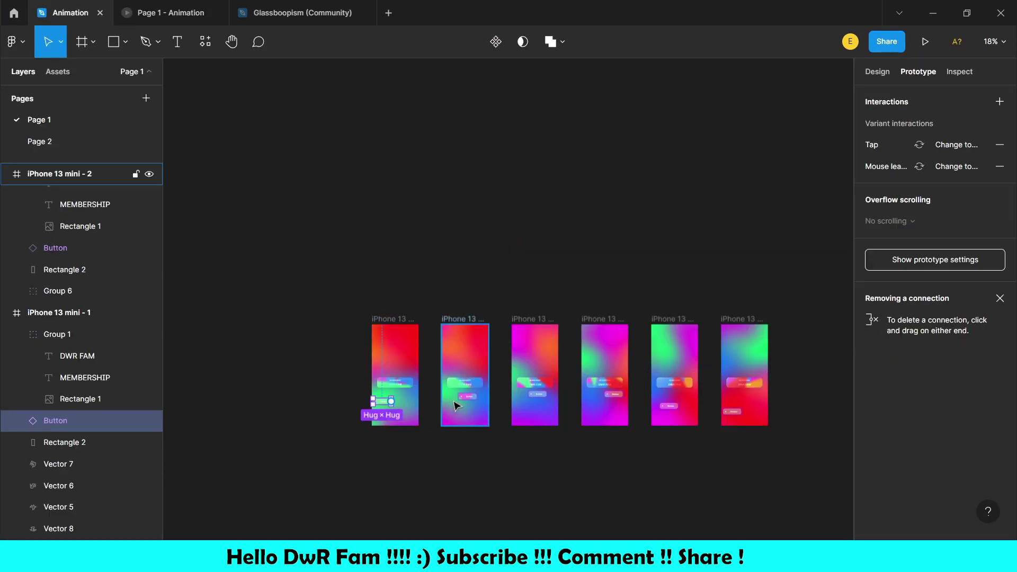
left_click(311, 227)
left_click(148, 4)
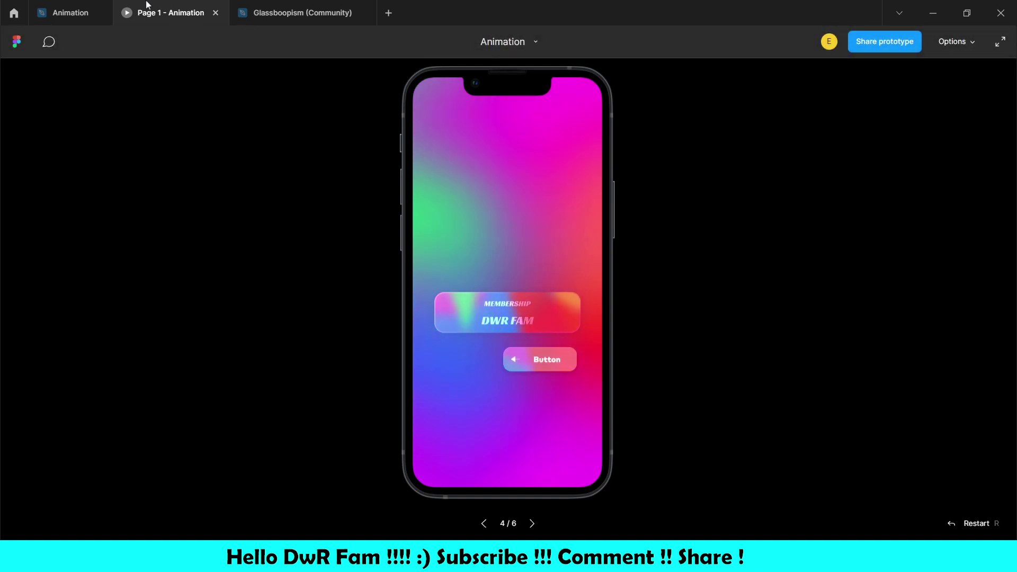
left_click(63, 11)
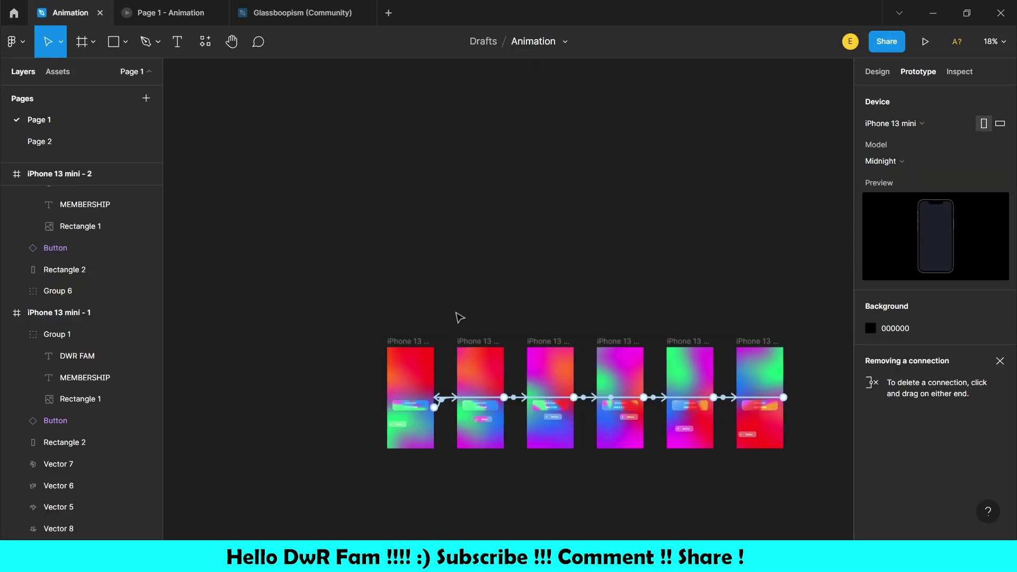
scroll(460, 318, "down", 3)
left_click(405, 285)
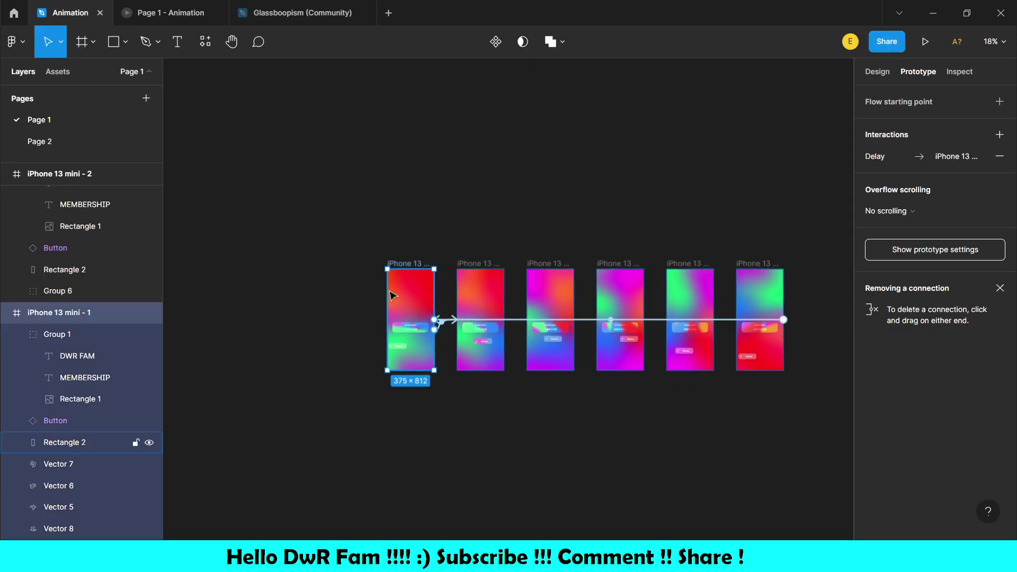
Step: Drag iPhone 13 mini - 1 apart to the left and raise its Rectangle 2 slightly
left_click_drag(391, 295, 294, 283)
double_click(310, 273)
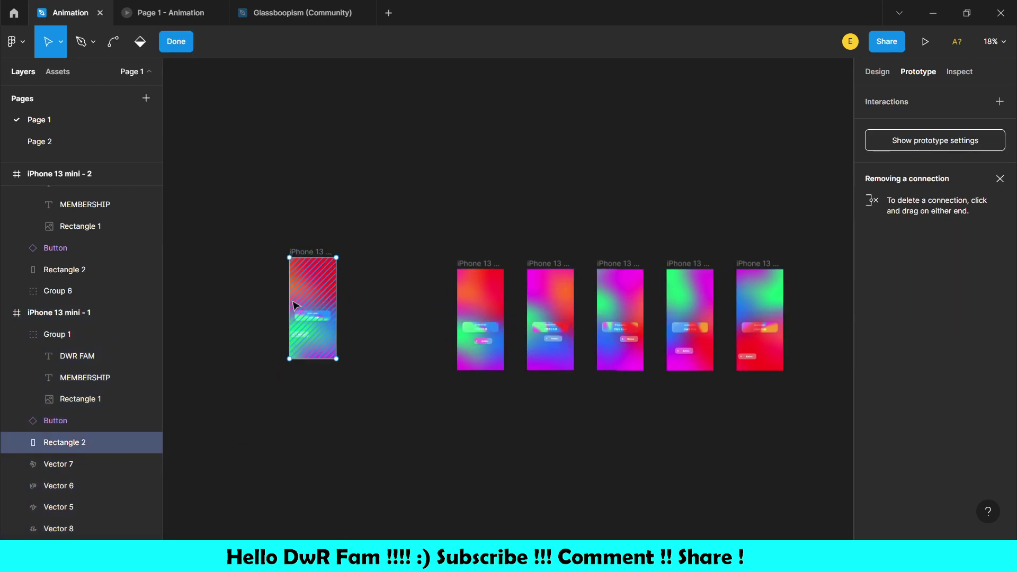
left_click_drag(272, 313, 320, 289)
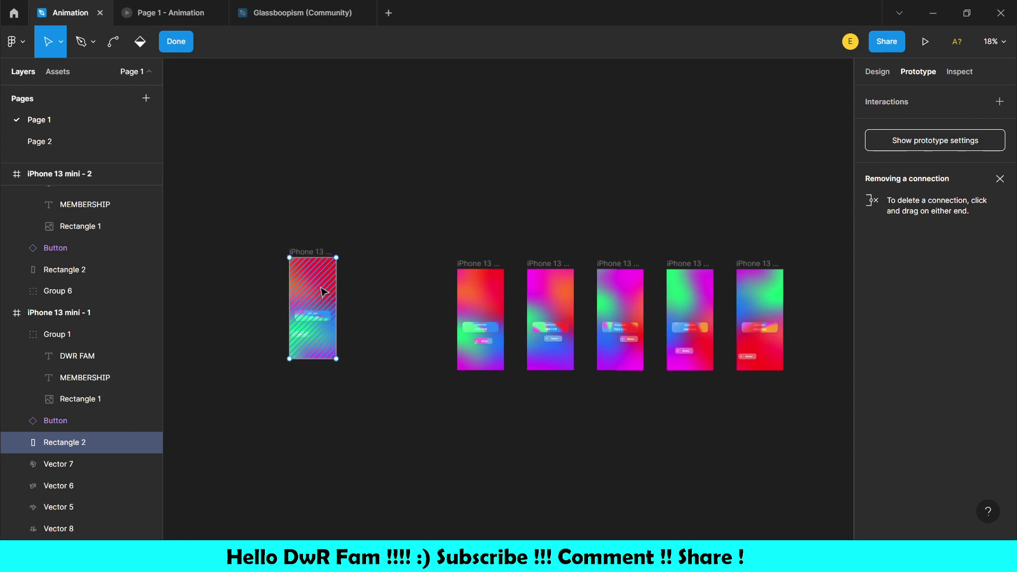